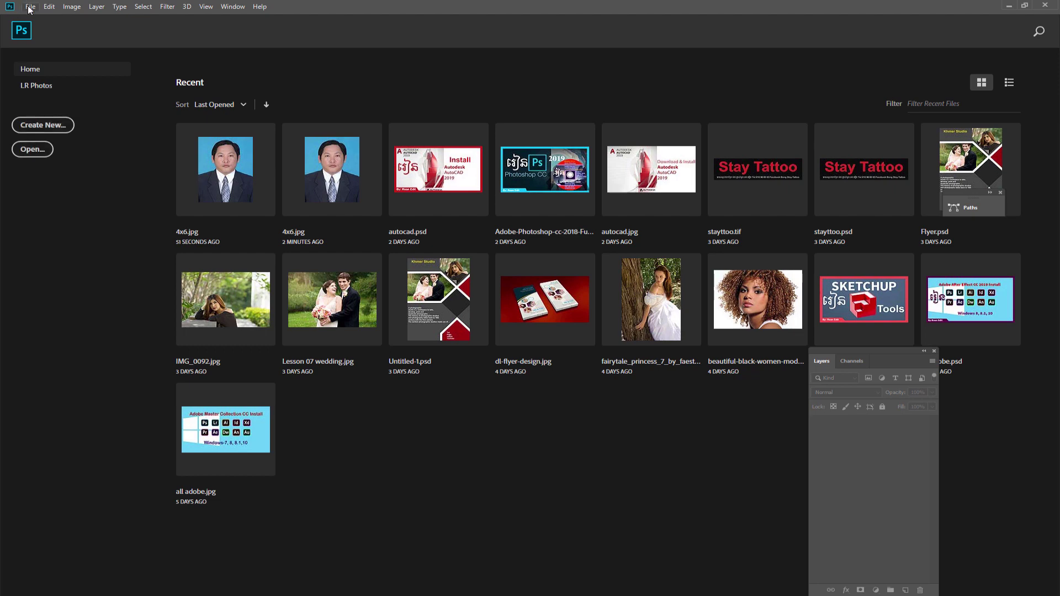
Open 4x6.jpg from Pictures and float it in its own document window.
left_click(33, 149)
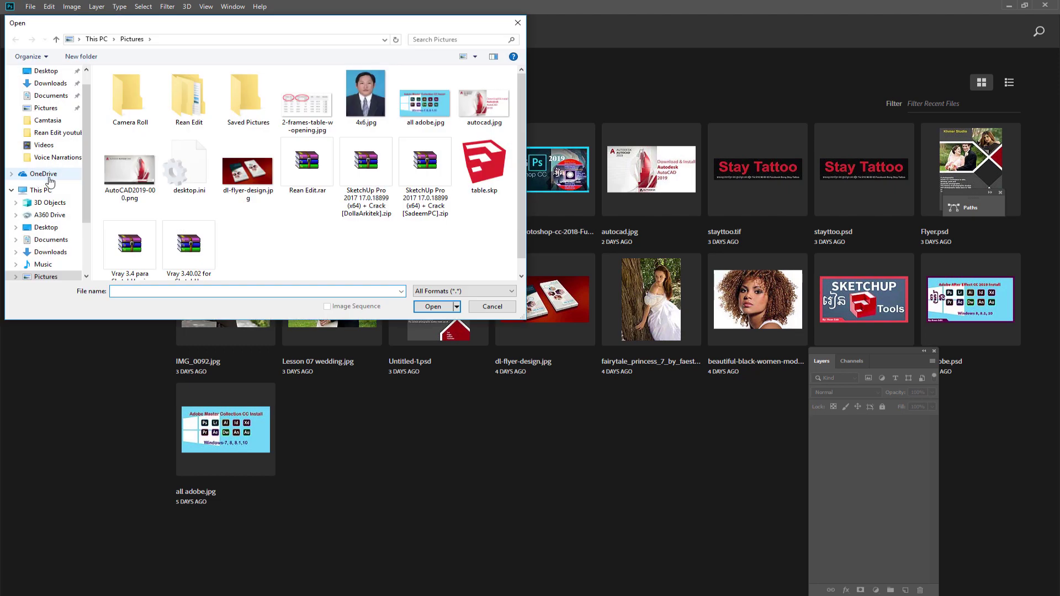
left_click(48, 278)
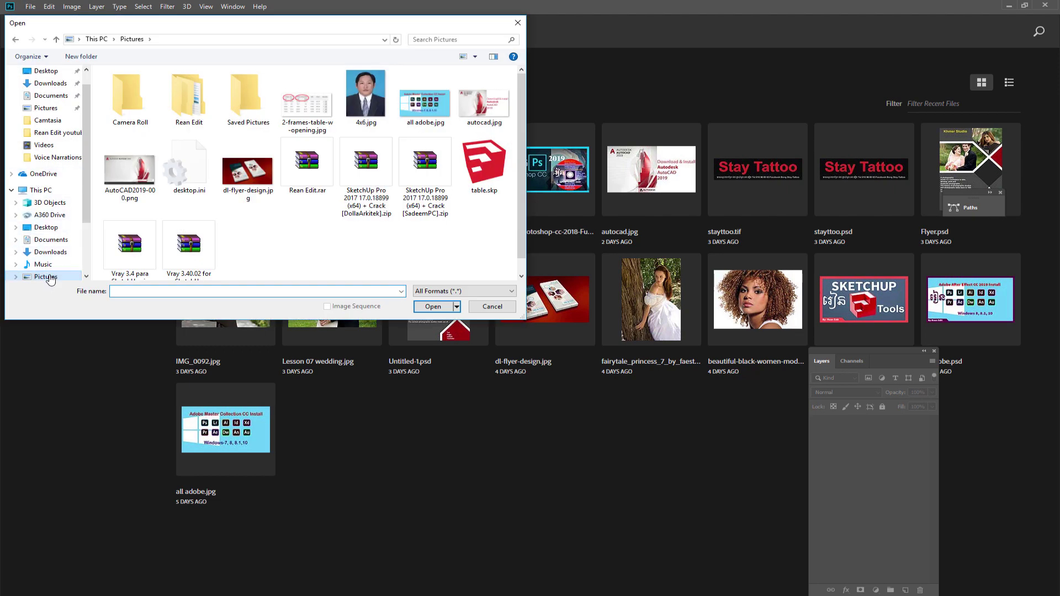
left_click(364, 95)
left_click(433, 309)
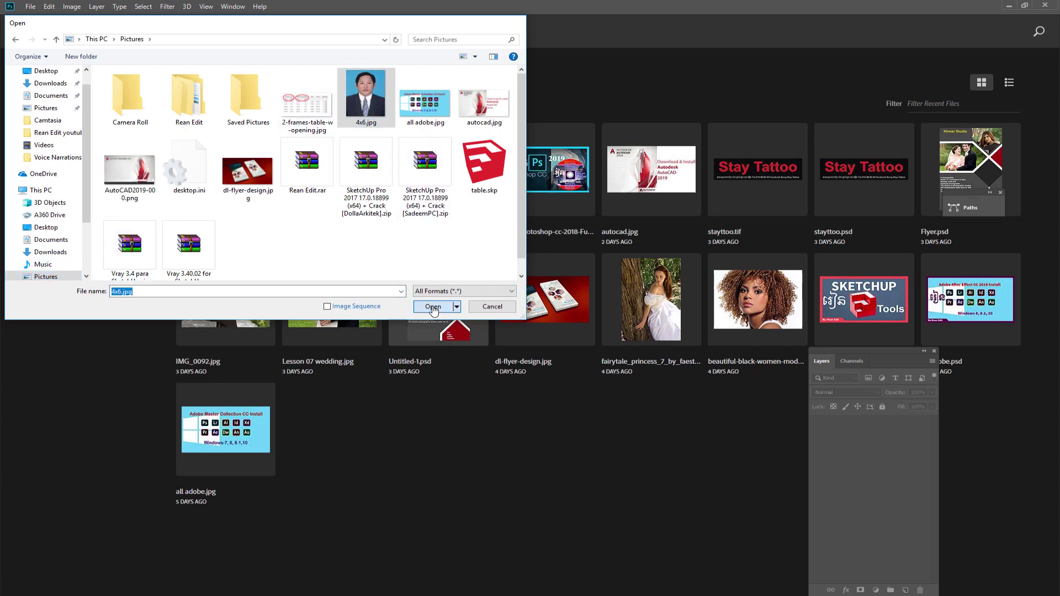
left_click_drag(71, 40, 195, 71)
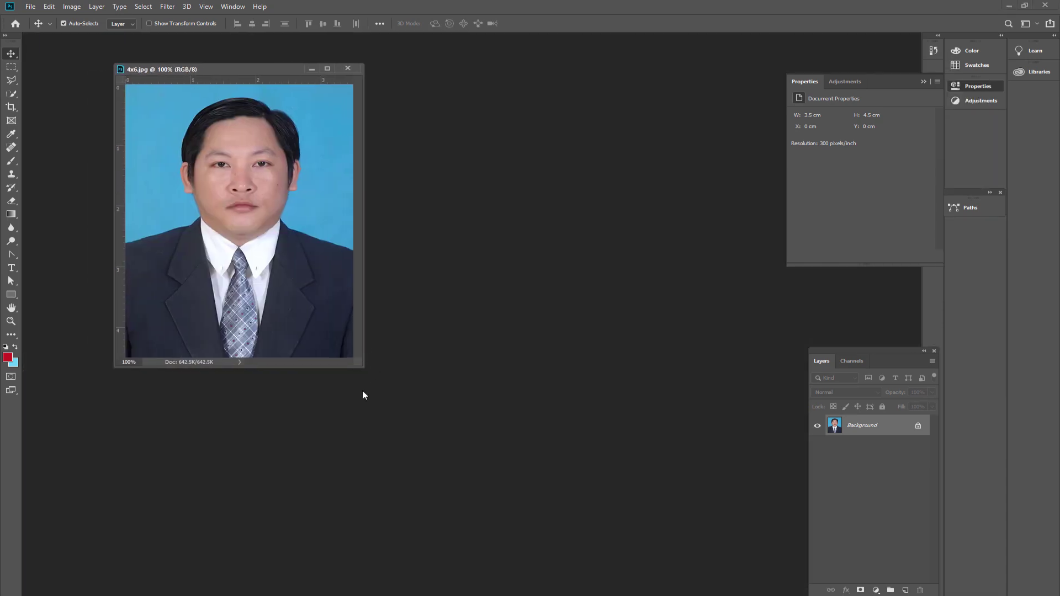
Enlarge the 4x6.jpg window from its corner, then move it right and down.
left_click_drag(367, 369, 455, 438)
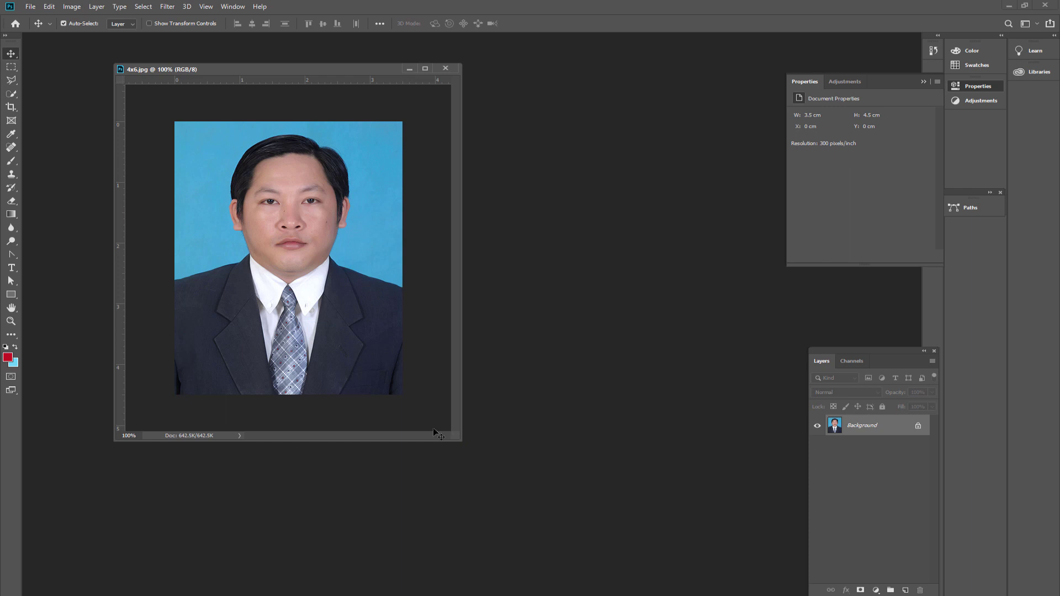
left_click_drag(253, 69, 271, 69)
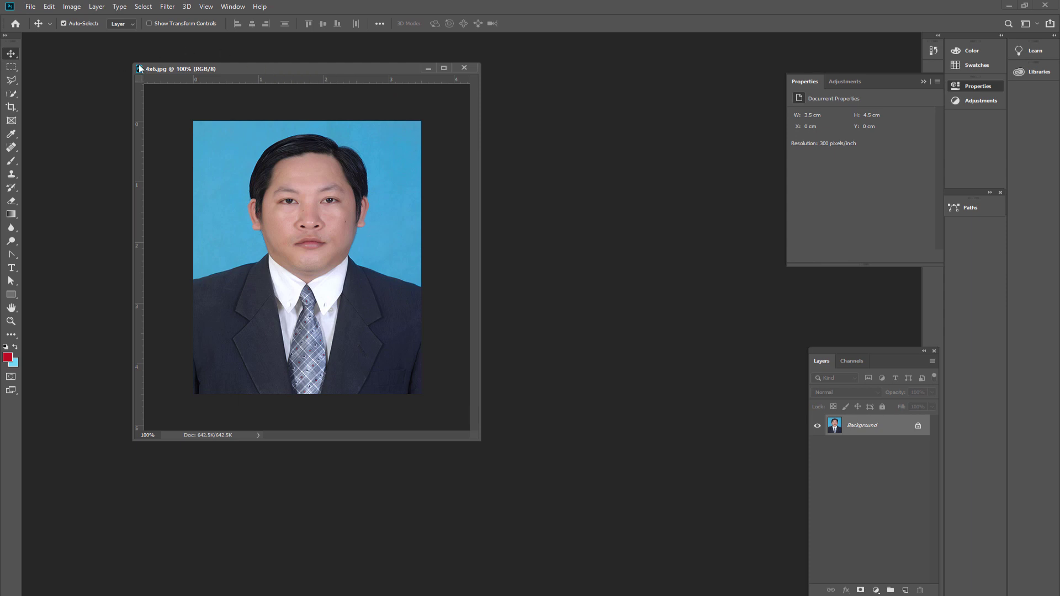
mouse_move(171, 70)
left_mouse_down()
mouse_move(157, 63)
mouse_move(295, 81)
mouse_move(204, 98)
left_mouse_up()
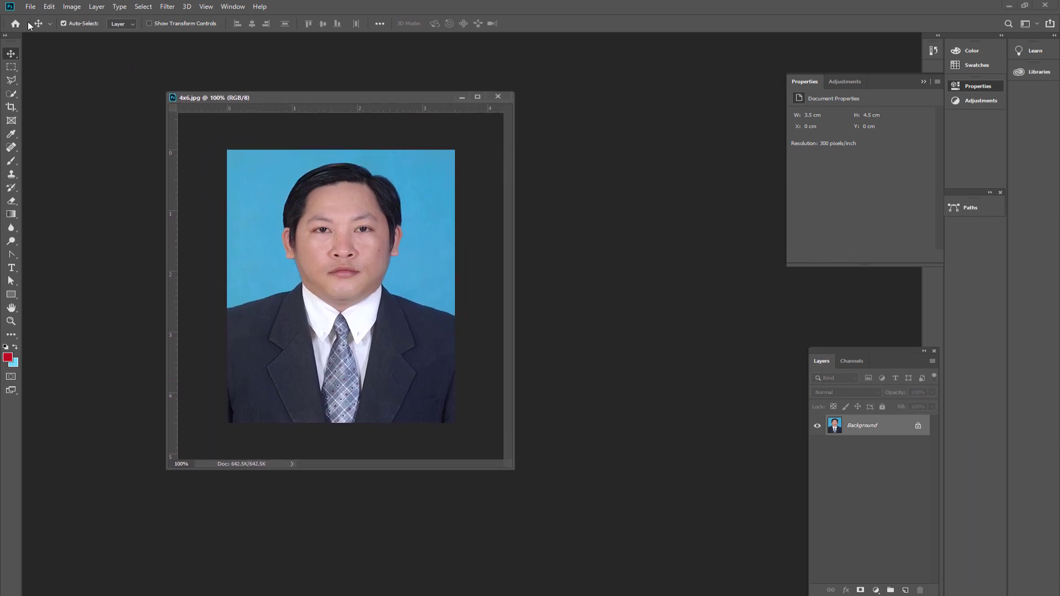
Open Jaimie-Alexander-3.jpg from SoftD (F:) > All Lesson > DDSchool Lesoon 2018 > Lesson PhotoshopII 2018.
left_click(30, 7)
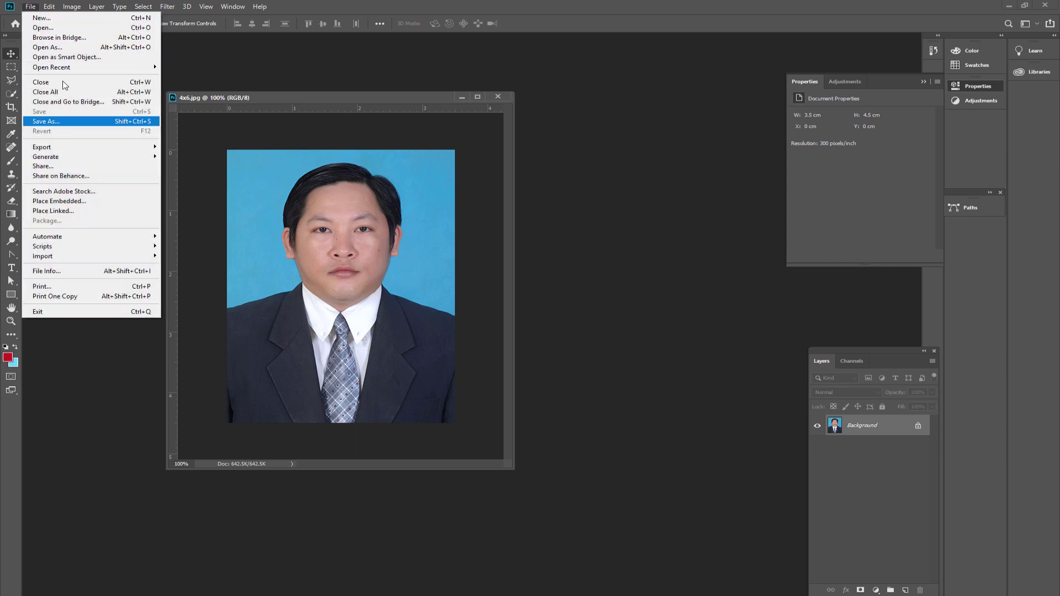
left_click(43, 28)
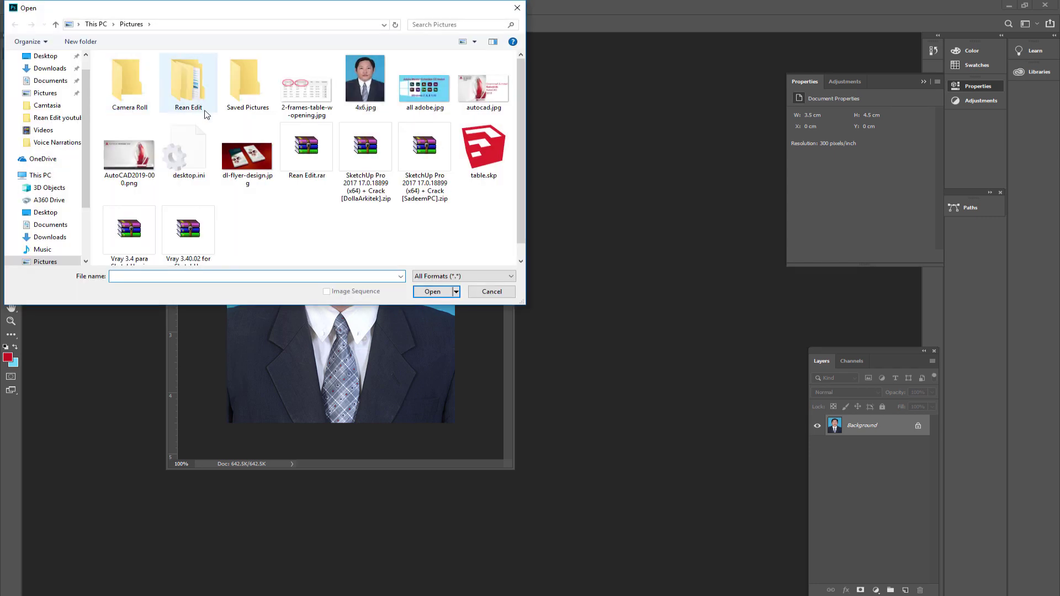
scroll(82, 243, "down", 2)
scroll(81, 243, "down", 1)
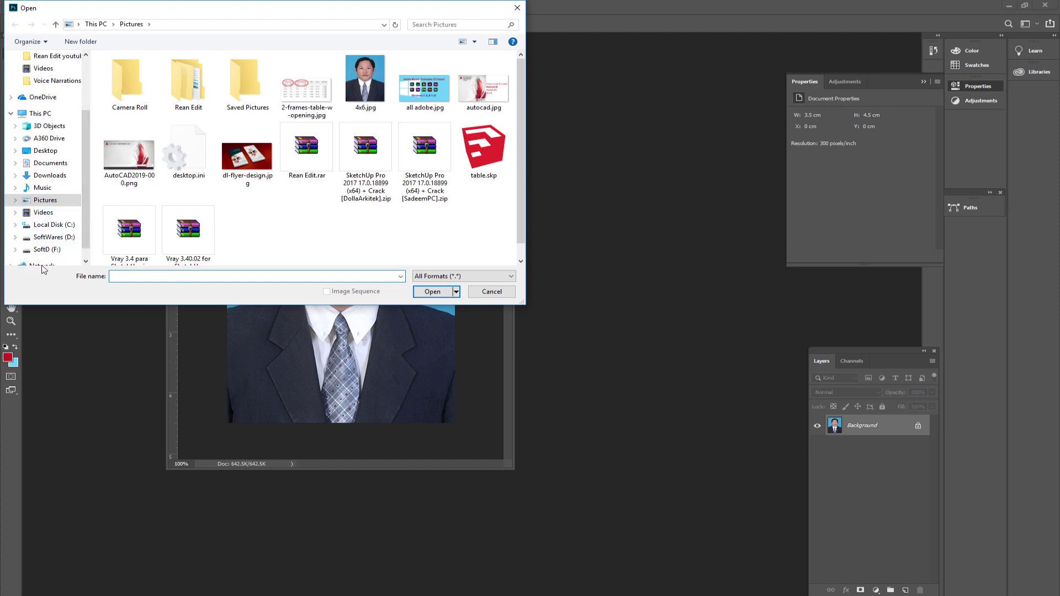
left_click(50, 238)
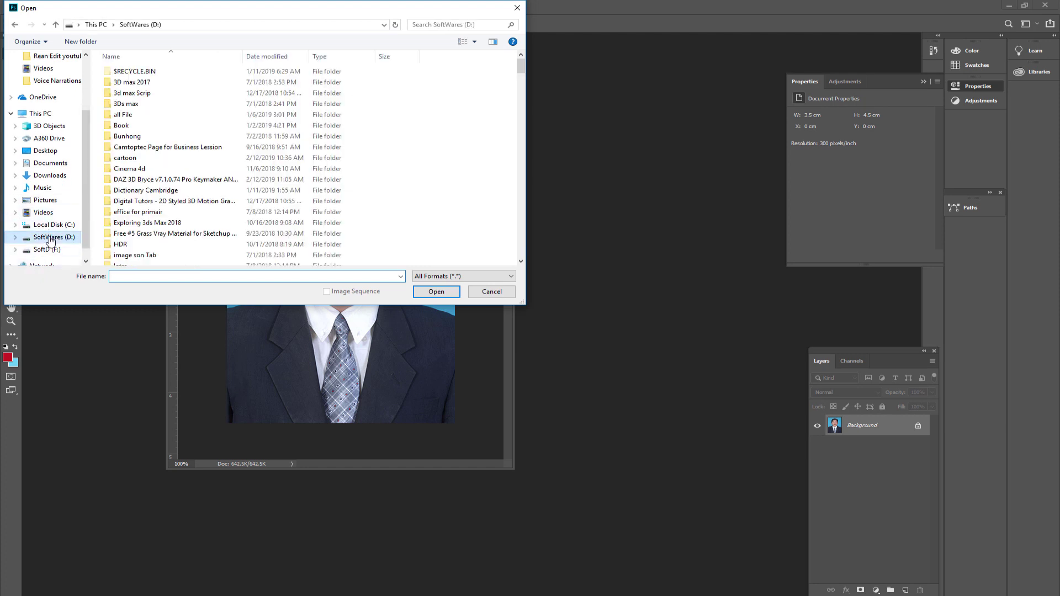
left_click(47, 250)
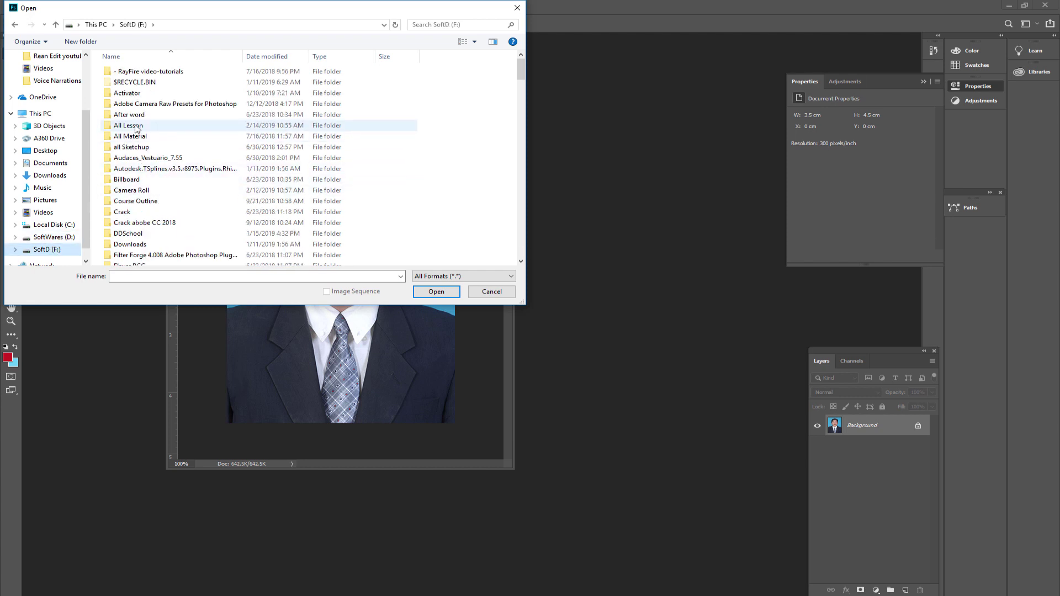
double_click(128, 125)
double_click(155, 72)
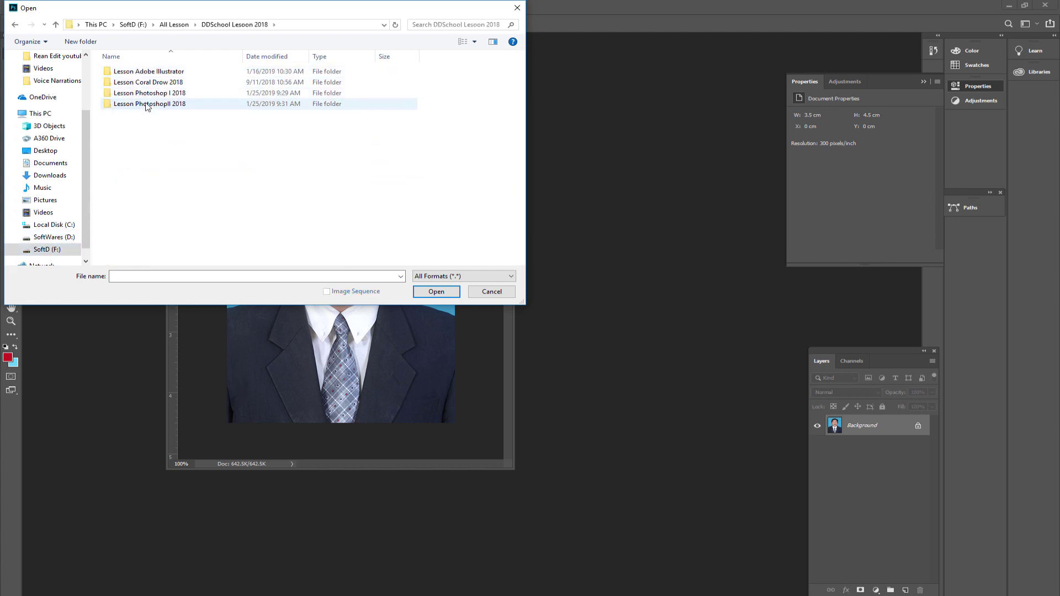
double_click(155, 105)
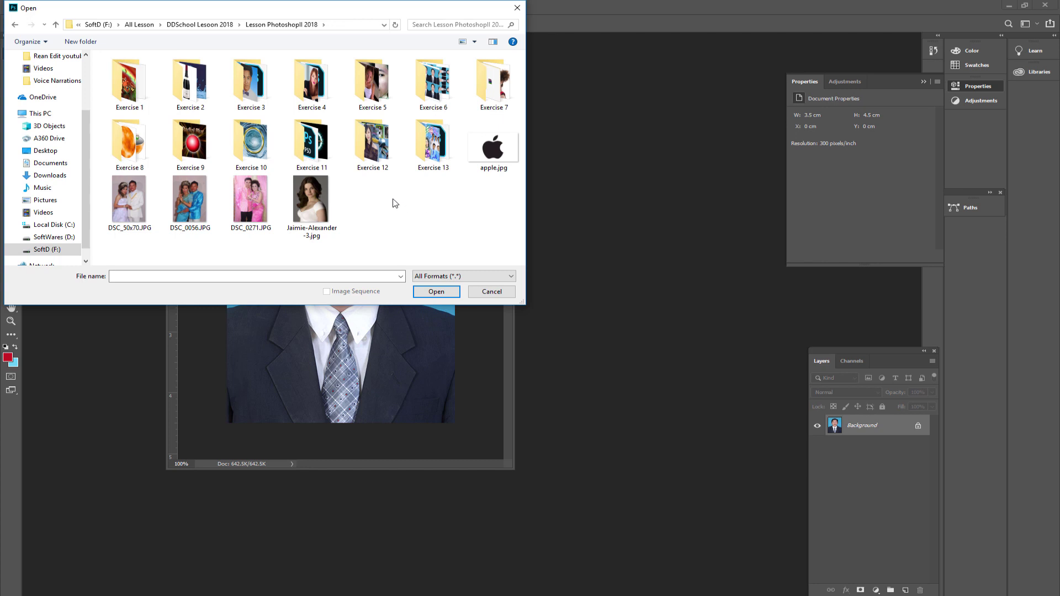
double_click(311, 205)
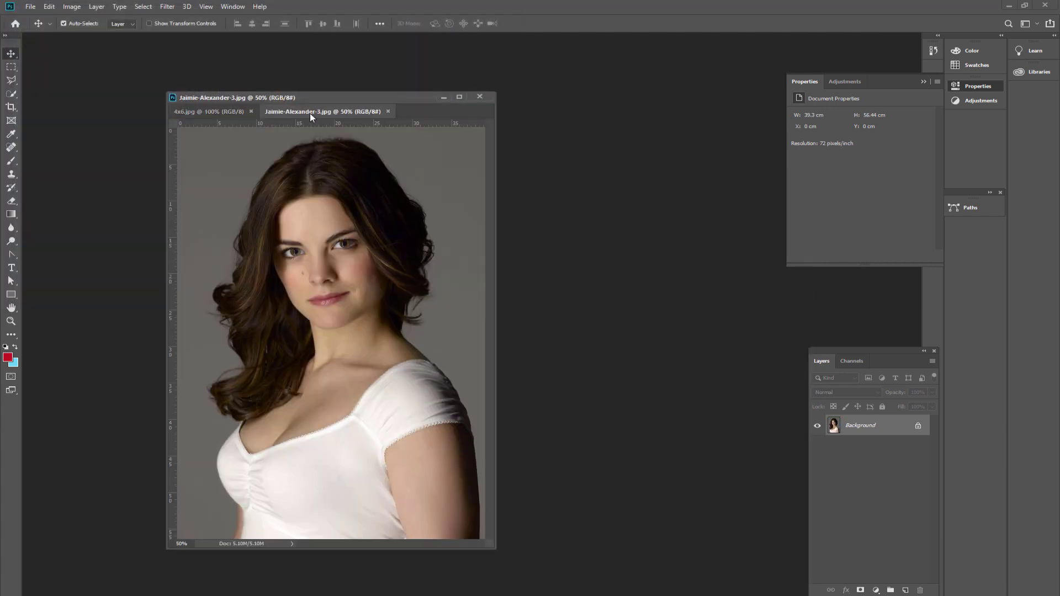
Float Jaimie-Alexander-3.jpg beside 4x6.jpg and check the 4x6.jpg size and resolution.
left_click_drag(313, 105, 491, 62)
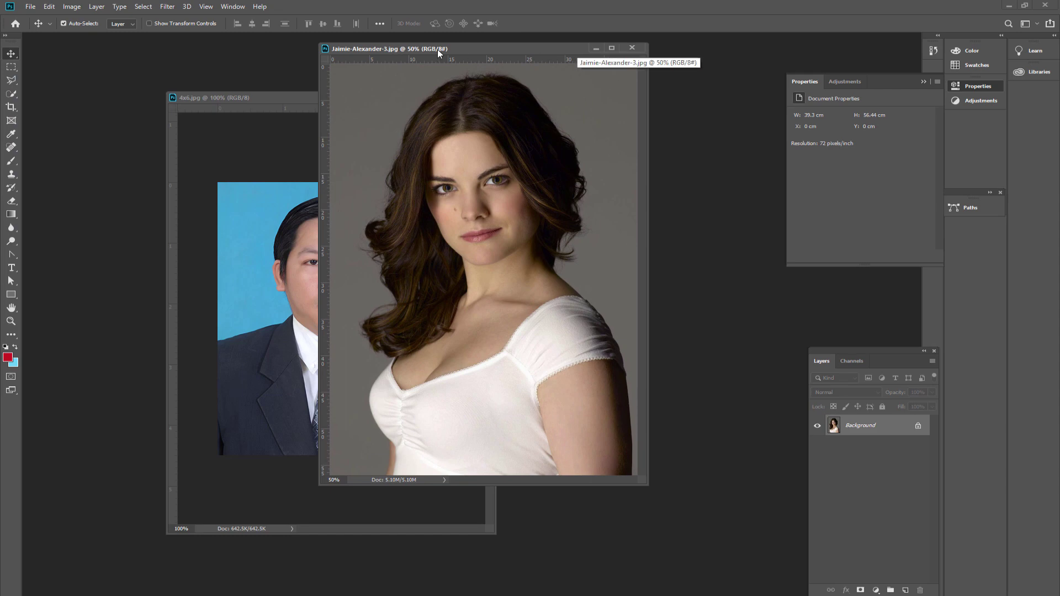
left_click_drag(438, 49, 501, 82)
left_click_drag(233, 97, 162, 85)
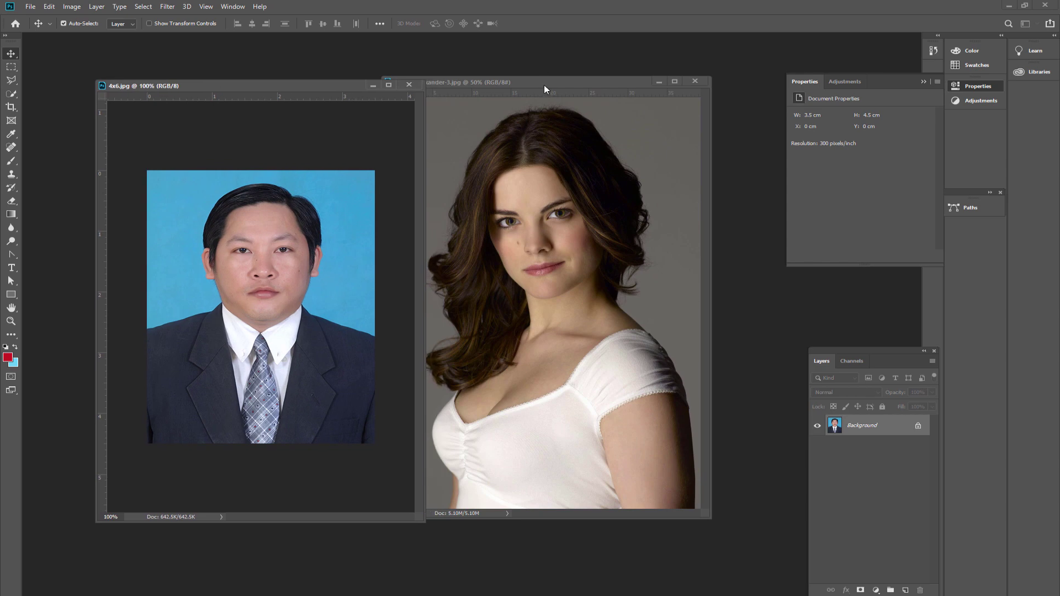
left_click(545, 85)
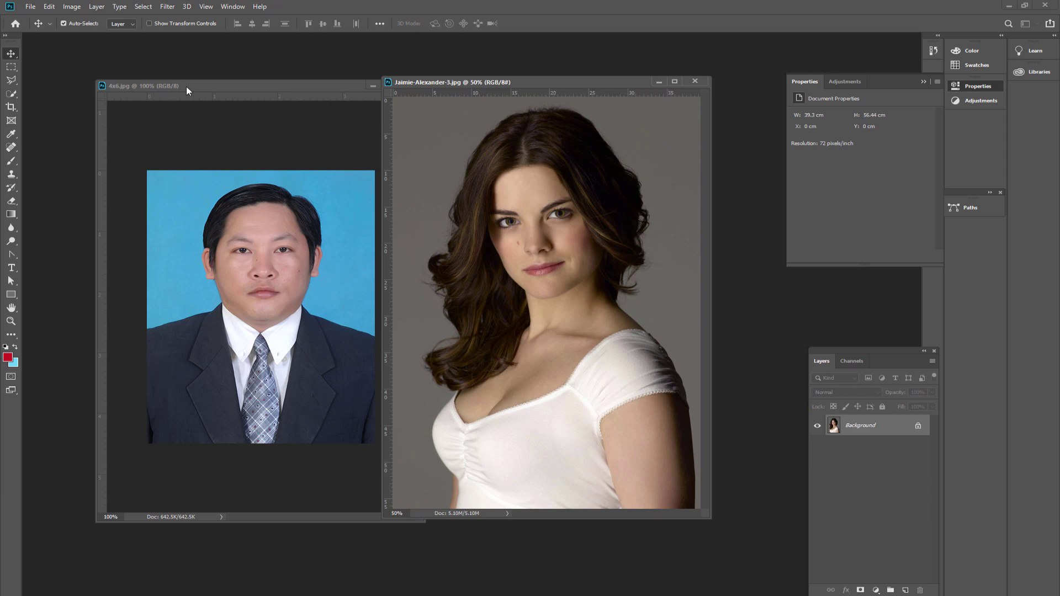
left_click(201, 87)
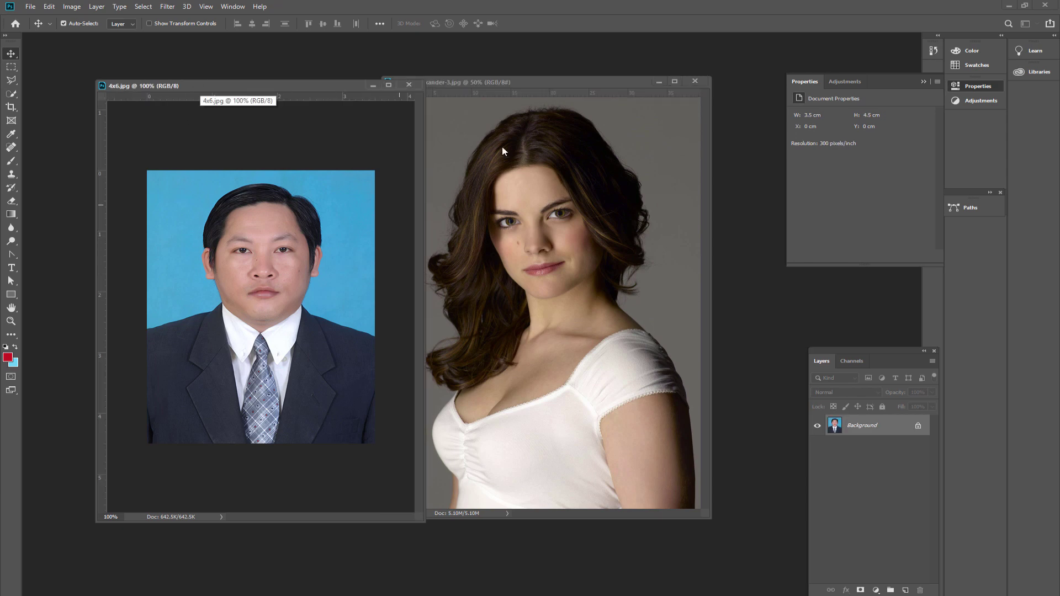
left_click(542, 82)
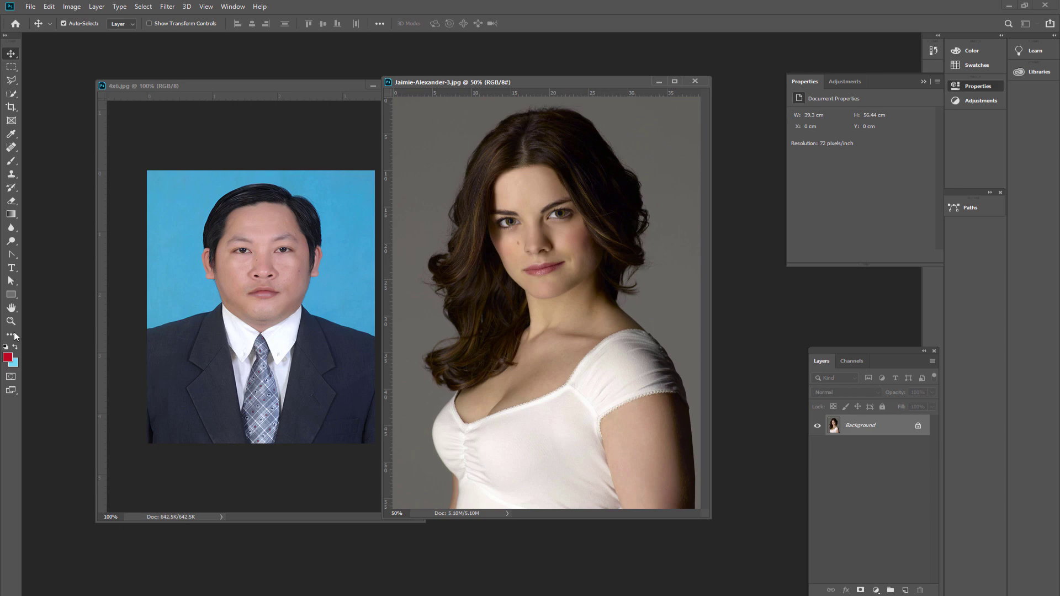
Select the Crop tool with the W x H x Resolution preset on the woman's portrait.
left_click(12, 107)
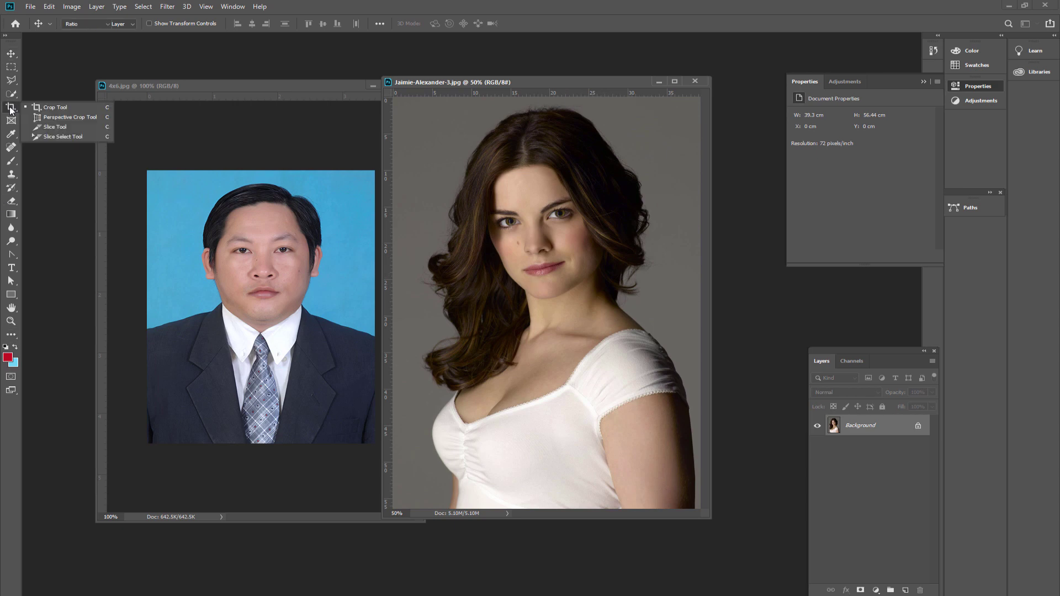
left_click(46, 112)
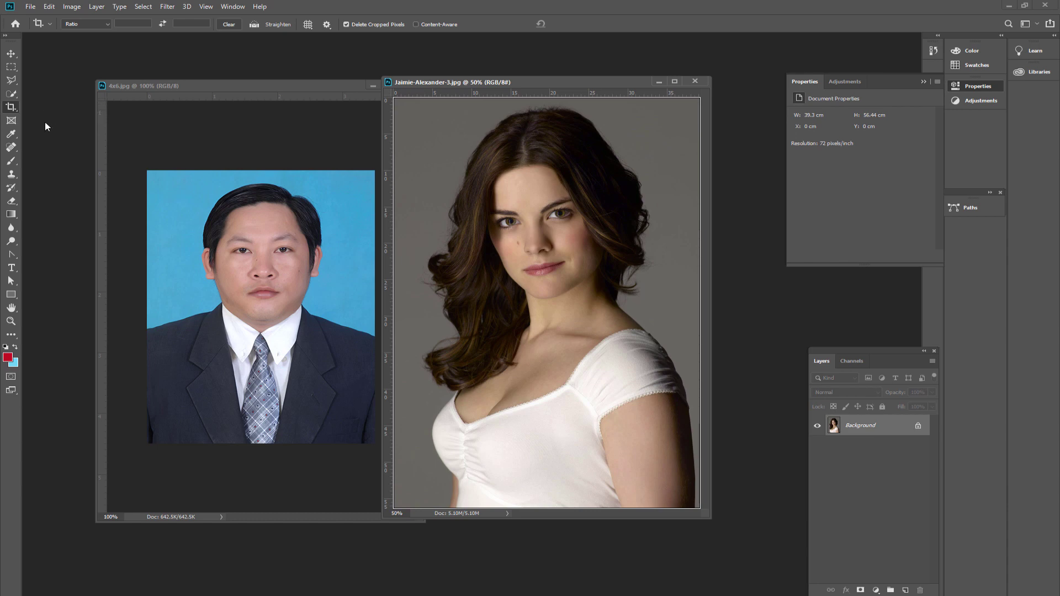
left_click(88, 24)
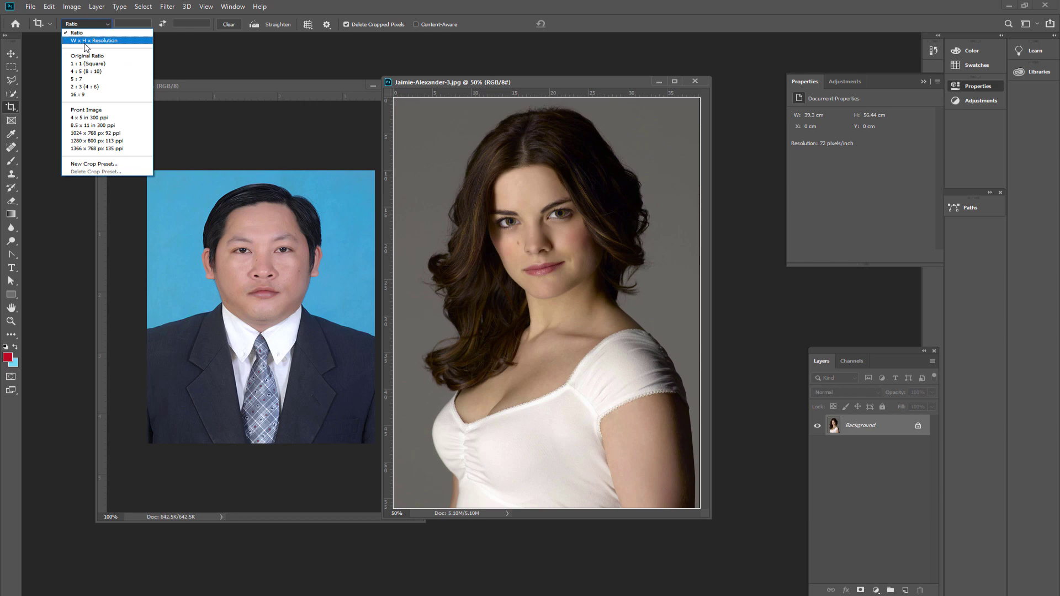
left_click(86, 42)
left_click(133, 26)
type("3.5 c")
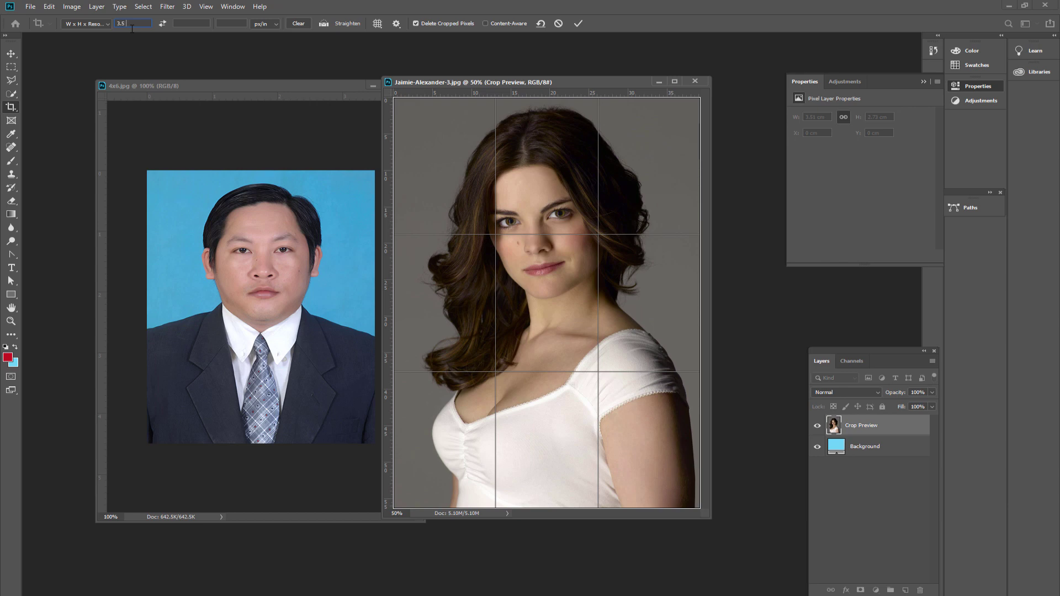
Enter crop height 4.5 cm and resolution 300, keeping pixels per inch.
type("m")
type("4")
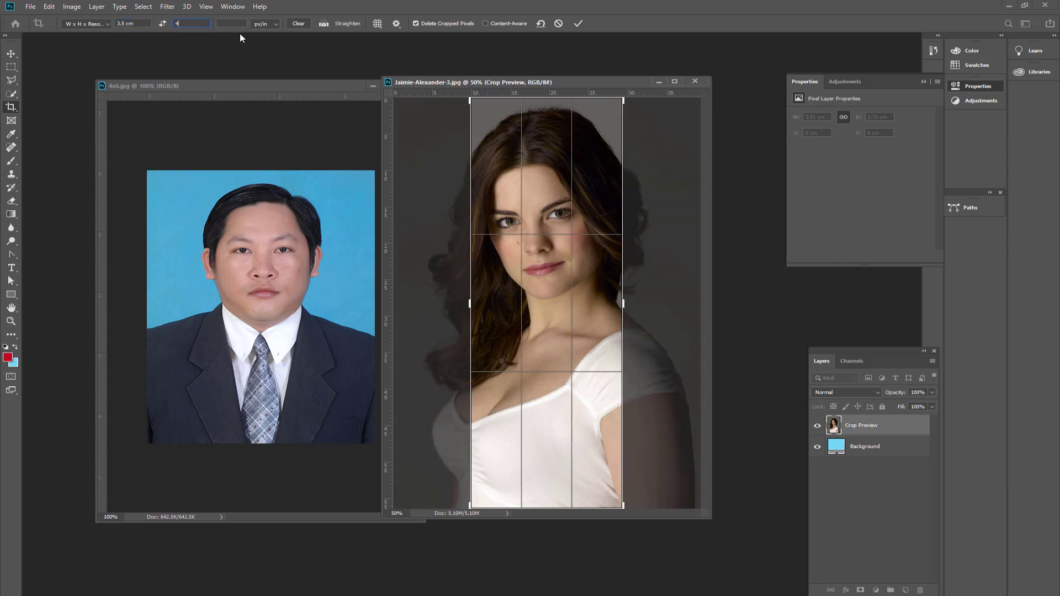
type("5")
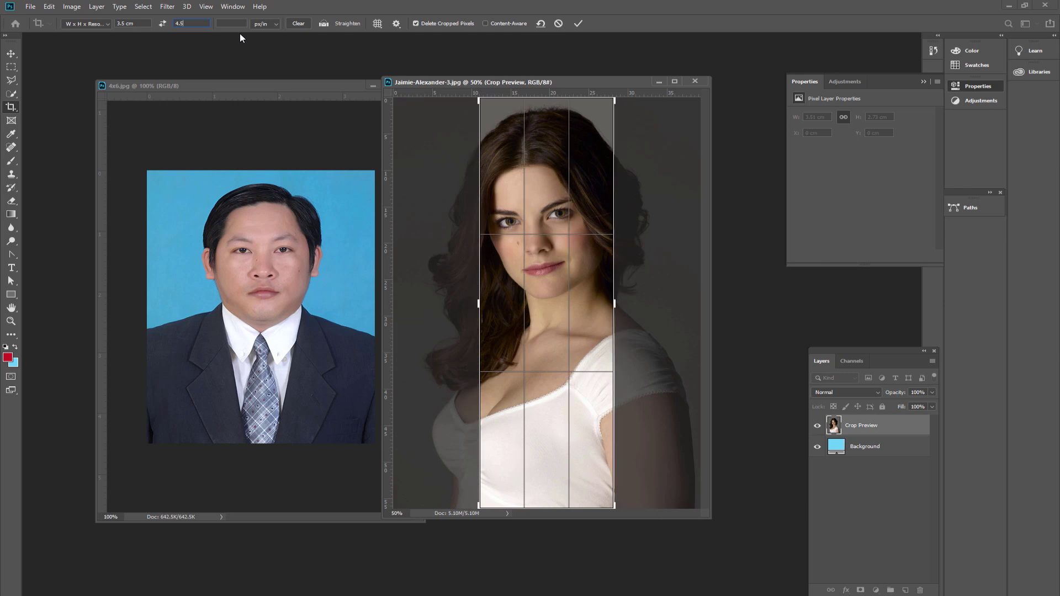
type("m")
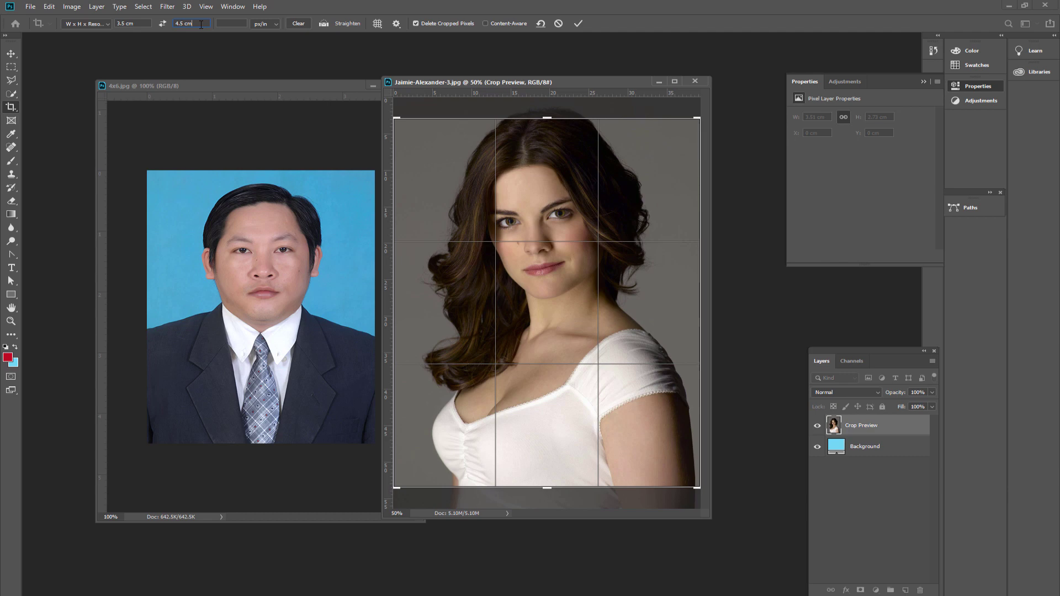
left_click(264, 24)
left_click(259, 33)
type("300")
Drag the crop corners inward and shift the photo to frame the woman's head.
left_click_drag(535, 292, 533, 310)
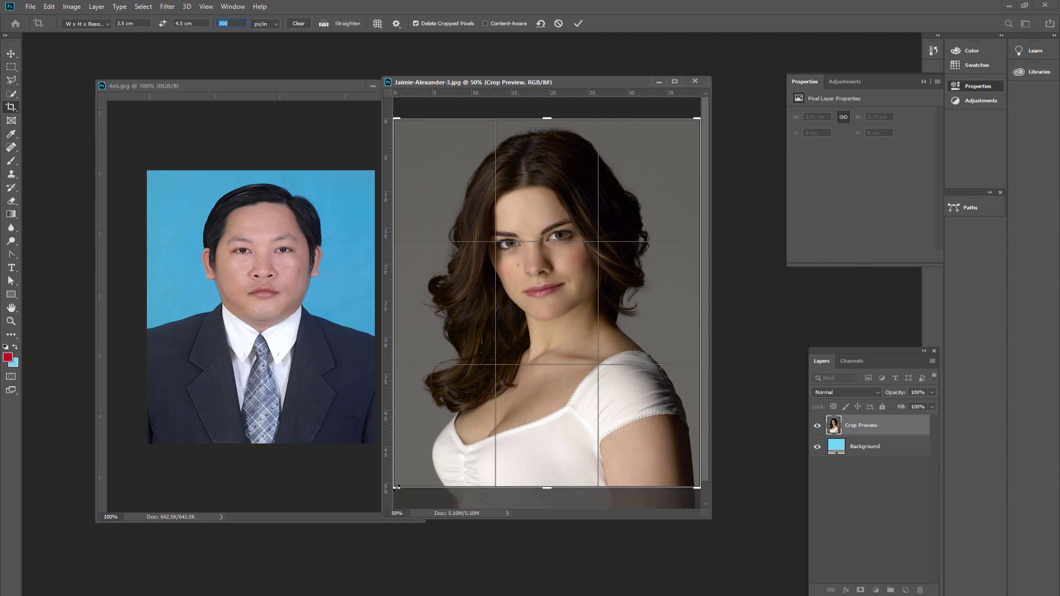
left_click_drag(395, 487, 410, 467)
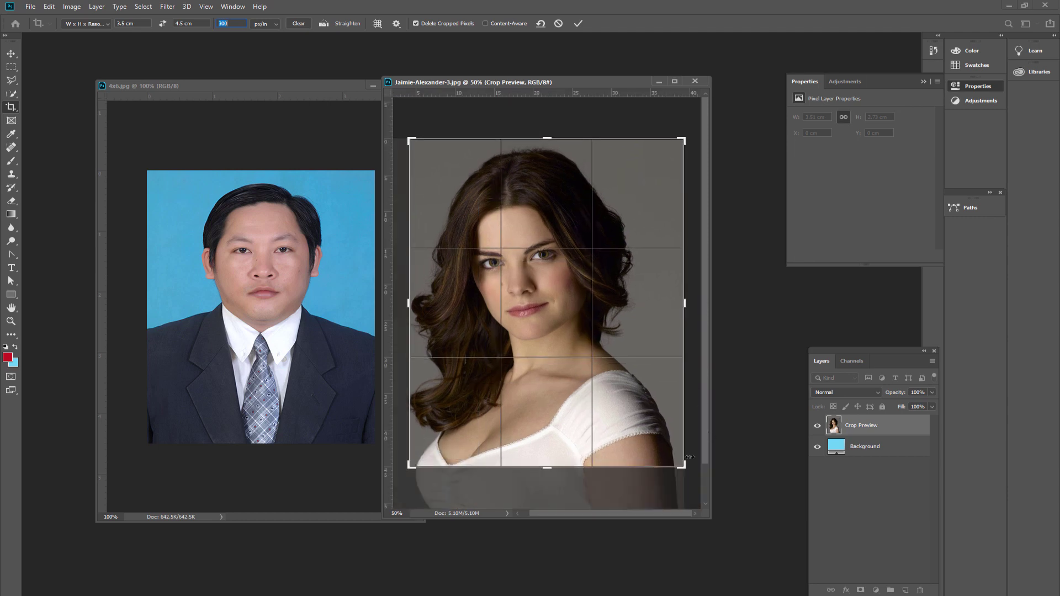
left_click_drag(684, 468, 673, 445)
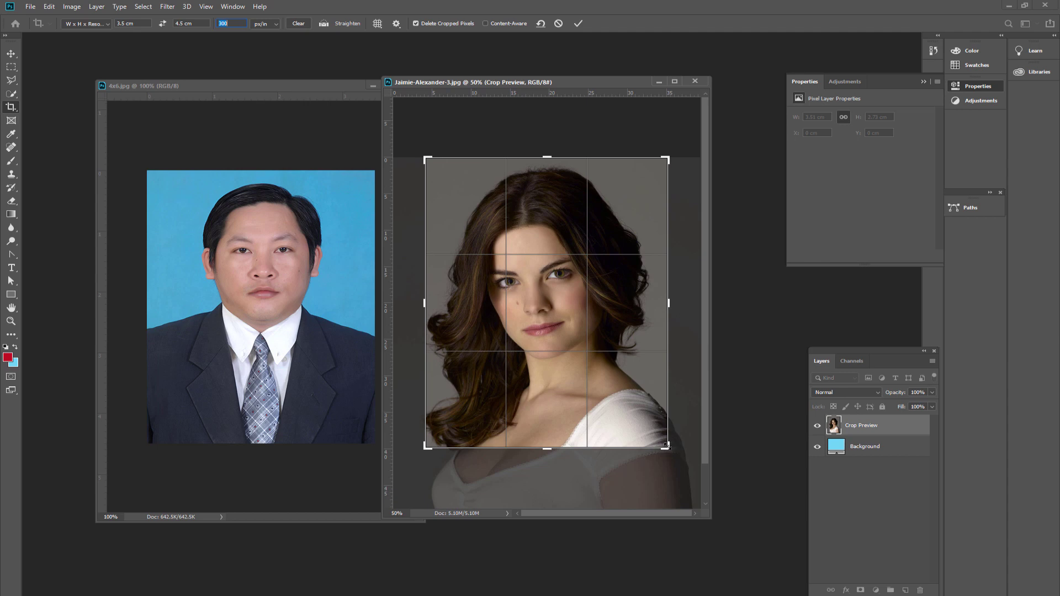
left_click_drag(672, 445, 677, 467)
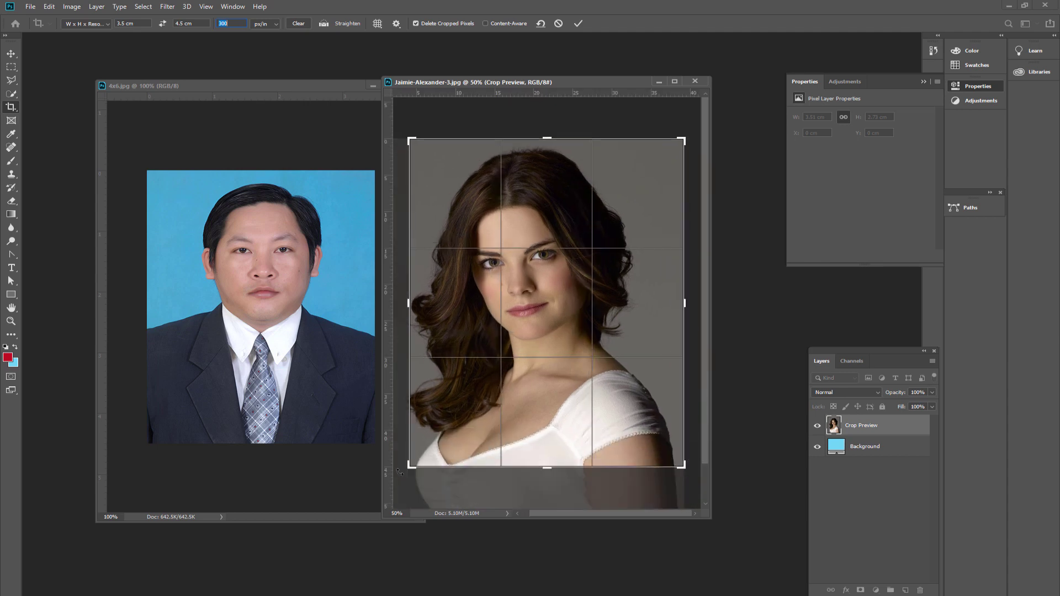
left_click_drag(410, 469, 395, 483)
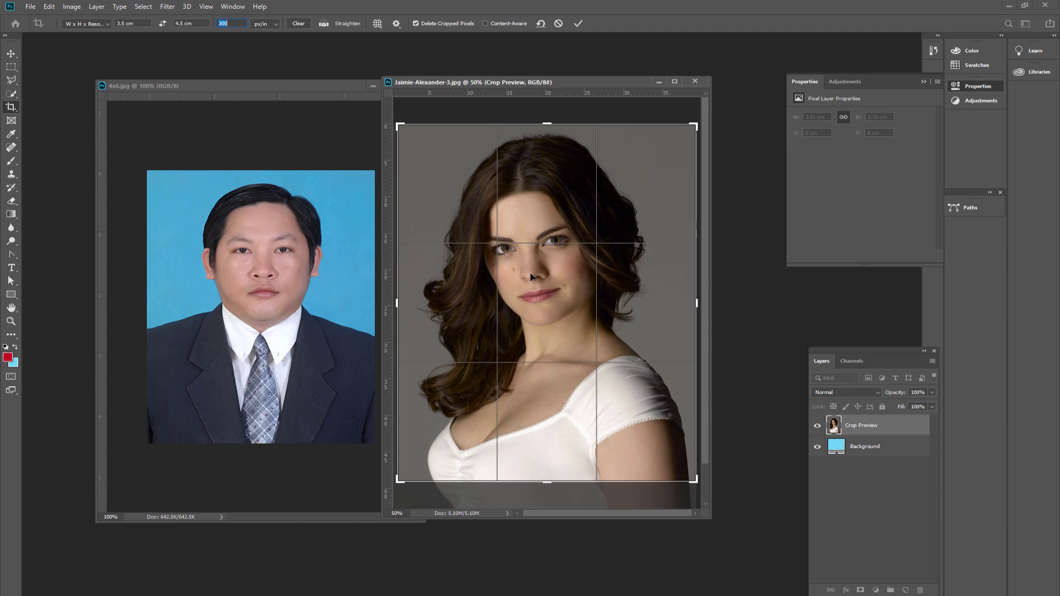
left_click_drag(397, 482, 450, 420)
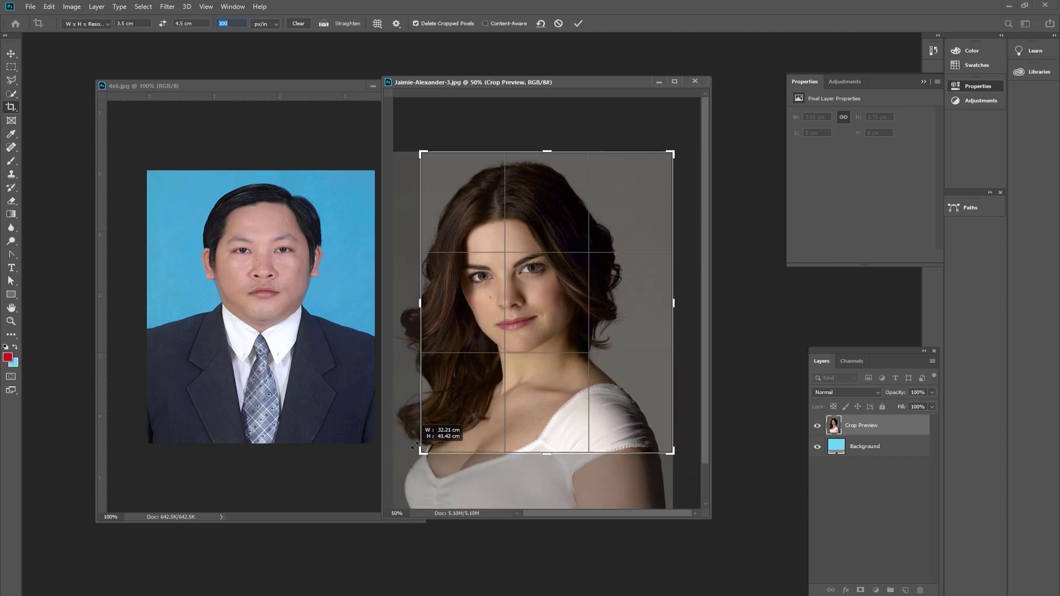
left_click_drag(670, 450, 639, 418)
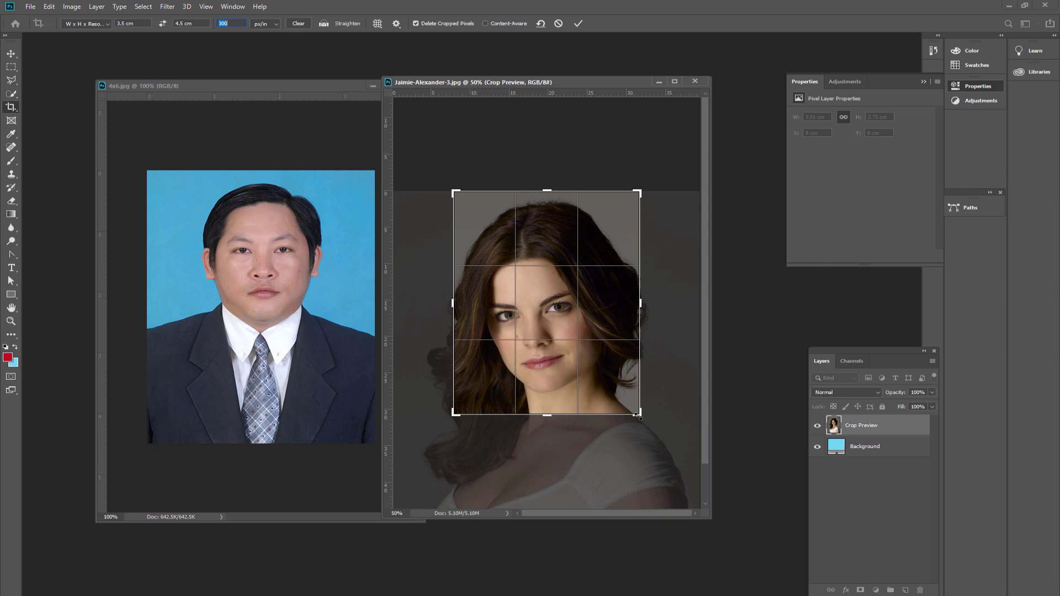
Resize the crop frame and centre the woman's face within it.
left_click_drag(639, 417, 577, 339)
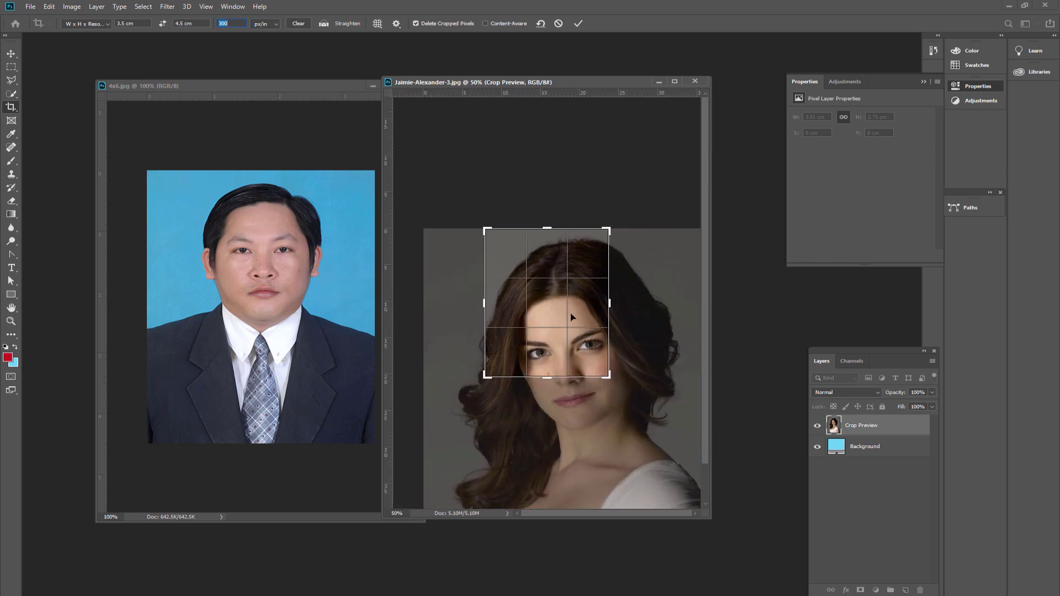
left_click_drag(485, 229, 505, 244)
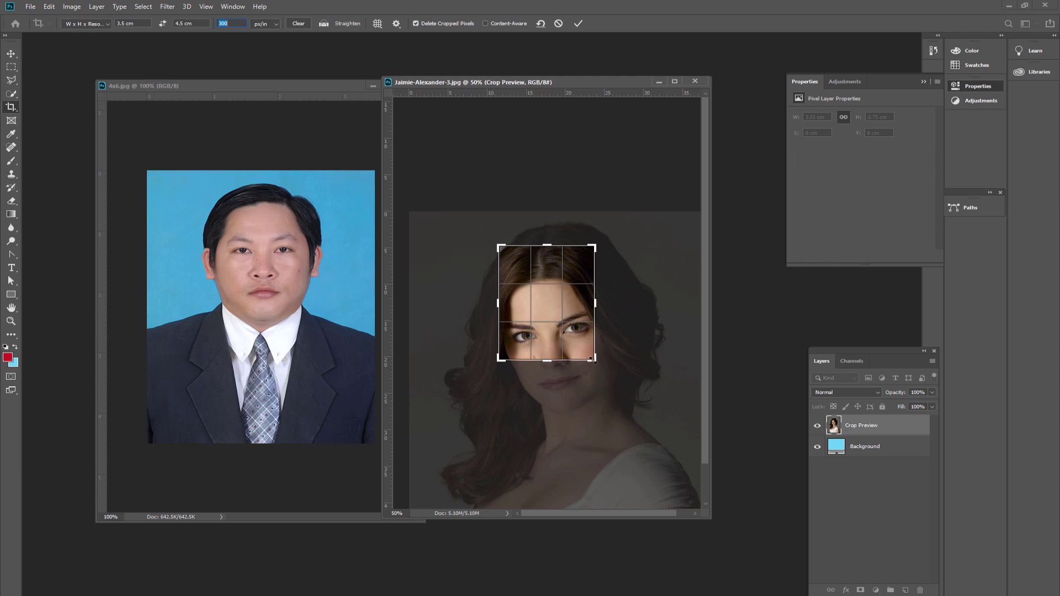
left_click_drag(595, 359, 657, 447)
mouse_move(439, 429)
left_mouse_down()
mouse_move(393, 448)
mouse_move(407, 467)
left_mouse_up()
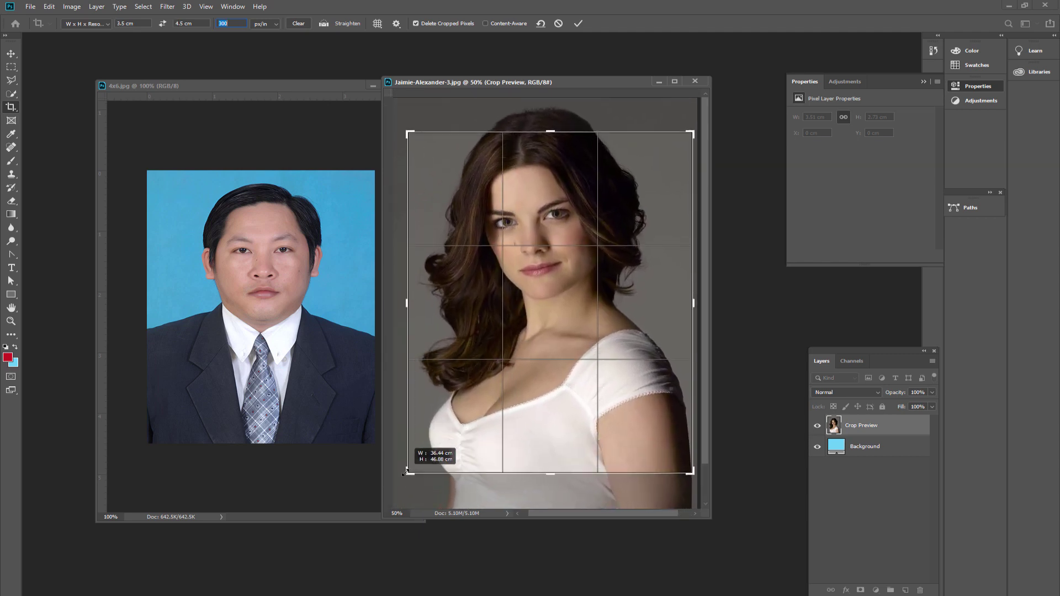
left_click_drag(407, 467, 458, 330)
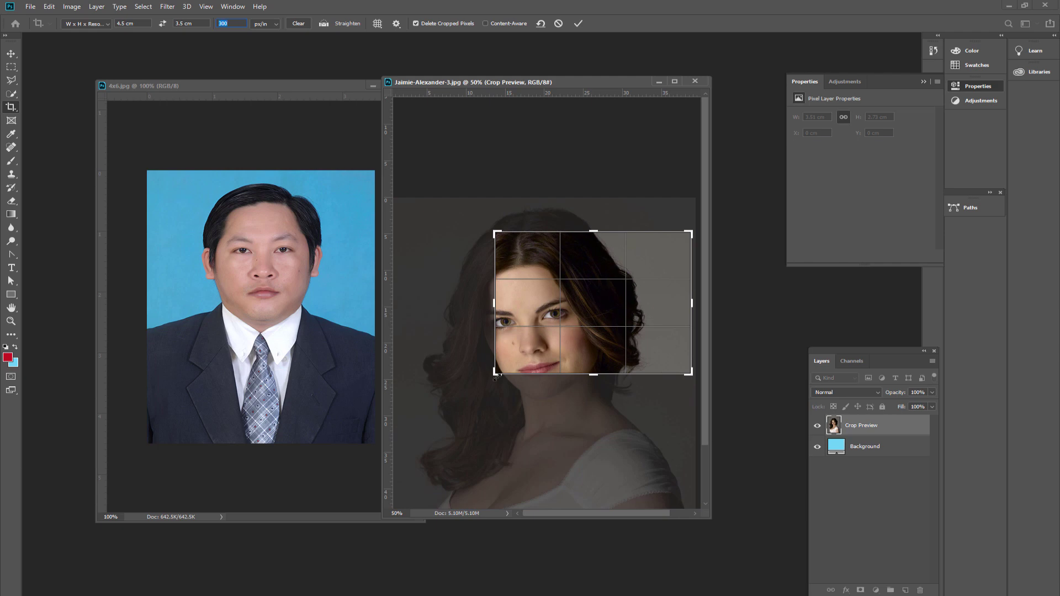
mouse_move(495, 374)
left_mouse_down()
mouse_move(491, 450)
mouse_move(528, 435)
left_mouse_up()
left_click_drag(577, 358, 600, 379)
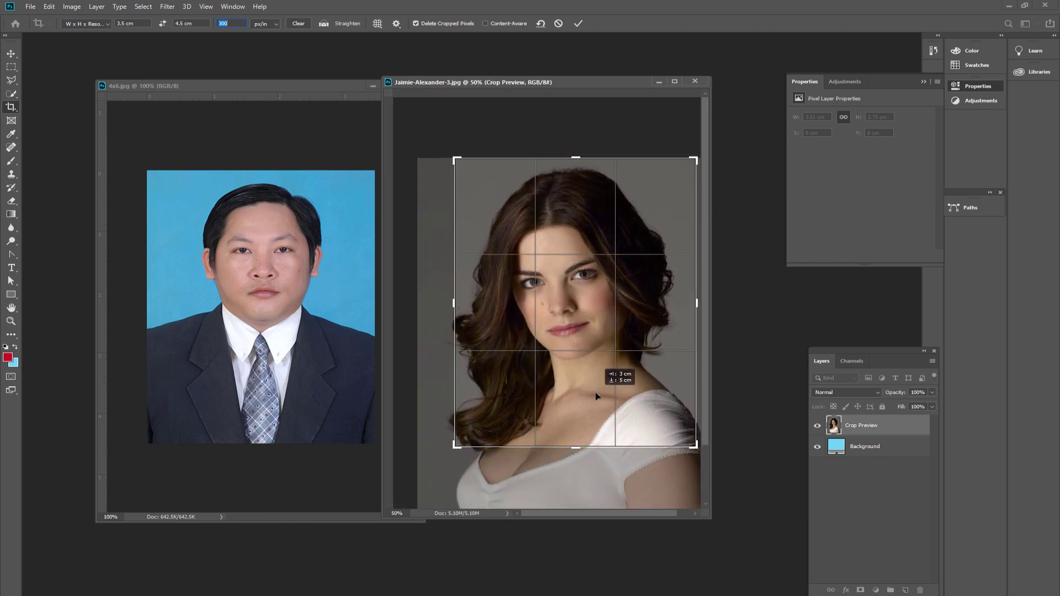
left_click_drag(601, 381, 603, 405)
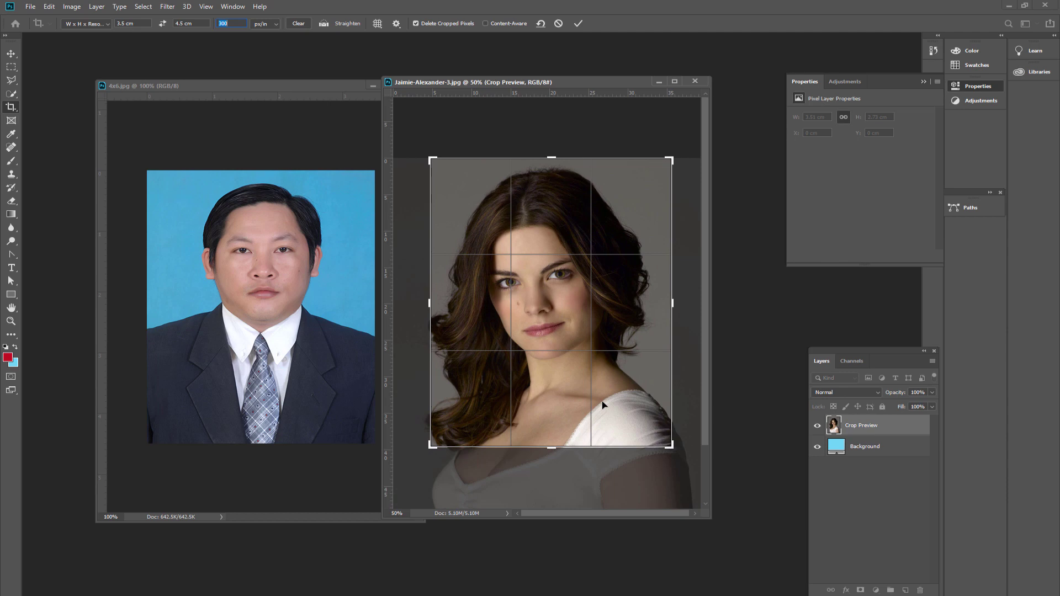
Enlarge the crop frame to include her shoulders and chest, shifting the photo right.
left_click_drag(671, 445, 687, 453)
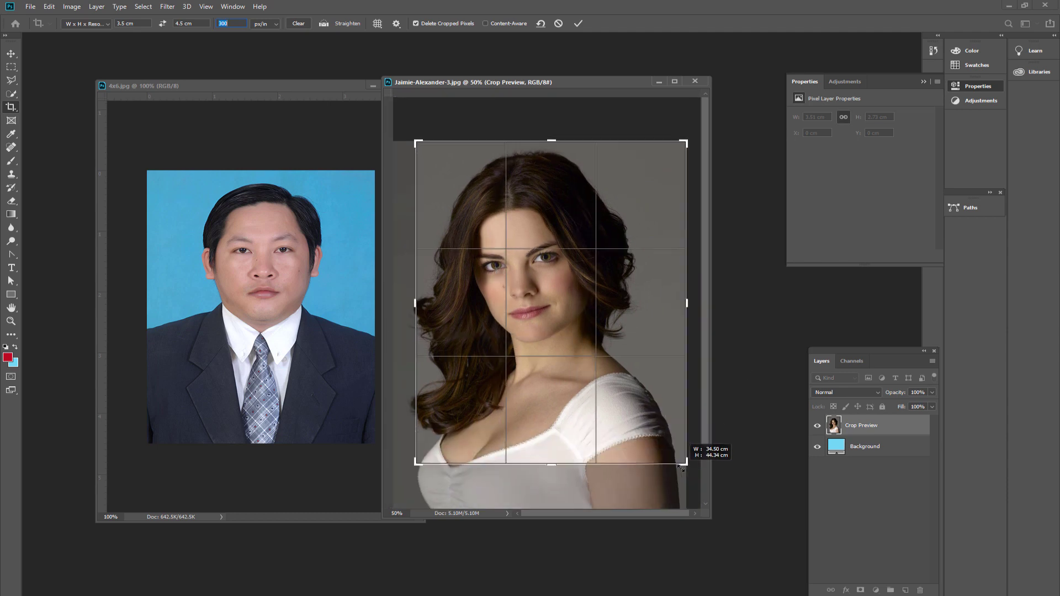
left_click_drag(413, 466, 405, 478)
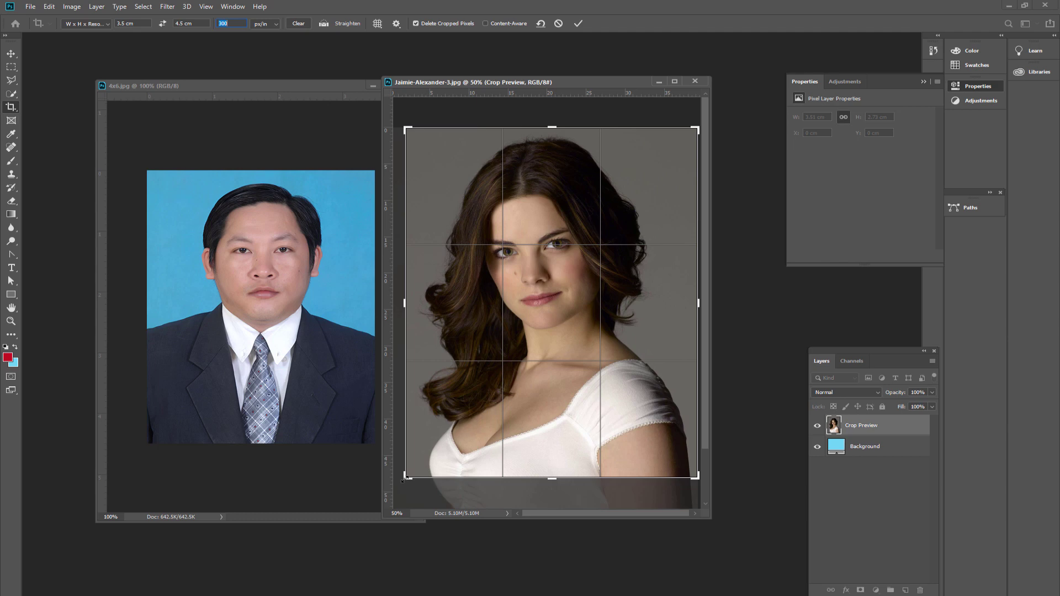
left_click_drag(700, 478, 675, 428)
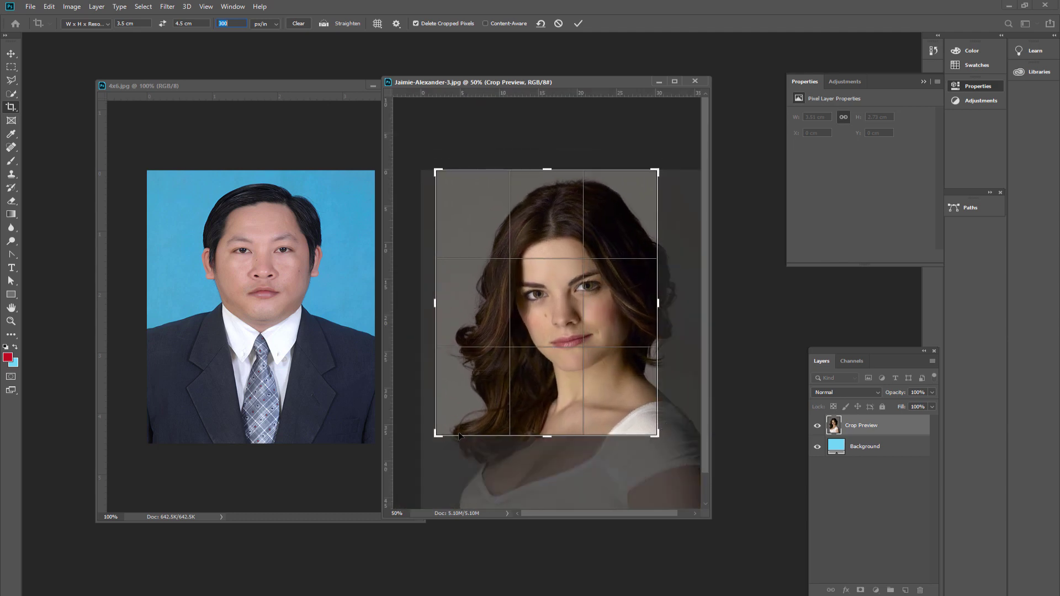
left_click_drag(433, 436, 467, 423)
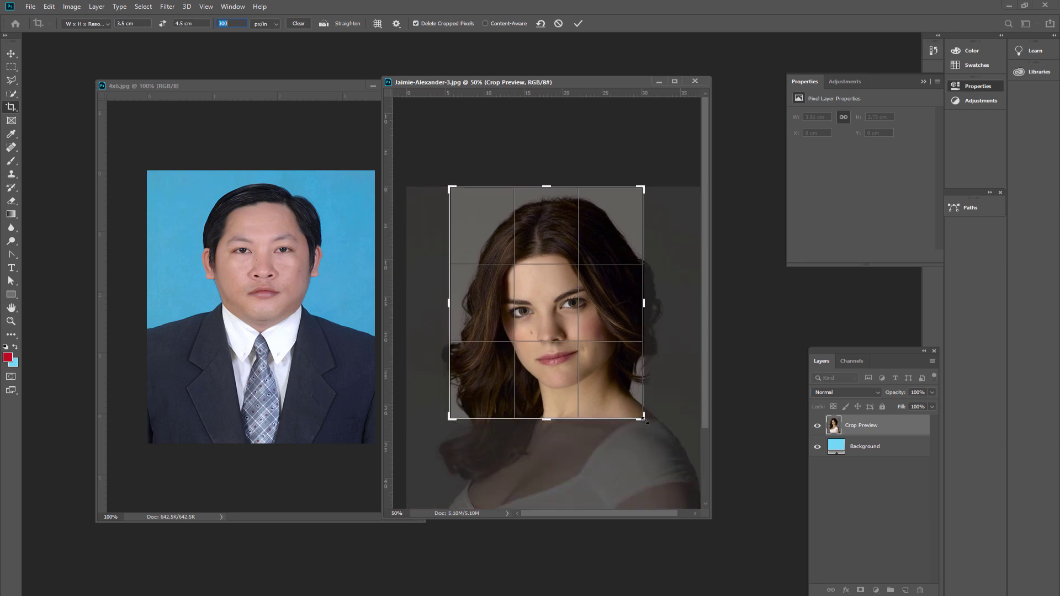
left_click_drag(643, 419, 659, 448)
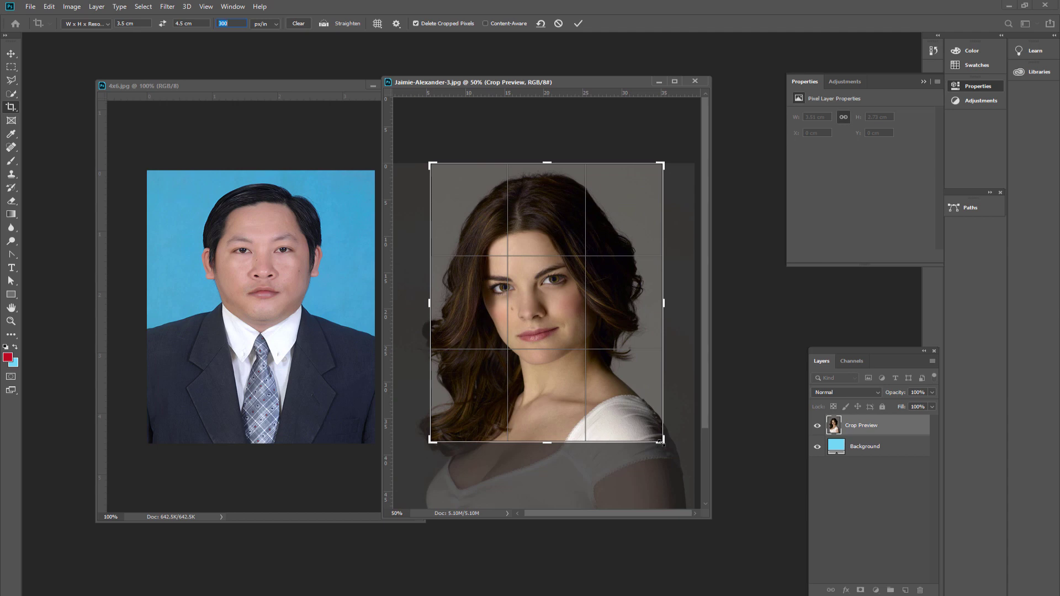
left_click_drag(661, 442, 544, 468)
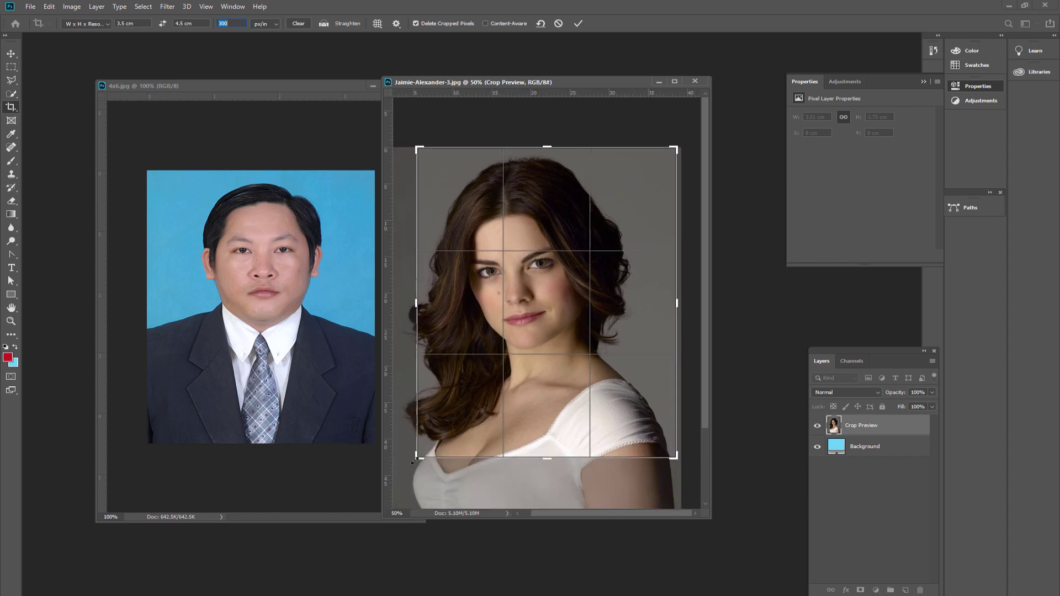
left_click_drag(418, 458, 407, 469)
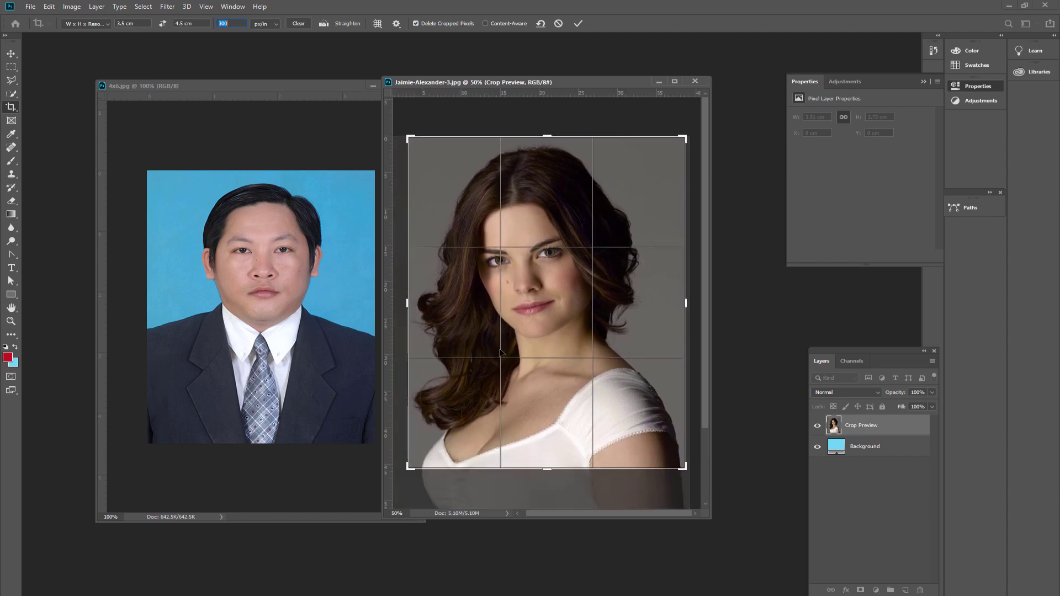
left_click_drag(541, 378, 555, 380)
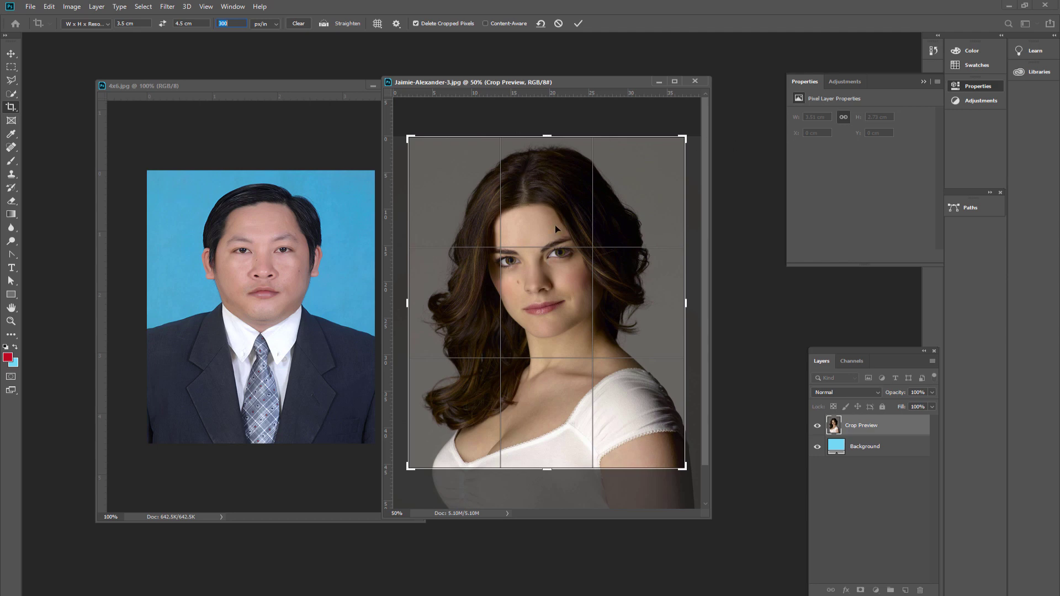
Apply the 3.5×4.5 cm crop to Jaimie-Alexander-3.jpg and resize its window.
left_click(576, 24)
left_click_drag(427, 83, 601, 158)
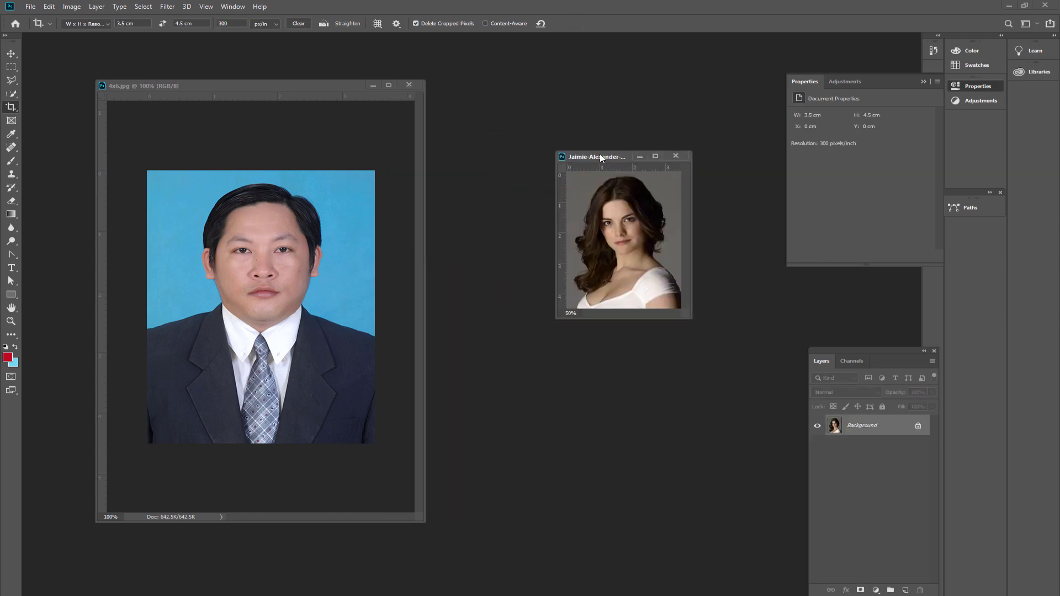
left_click_drag(685, 316, 744, 382)
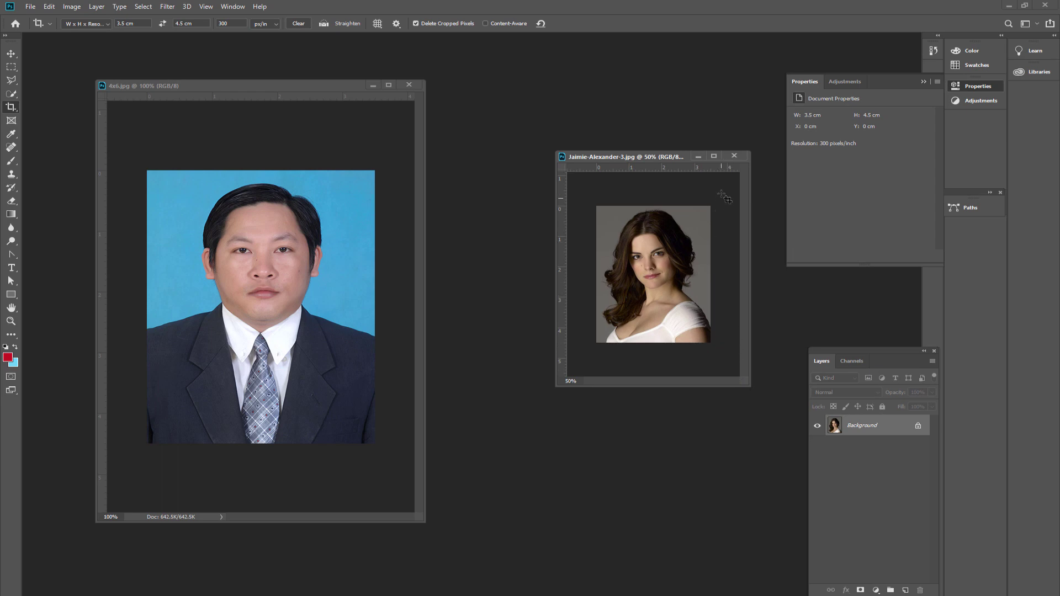
Close the woman's photo via the save prompt and bring 4x6.jpg into view.
left_click(735, 158)
left_click(526, 223)
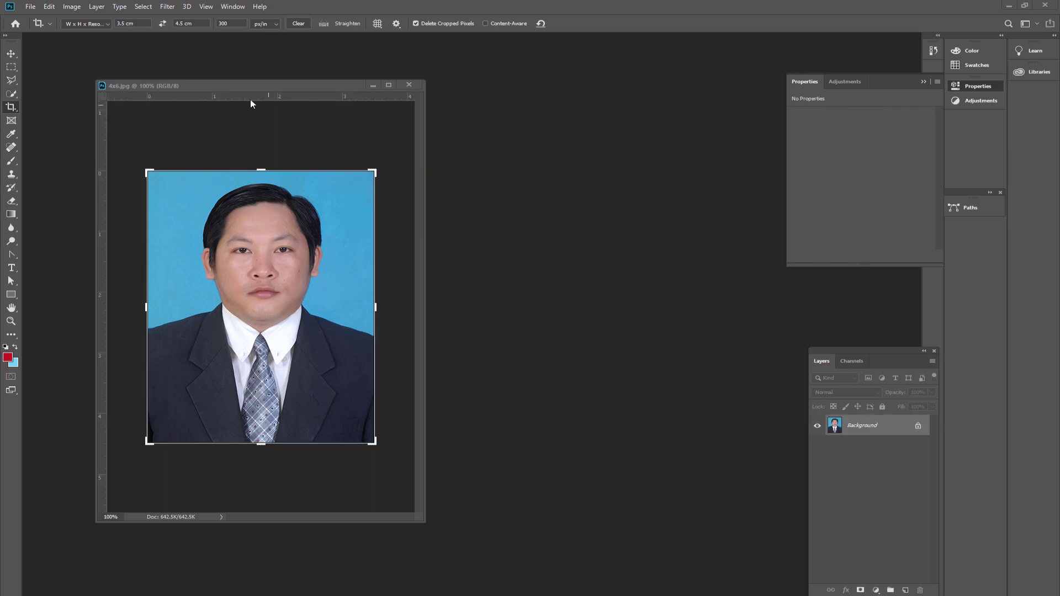
left_click_drag(259, 84, 391, 64)
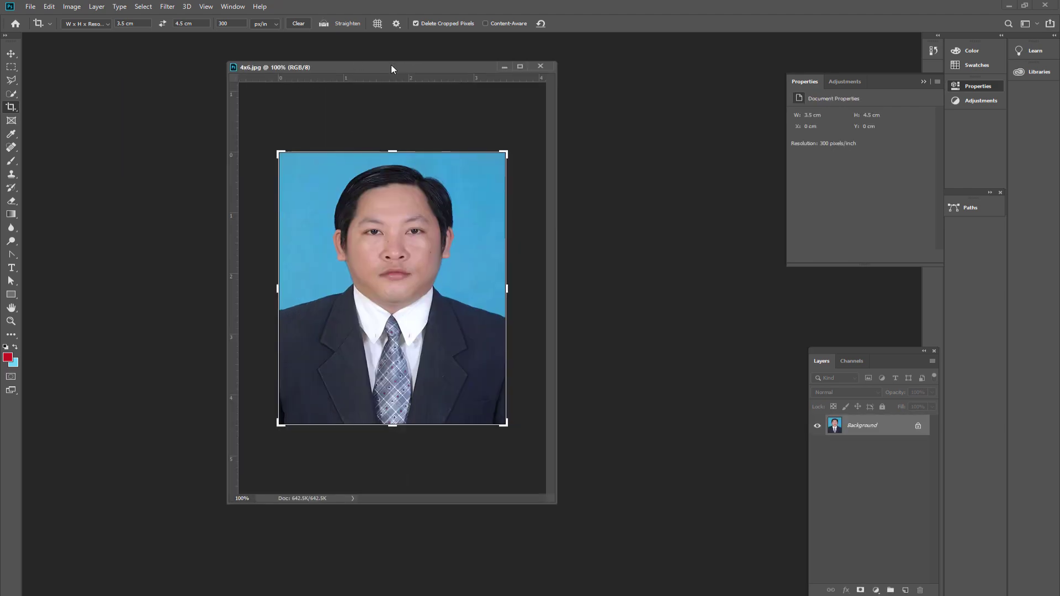
left_click(11, 54)
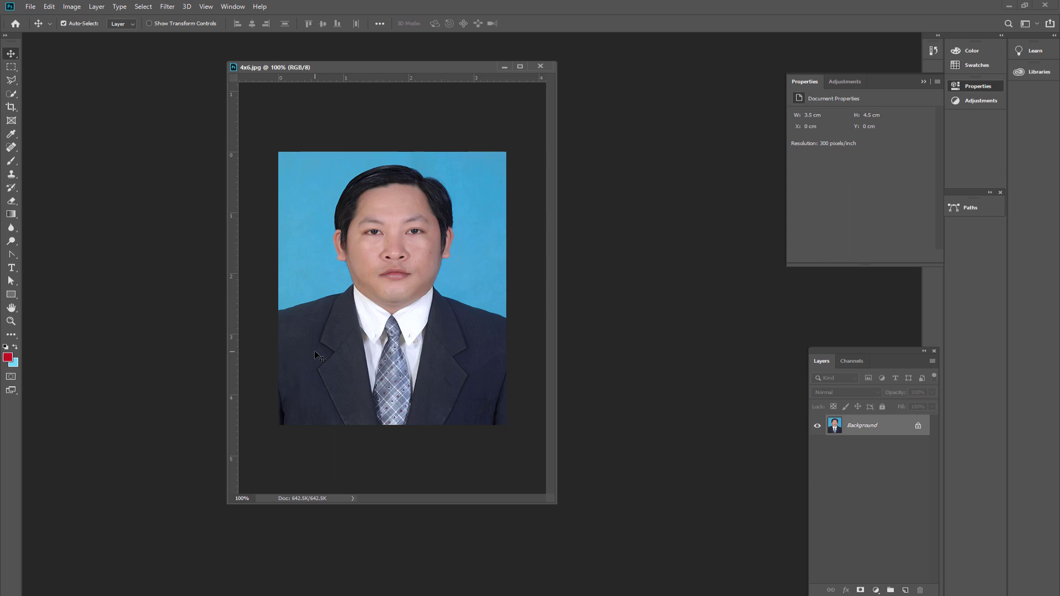
Choose the Crop tool with W x H x Resolution 3.5 × 4.5 cm at 300 px/in.
left_click(11, 107)
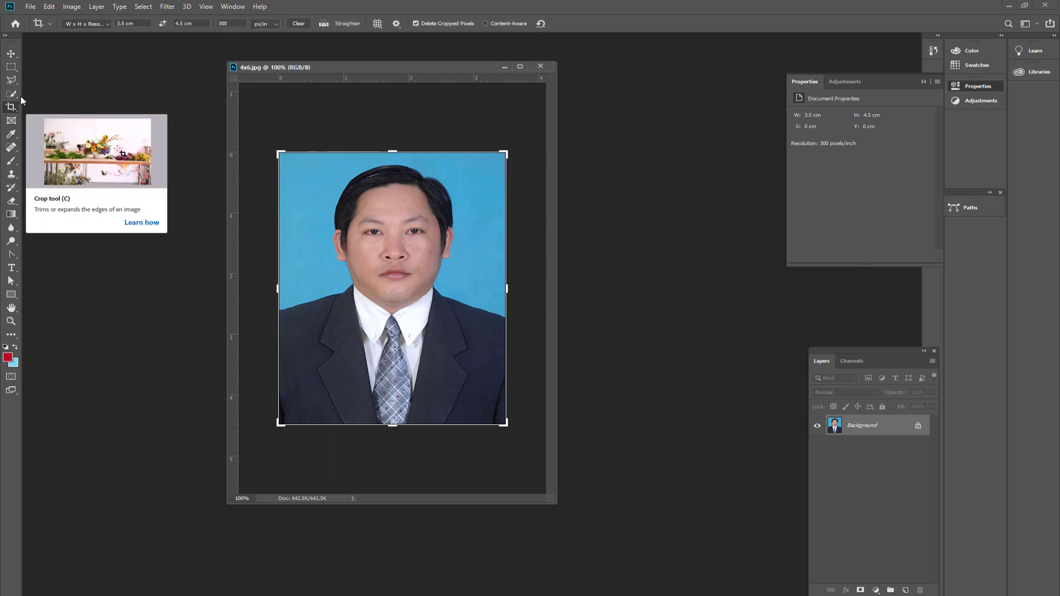
left_click(86, 23)
left_click(91, 41)
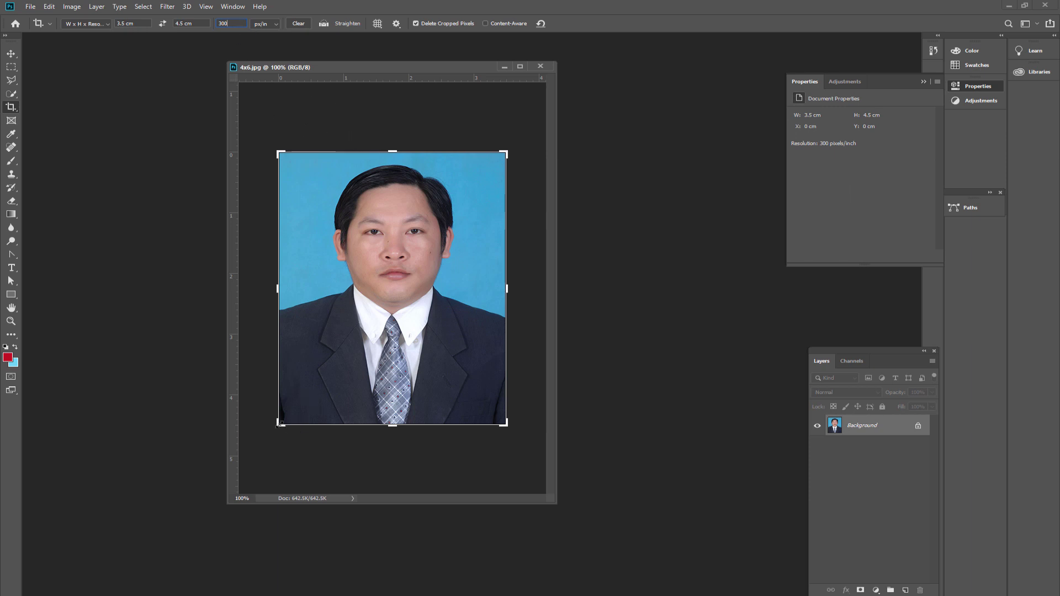
key("Return")
Adjust the crop corners, apply the crop to the man's photo, and duplicate the Background layer.
left_click_drag(278, 424, 273, 423)
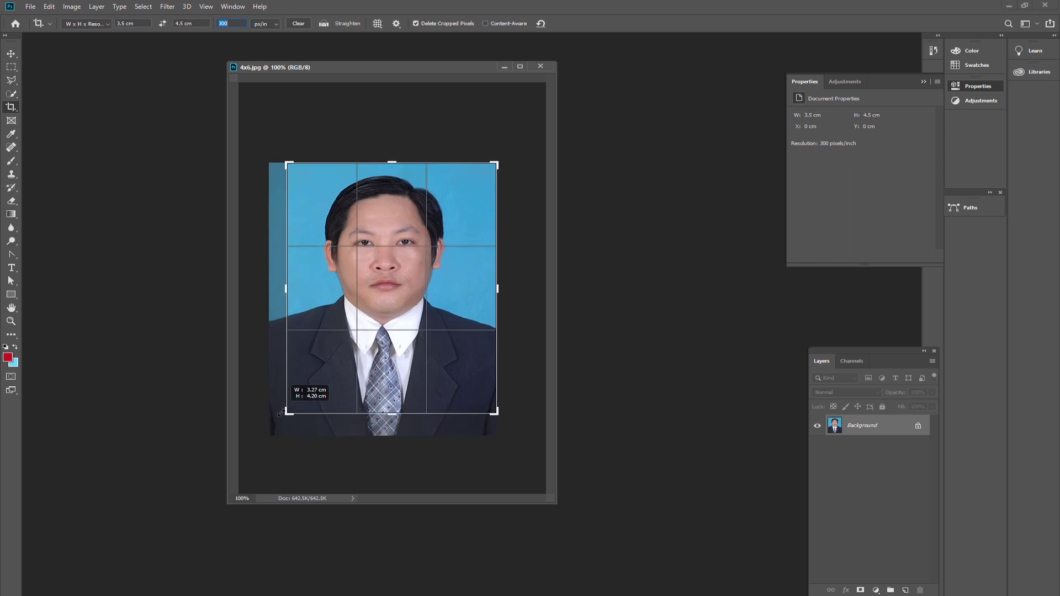
left_click_drag(273, 423, 274, 423)
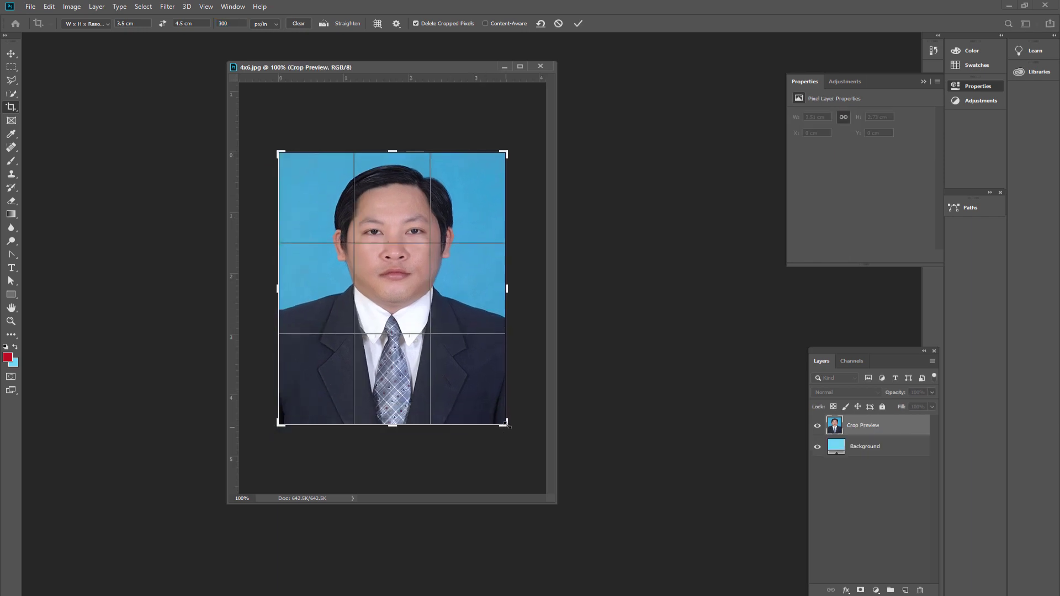
left_click_drag(506, 424, 504, 420)
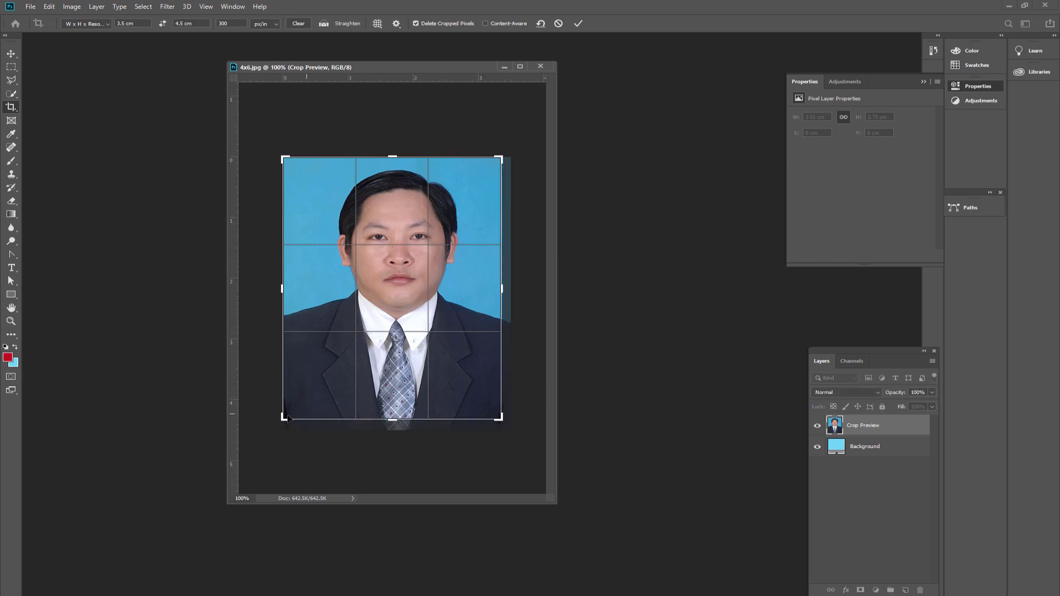
left_click_drag(281, 420, 283, 417)
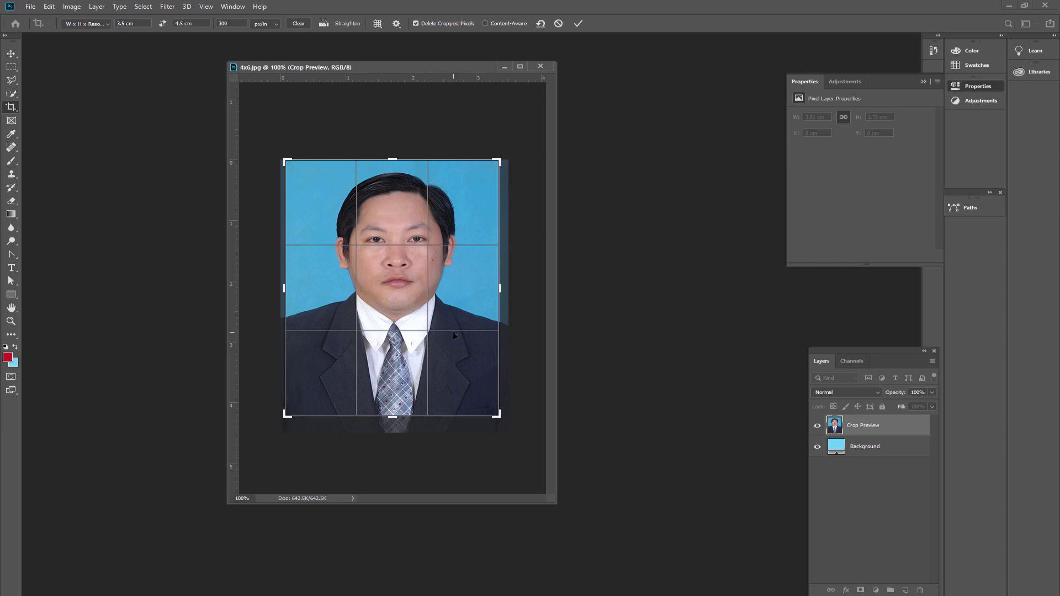
left_click(579, 25)
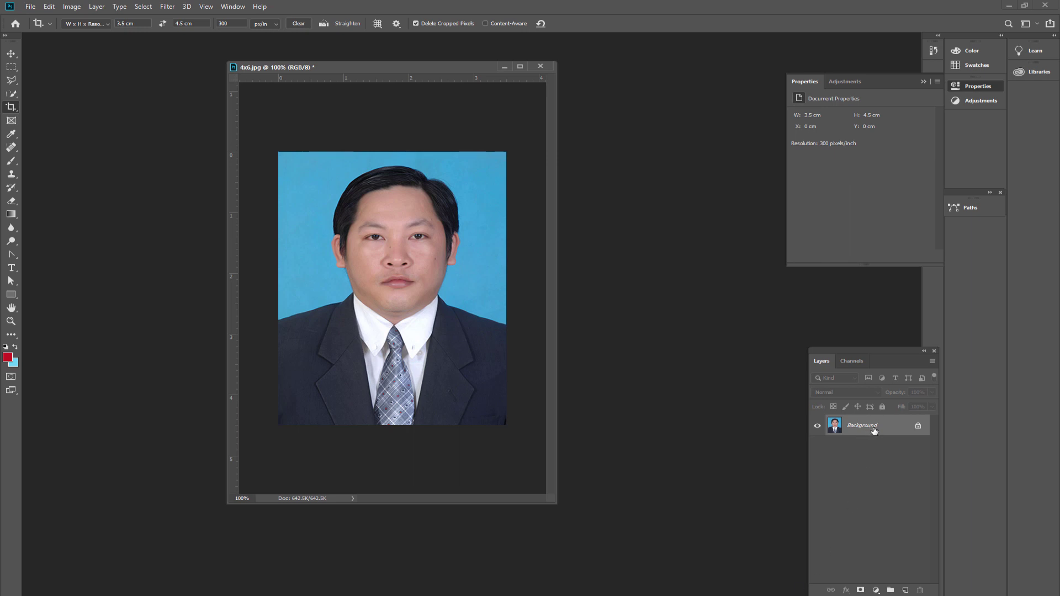
mouse_move(862, 437)
left_mouse_down()
mouse_move(885, 479)
mouse_move(906, 589)
left_mouse_up()
Duplicate the Background layer and set the background colour to white.
left_click(817, 447)
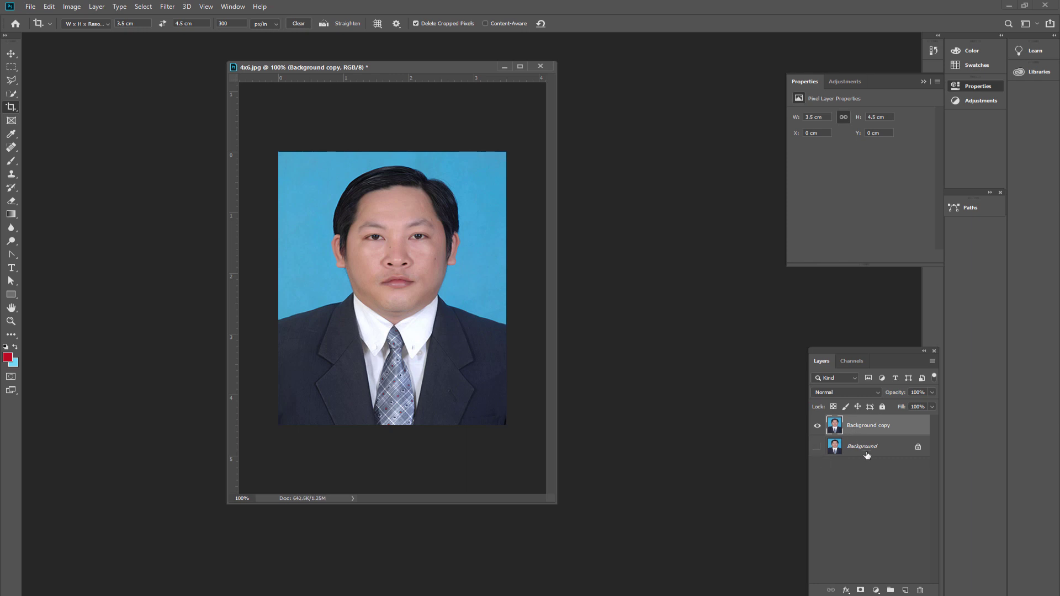
left_click(13, 364)
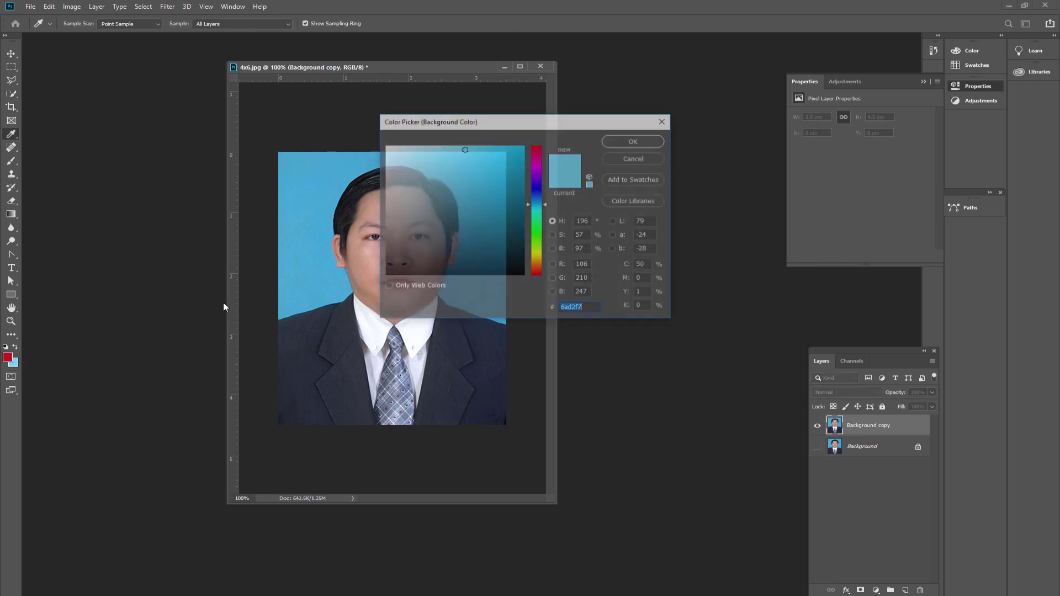
left_click_drag(404, 174, 385, 145)
left_click(635, 141)
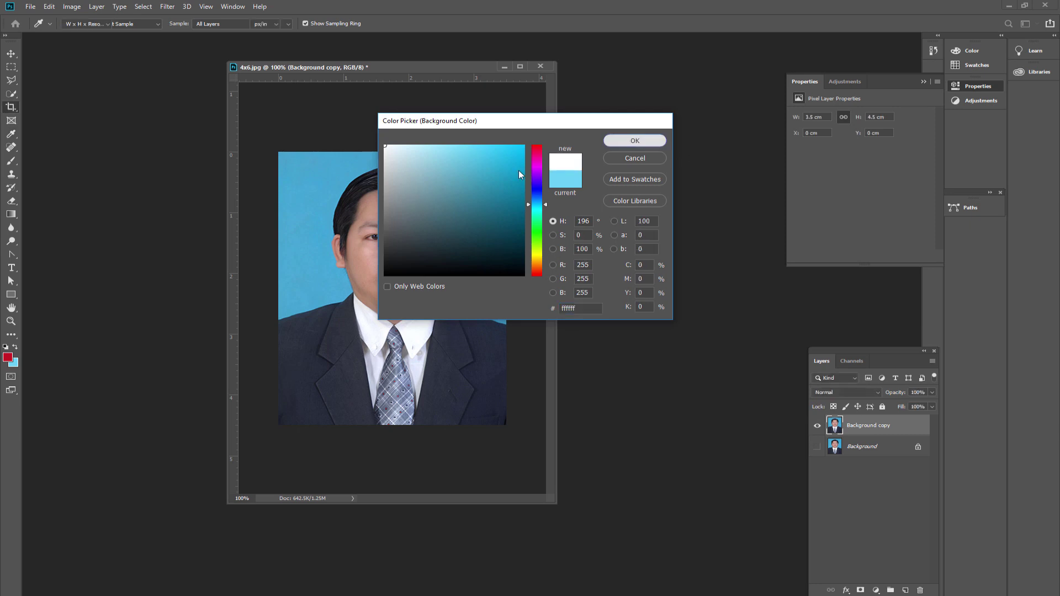
key("c")
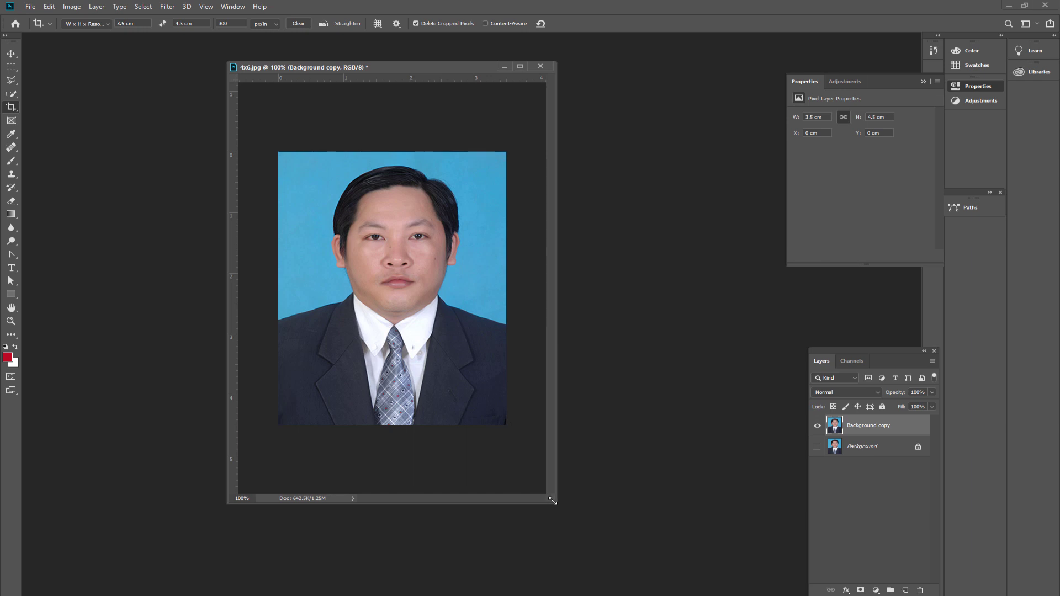
Enlarge the 4x6.jpg document window from its corner and shift it slightly left.
left_click_drag(547, 501, 662, 536)
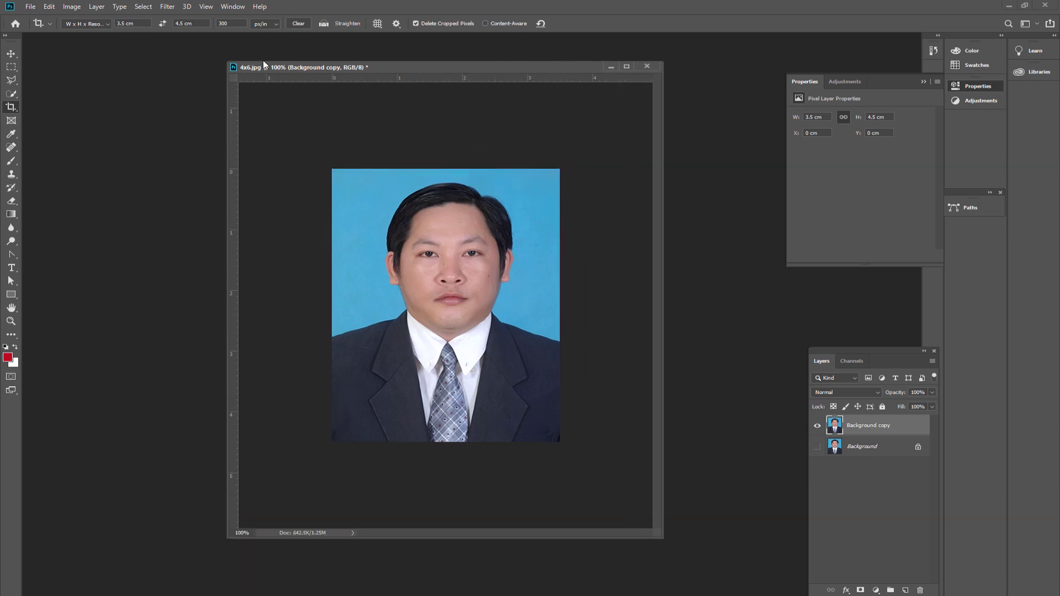
left_click_drag(263, 65, 246, 75)
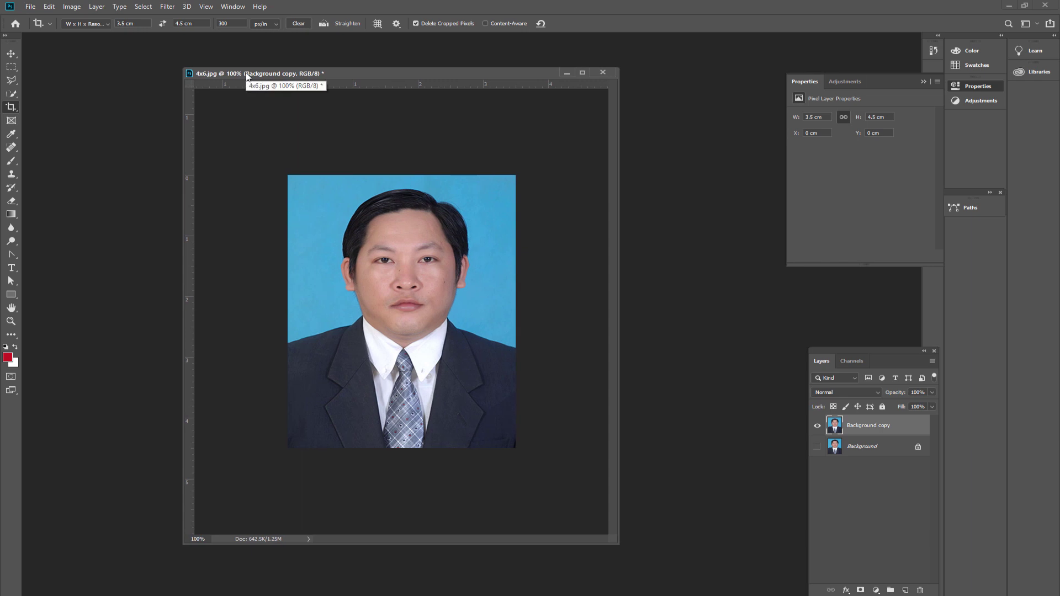
left_click(29, 8)
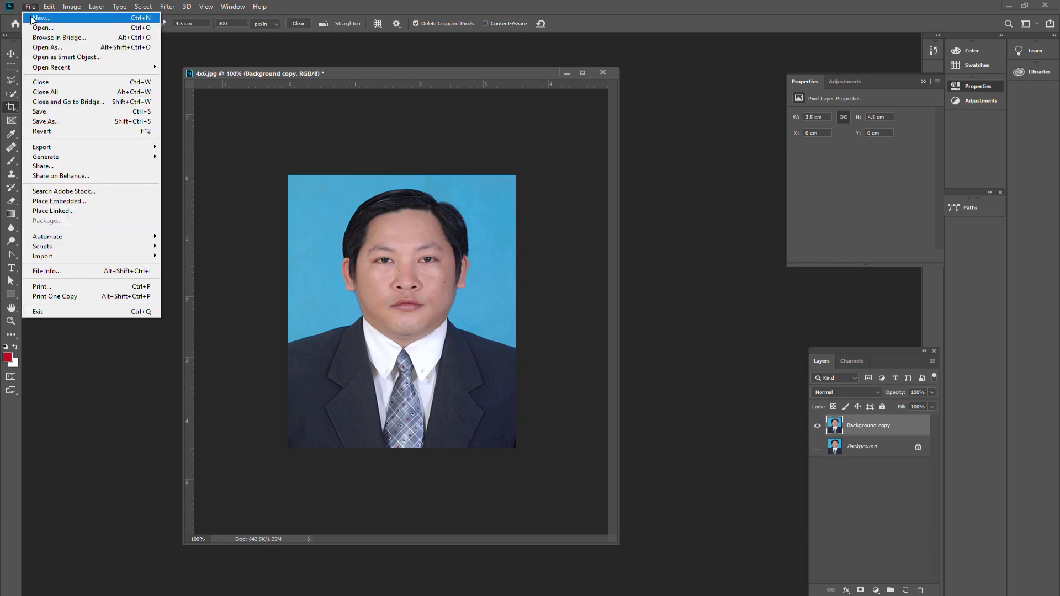
left_click(323, 72)
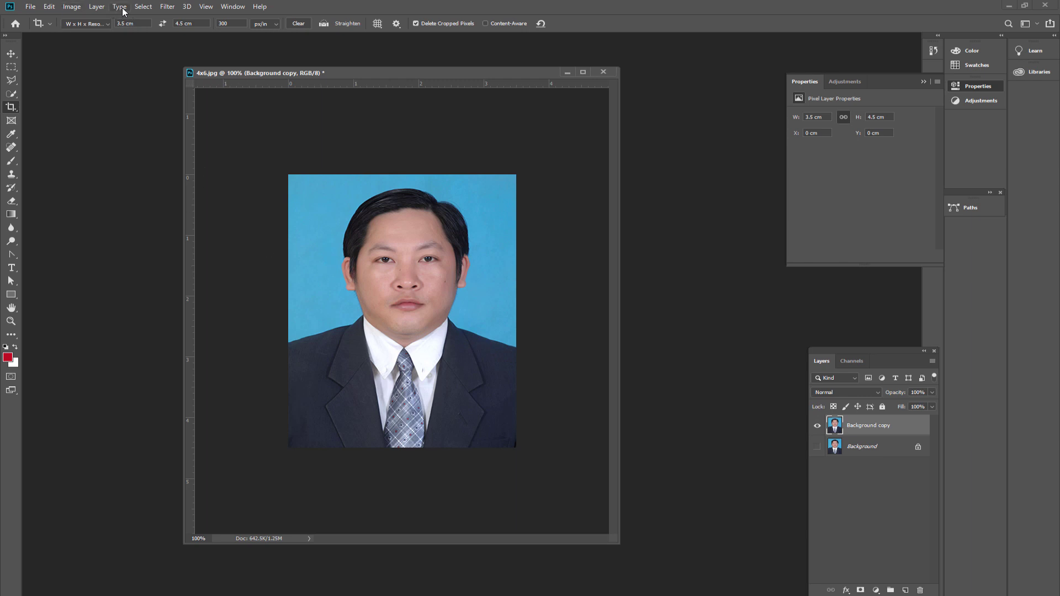
Resize the 4x6.jpg canvas to 15 × 10 cm and zoom out to fit it.
left_click(71, 7)
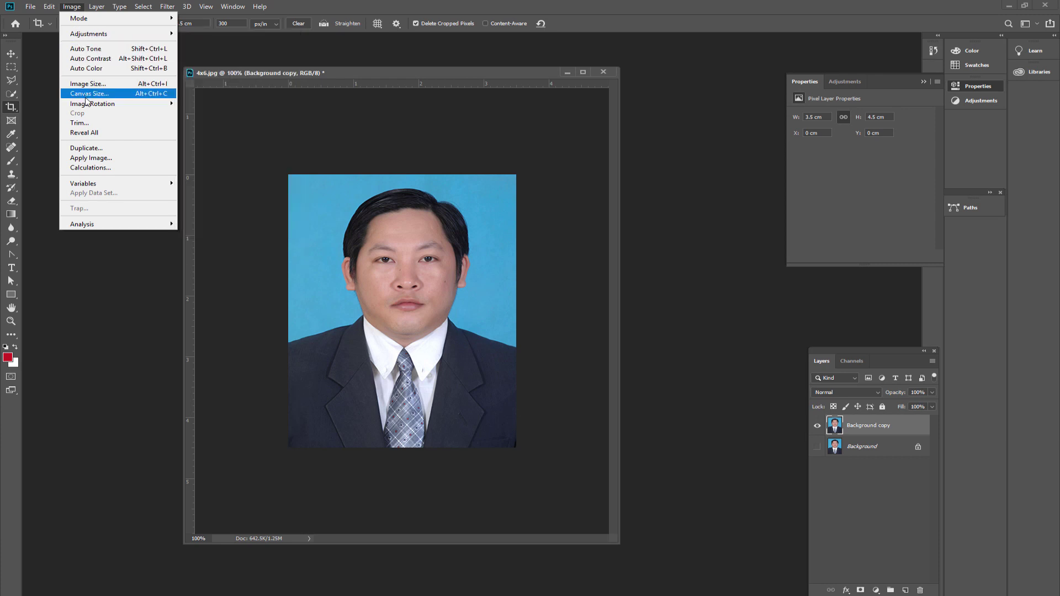
left_click(104, 95)
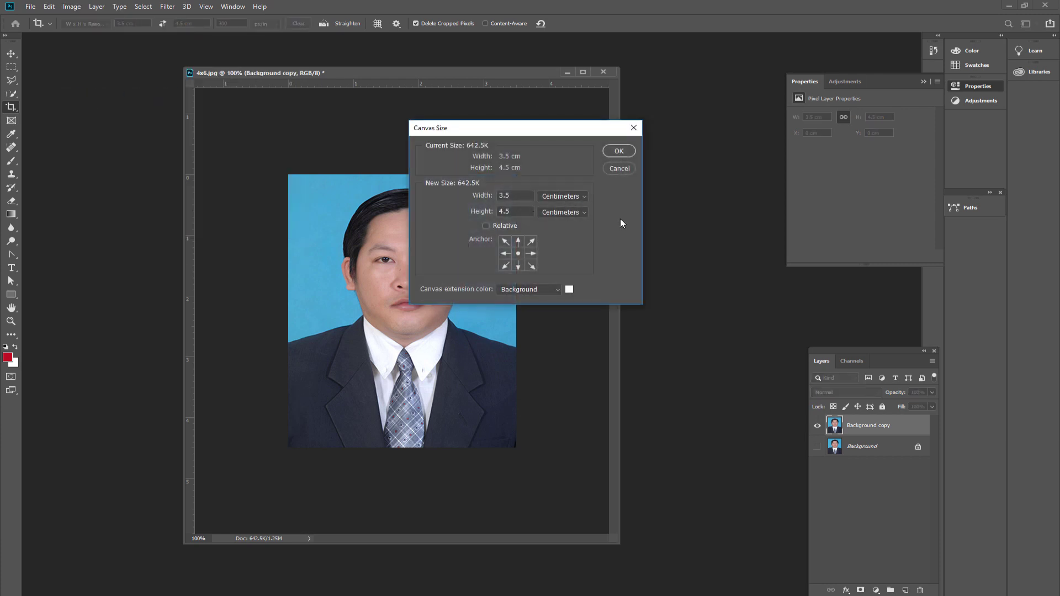
left_click_drag(519, 198, 453, 195)
type("15")
left_click_drag(522, 213, 462, 211)
type("10")
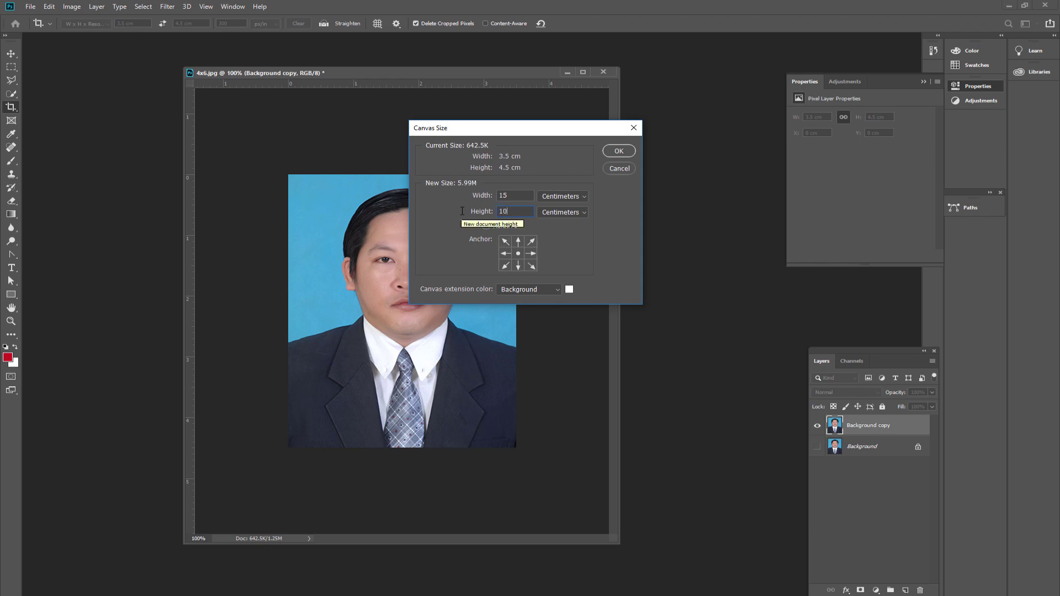
left_click(610, 153)
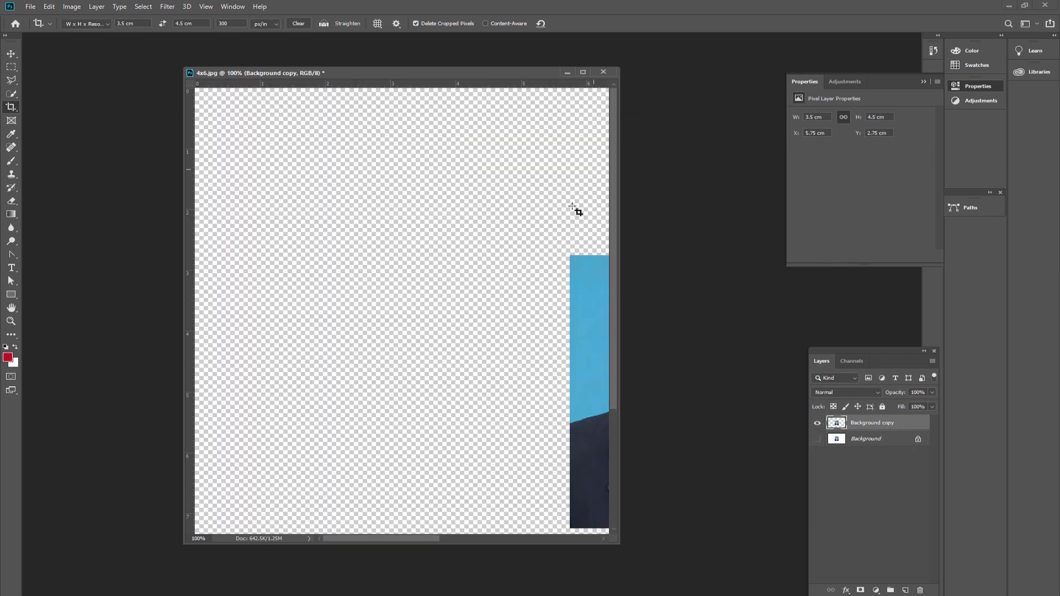
key("ctrl+minus")
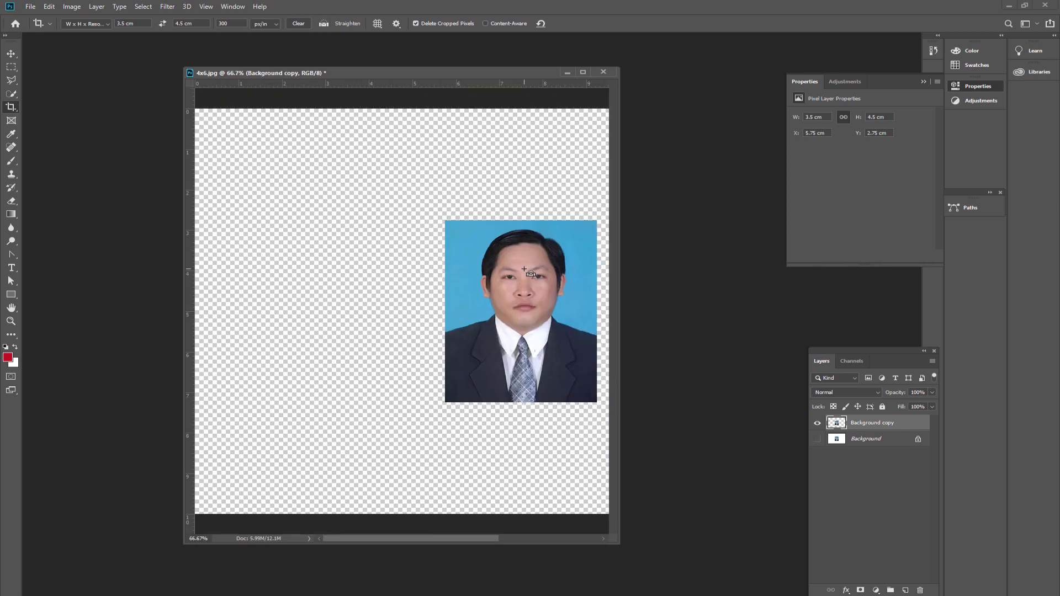
key("ctrl+minus")
key("ctrl+minus")
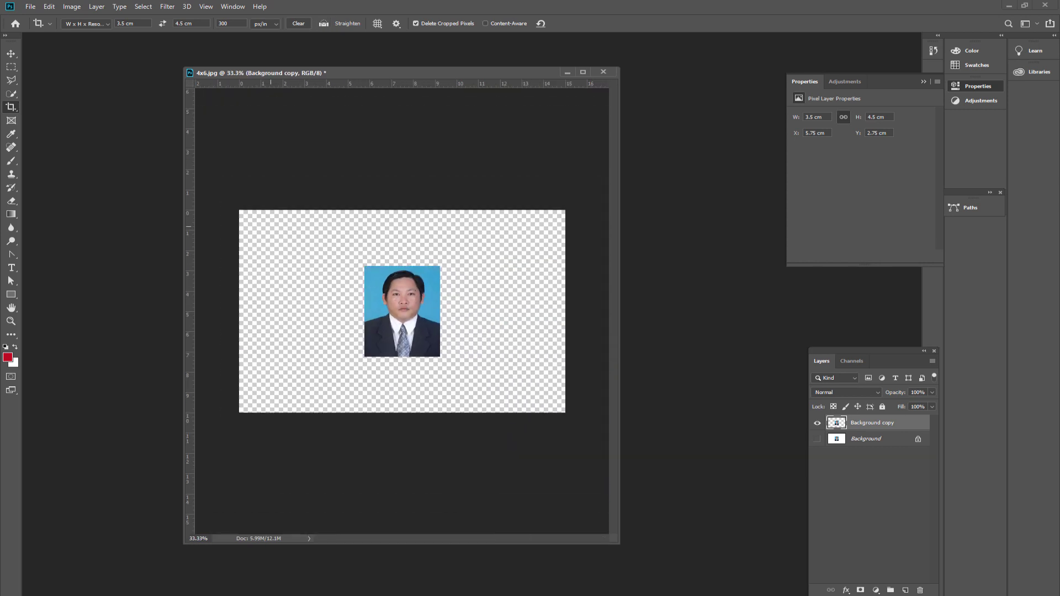
With the Move tool, drag the portrait to the canvas's top-left corner, then select Background.
left_click(8, 55)
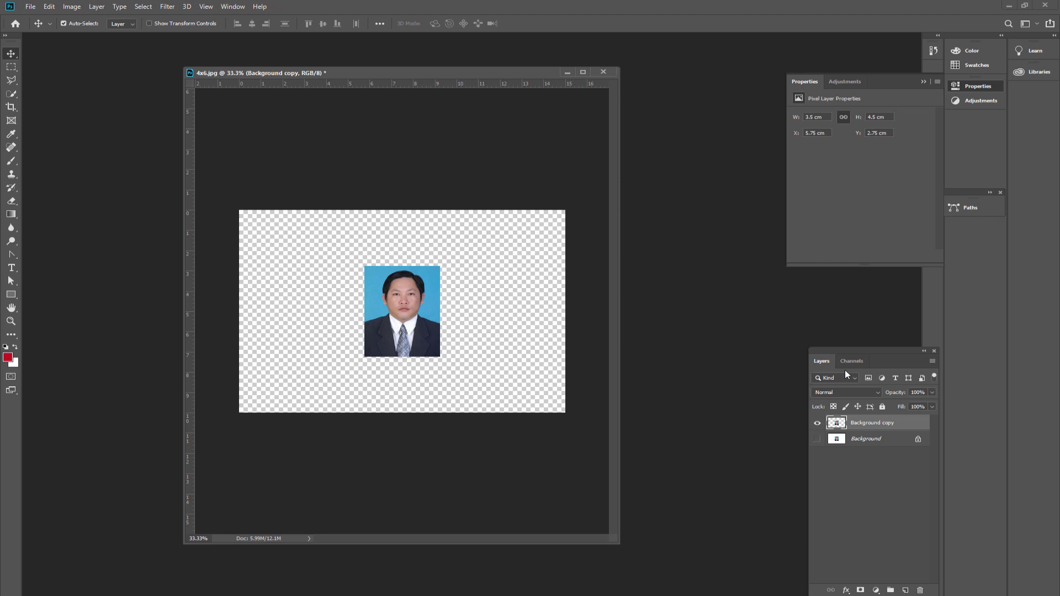
mouse_move(378, 351)
left_mouse_down()
mouse_move(391, 374)
mouse_move(292, 280)
left_mouse_up()
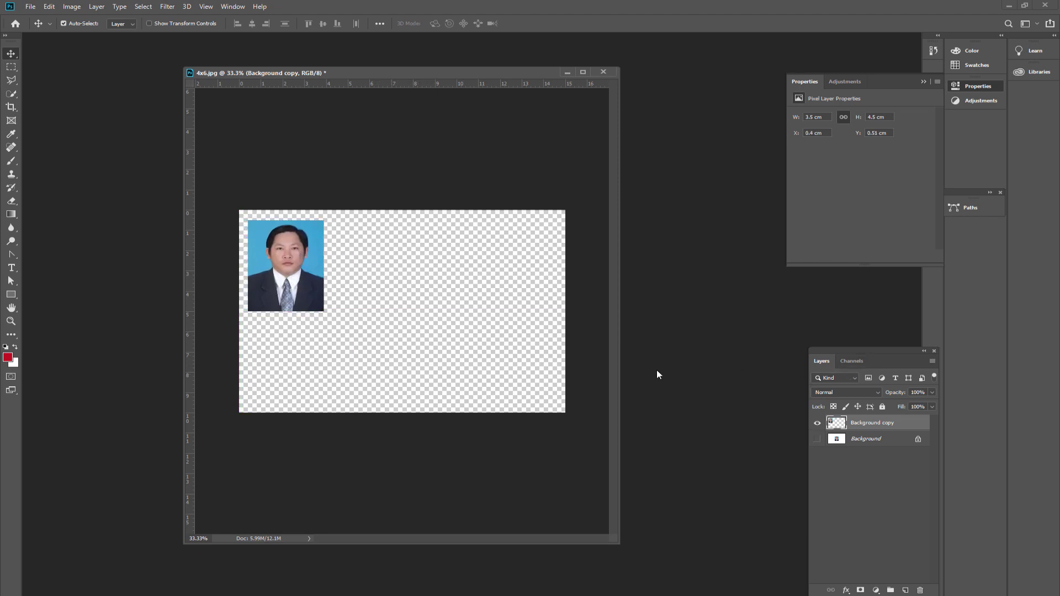
left_click(867, 440)
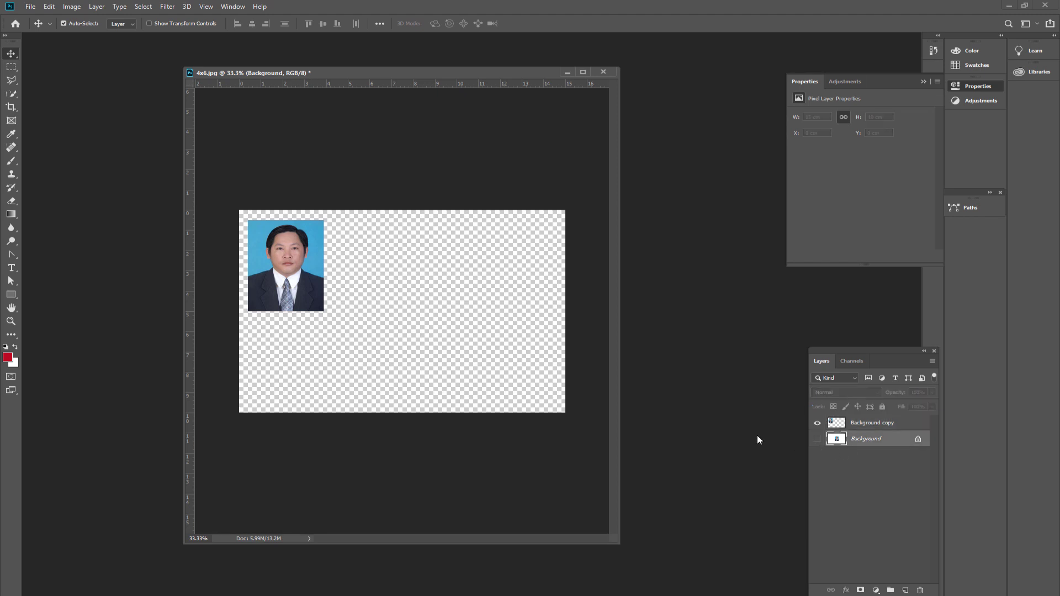
Add a white-filled Layer 1 under the photo and nudge Background copy slightly lower.
left_click(906, 591)
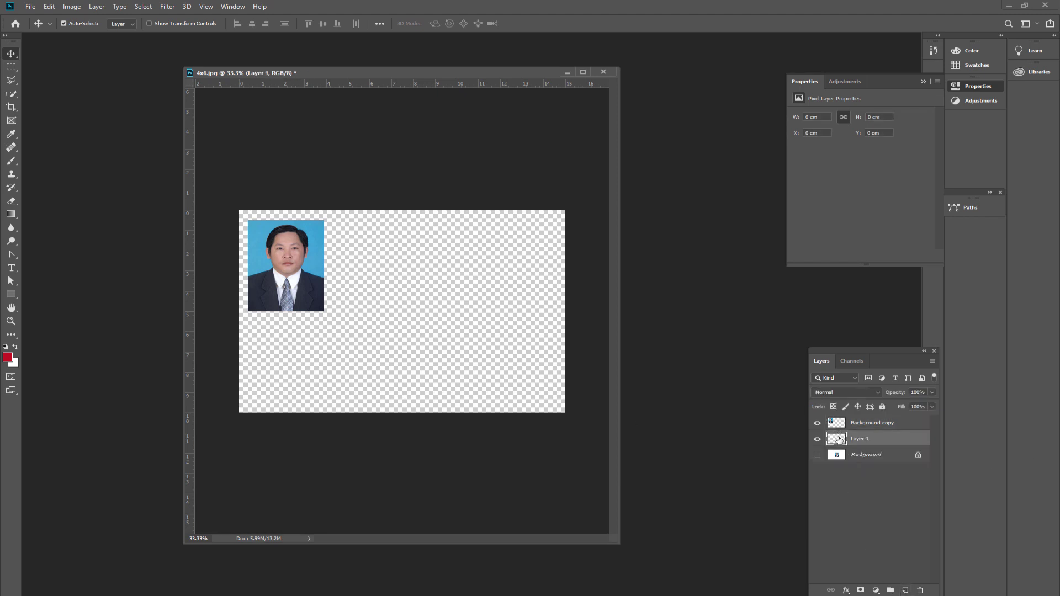
key("ctrl+BackSpace")
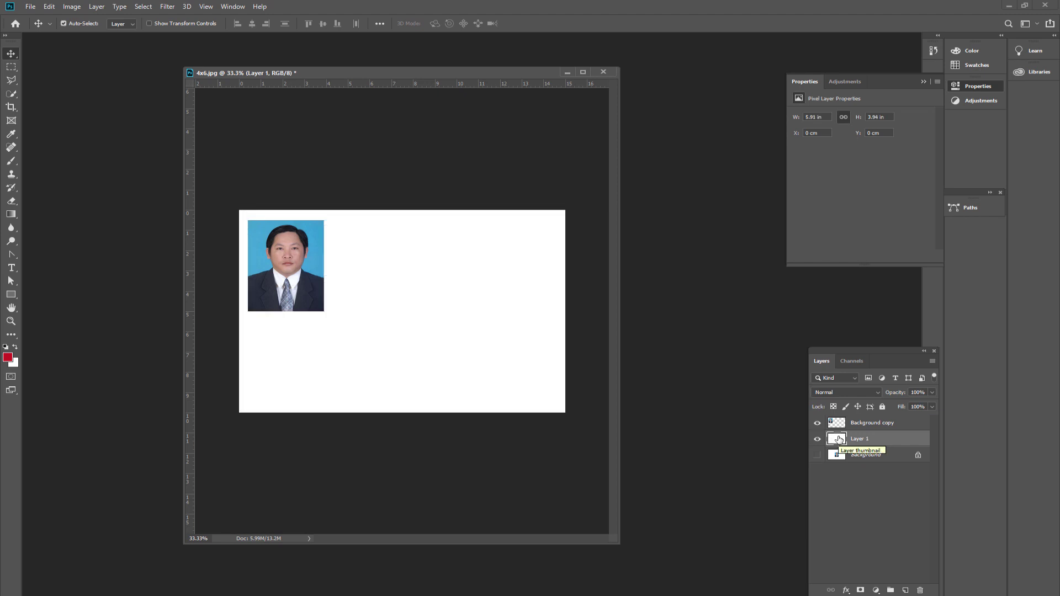
left_click(830, 424)
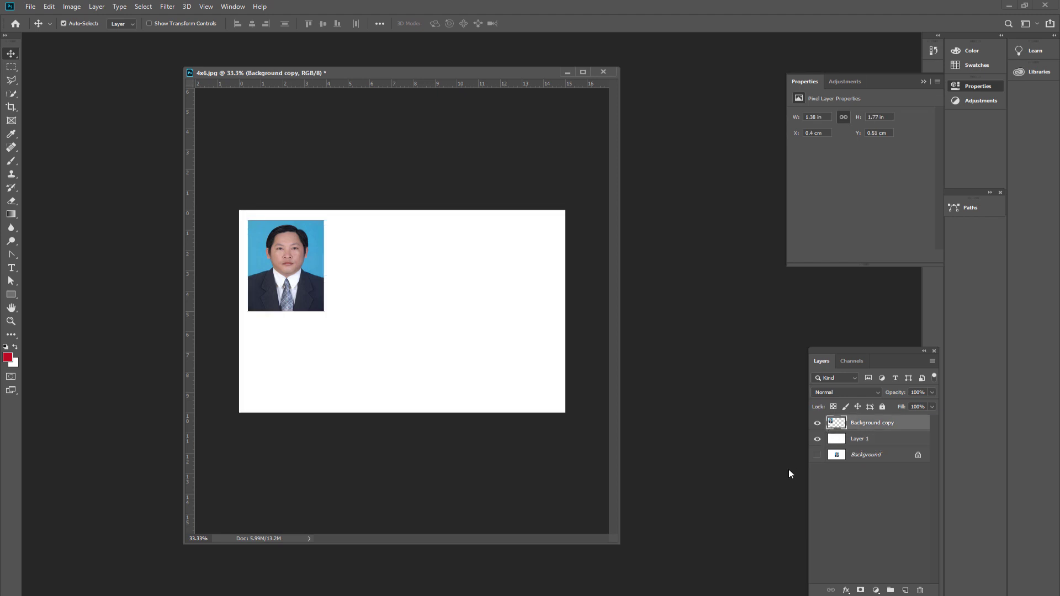
left_click_drag(276, 268, 275, 273)
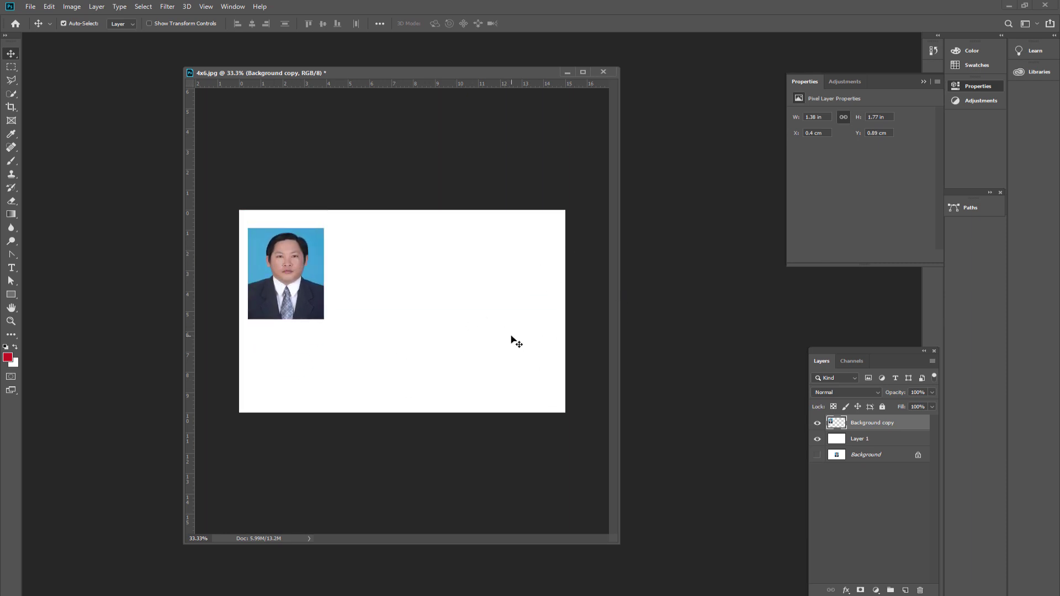
Define a new 15 × 10 cm document in RGB Color at 300 pixels per inch.
left_click(31, 7)
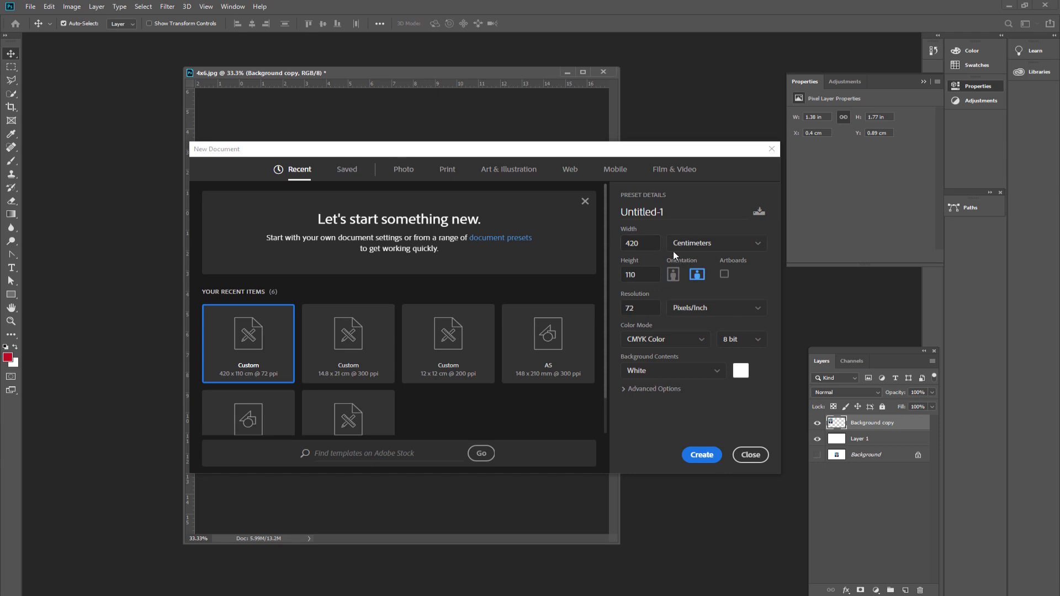
left_click(675, 245)
left_click(667, 252)
double_click(635, 243)
type("15")
double_click(646, 276)
type("10")
left_click(653, 341)
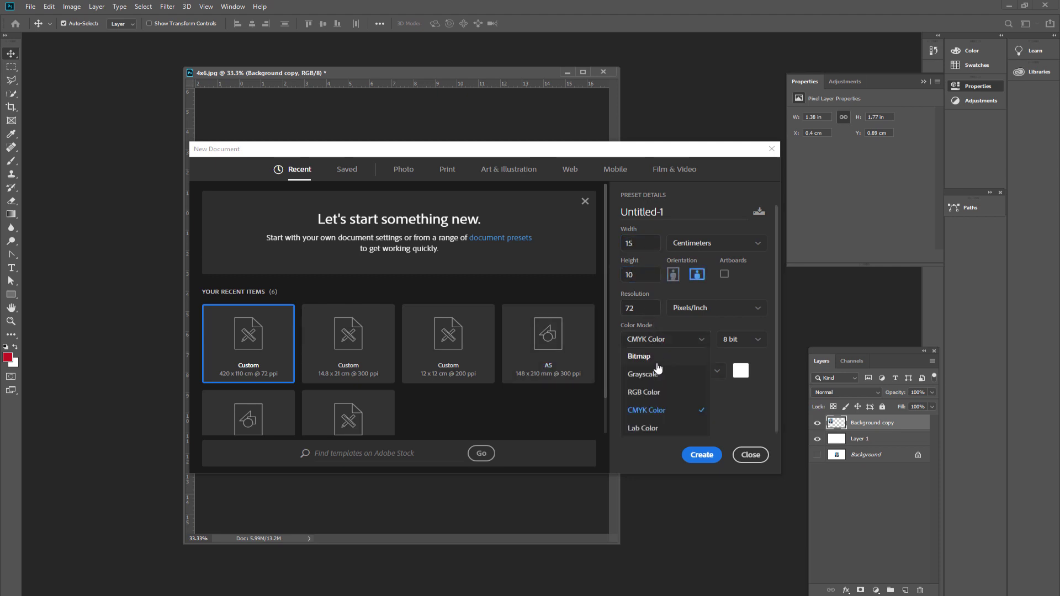
left_click(644, 392)
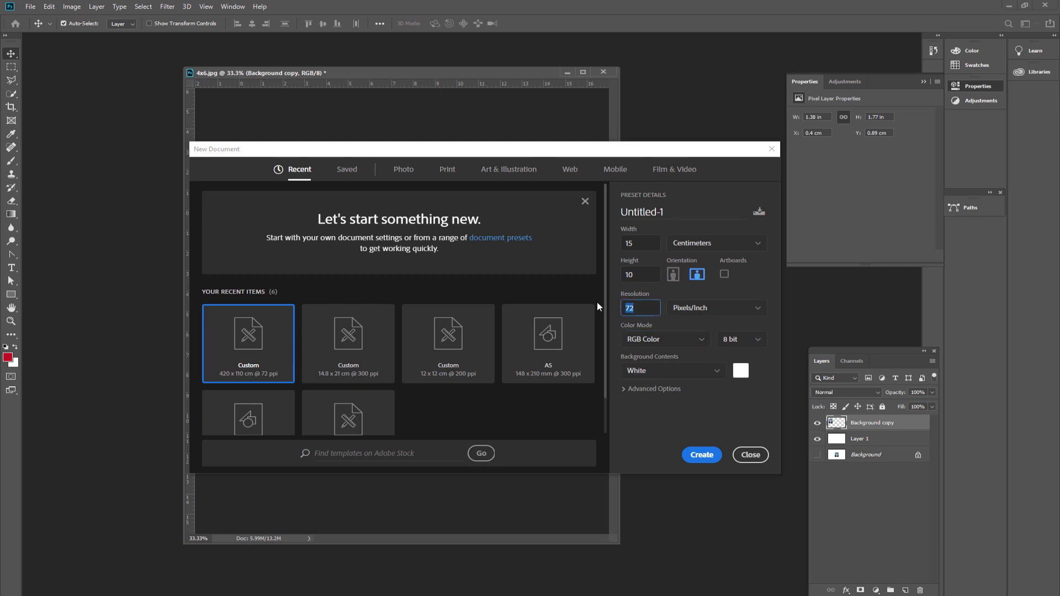
type("300")
Create the 15 × 10 cm Untitled-1 document, float it, and drag the portrait into it.
left_click(702, 456)
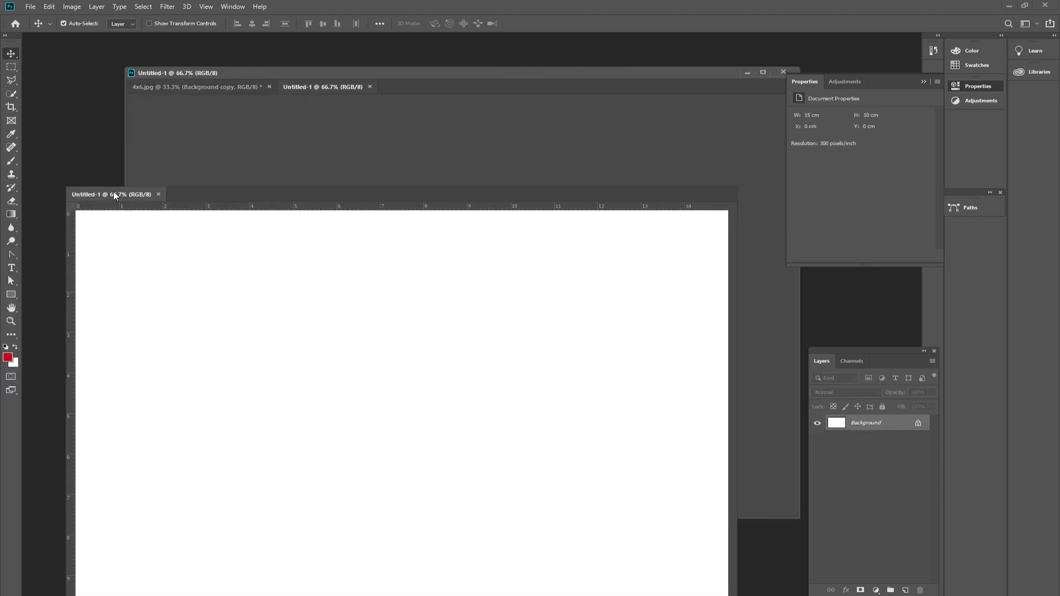
left_click_drag(324, 89, 110, 185)
left_click(236, 77)
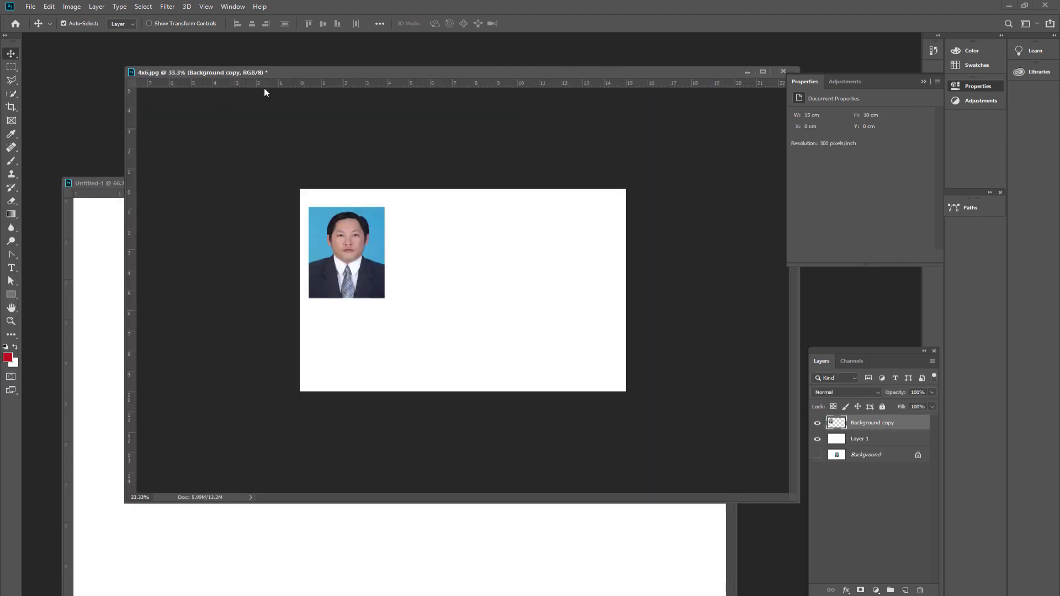
mouse_move(347, 254)
left_mouse_down()
mouse_move(101, 329)
mouse_move(139, 310)
left_mouse_up()
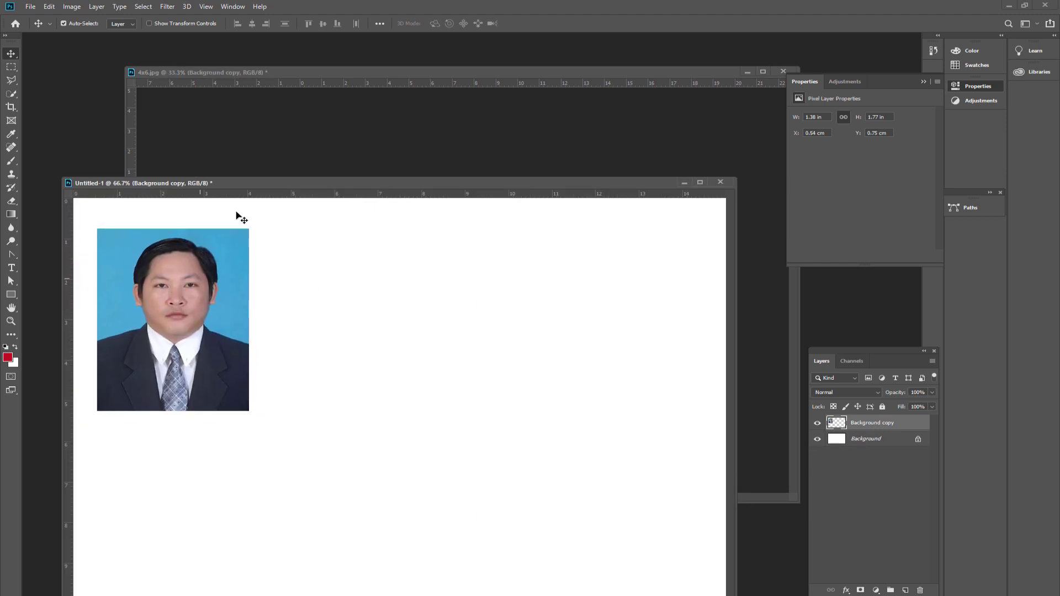
Close Untitled-1 without saving and shift the 4x6.jpg window slightly left.
left_click(287, 73)
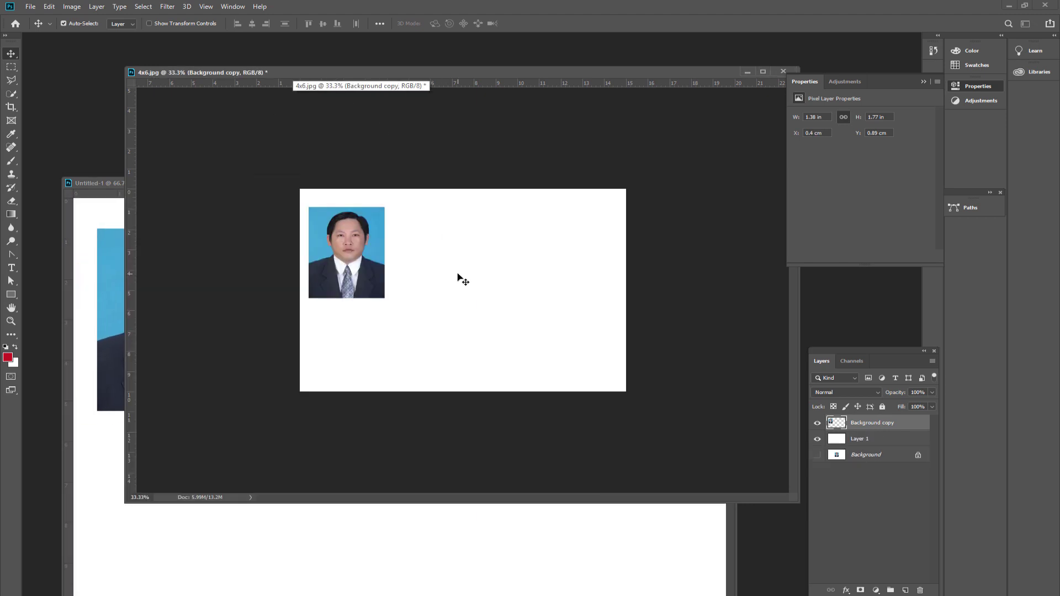
left_click(91, 184)
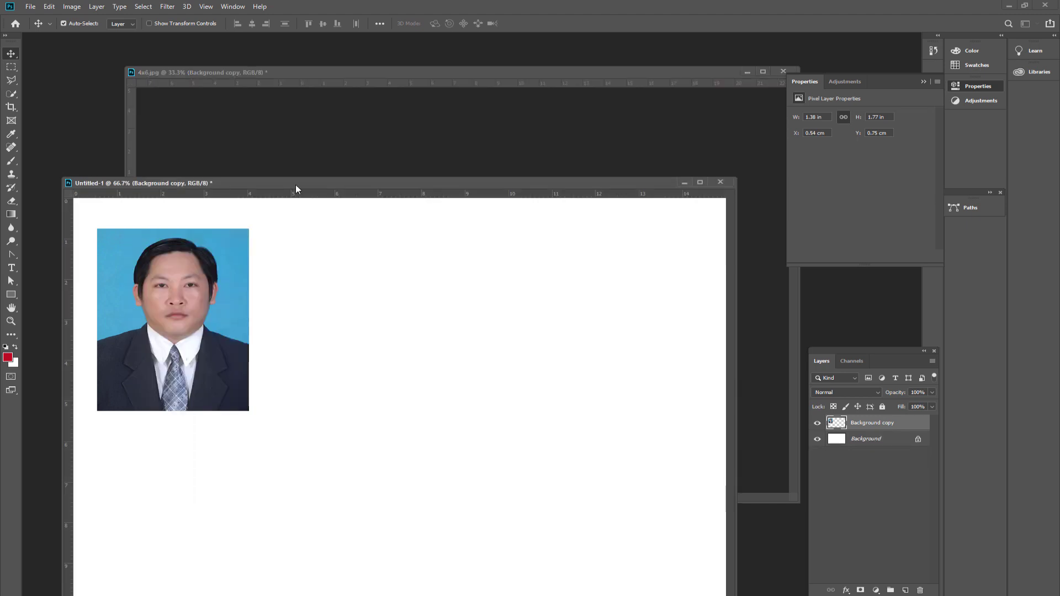
left_click(721, 183)
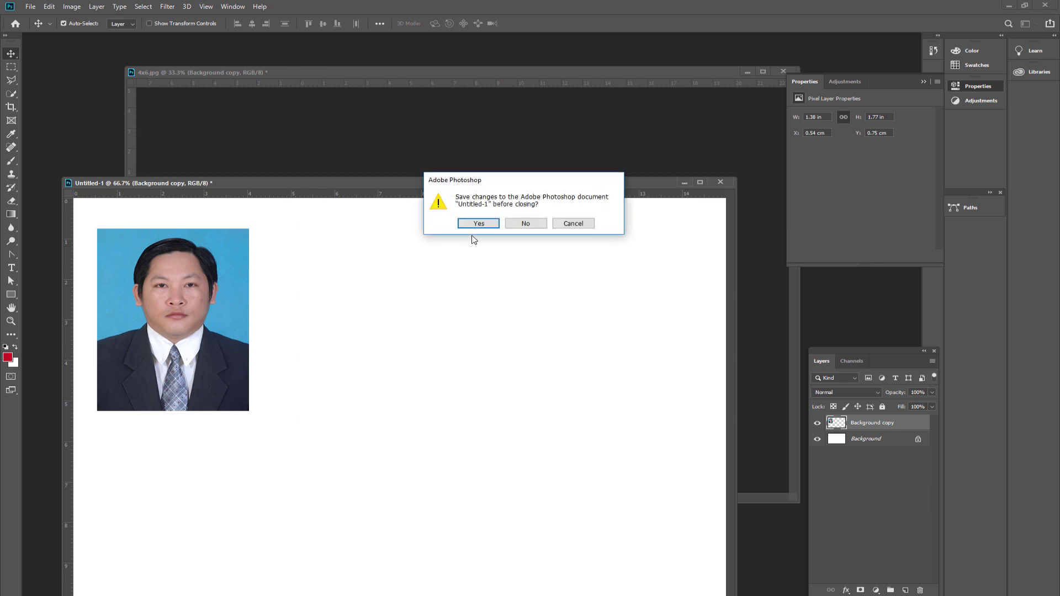
left_click(528, 223)
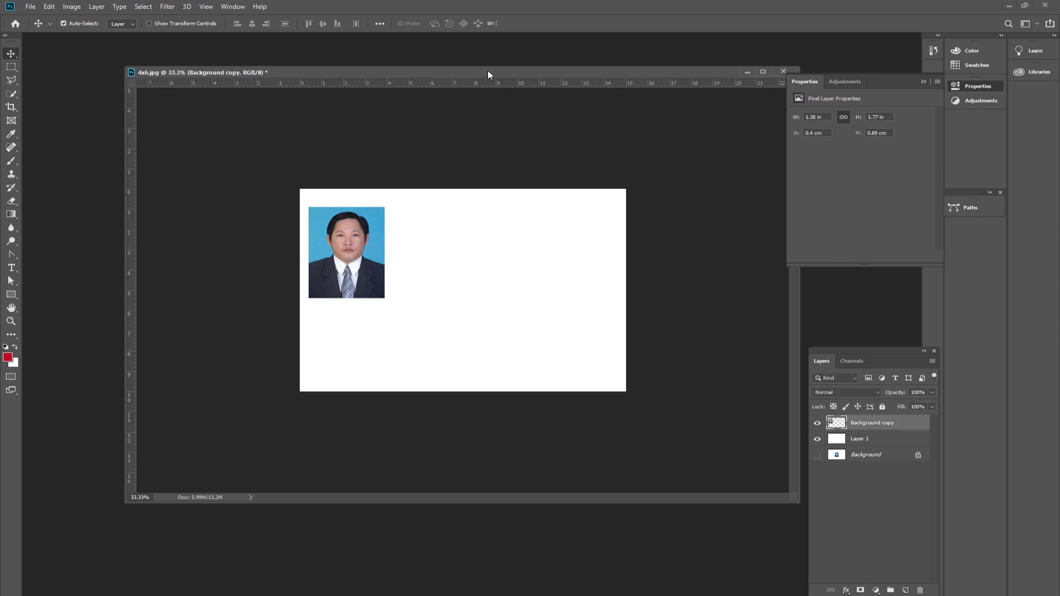
left_click_drag(488, 71, 466, 78)
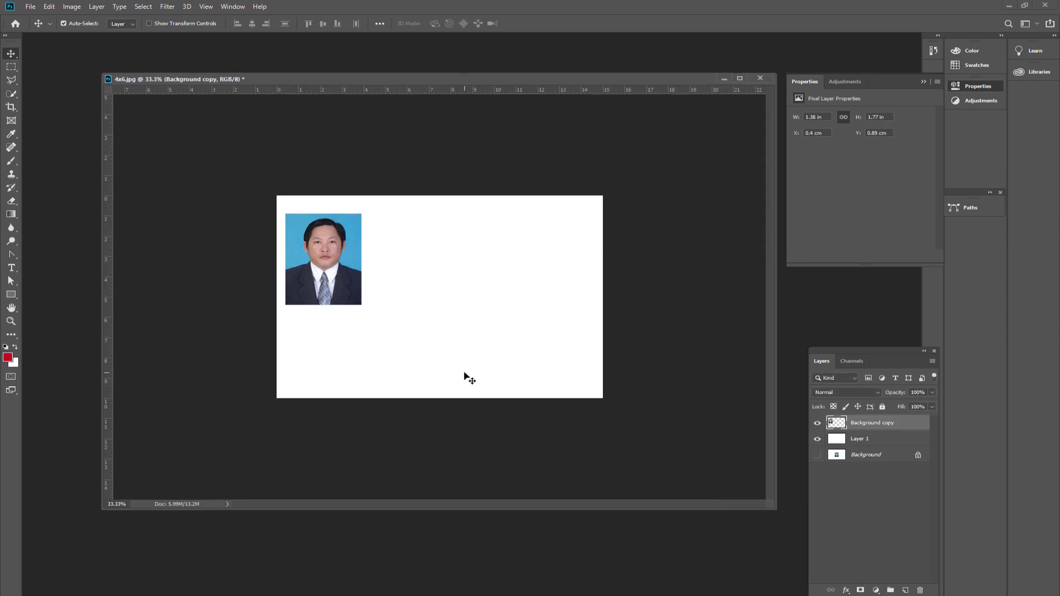
Briefly try the 3.5 × 4.5 cm crop, revert to Move, and review new-document width and height.
left_click(10, 108)
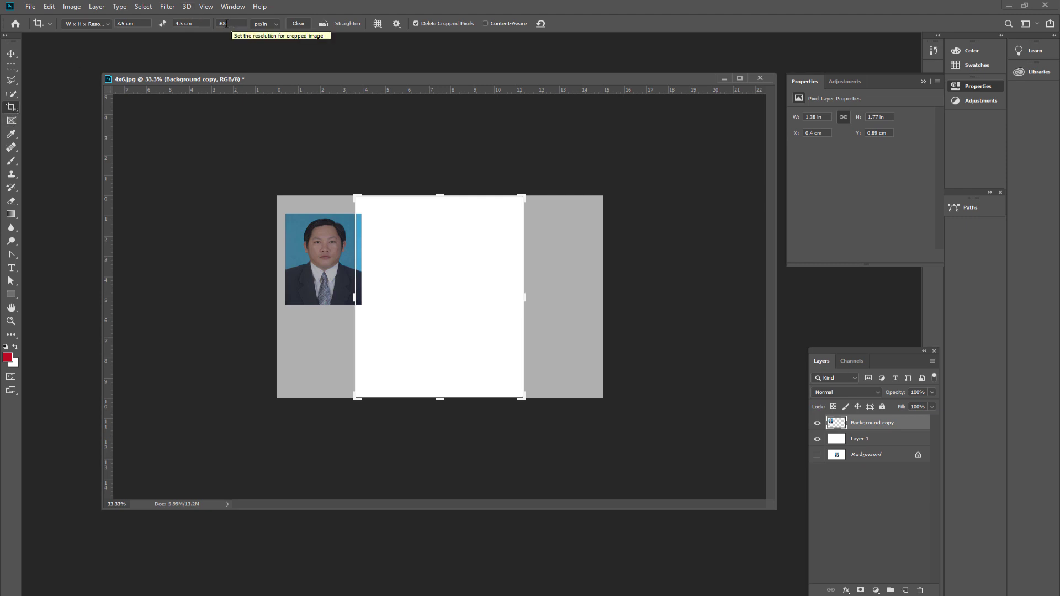
left_click(11, 53)
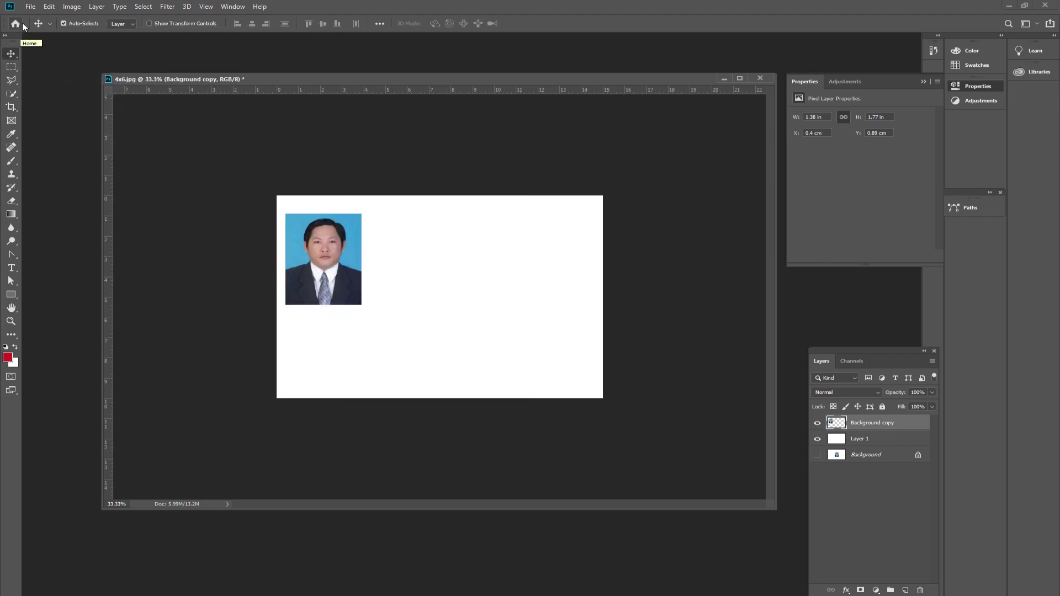
left_click(31, 6)
left_click(144, 111)
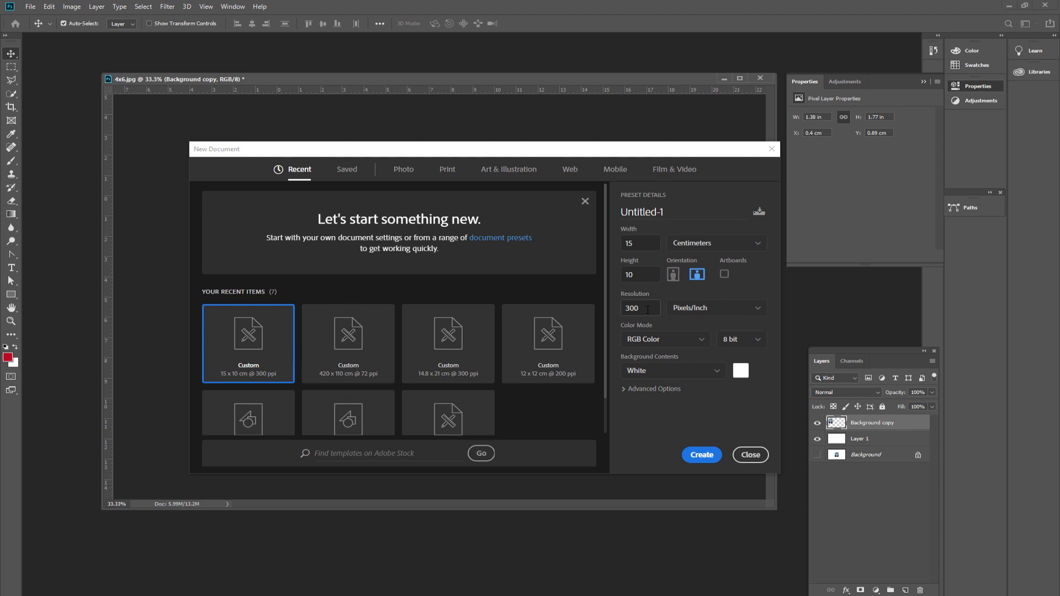
left_click(648, 309)
left_click(640, 243)
left_click(638, 276)
Check the 300 ppi resolution, reposition the New Document dialog, and close it unused.
left_click(641, 311)
left_click(652, 311)
left_click_drag(502, 148, 479, 316)
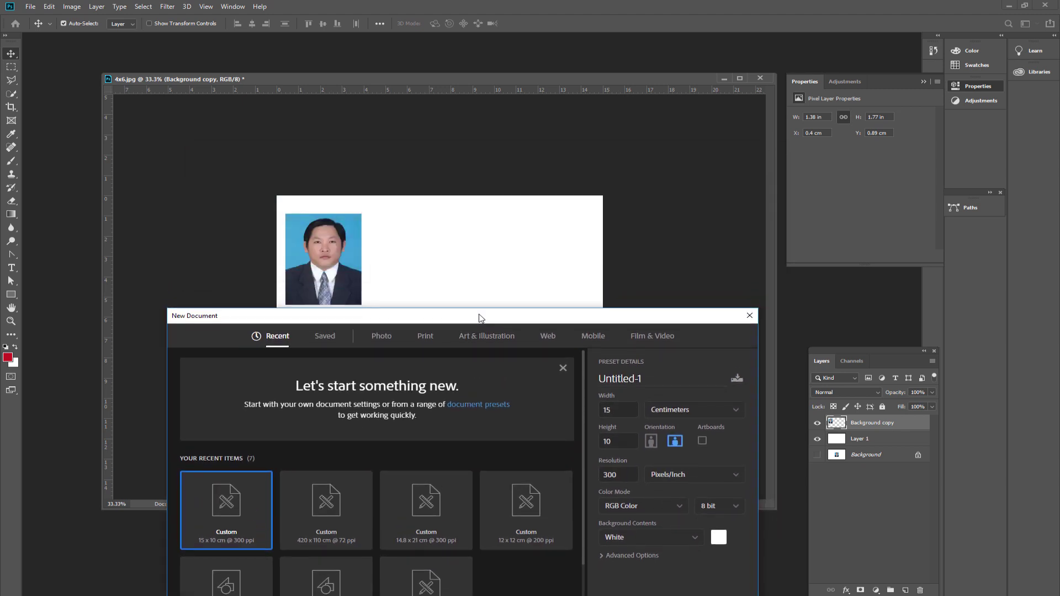
left_click_drag(479, 318, 457, 217)
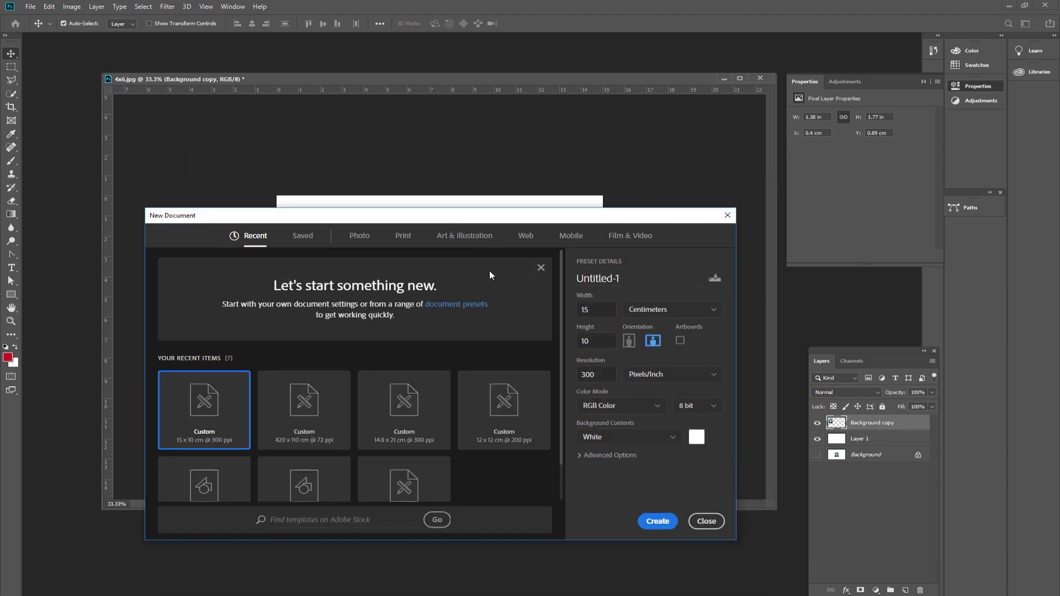
double_click(610, 374)
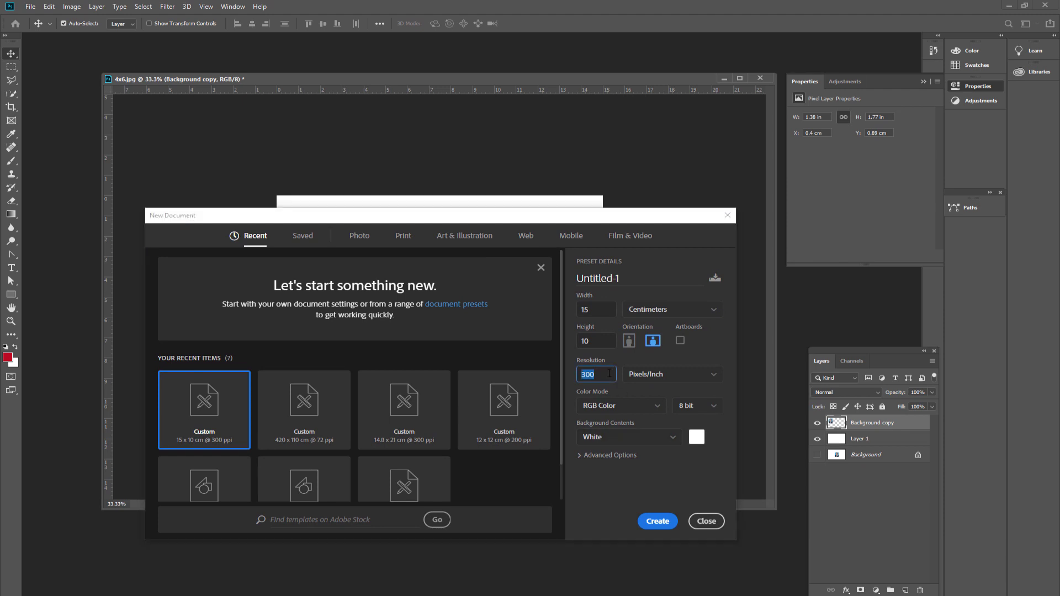
left_click(706, 527)
Confirm the canvas is still 15 × 10 cm, then drag the portrait slightly higher.
left_click(707, 527)
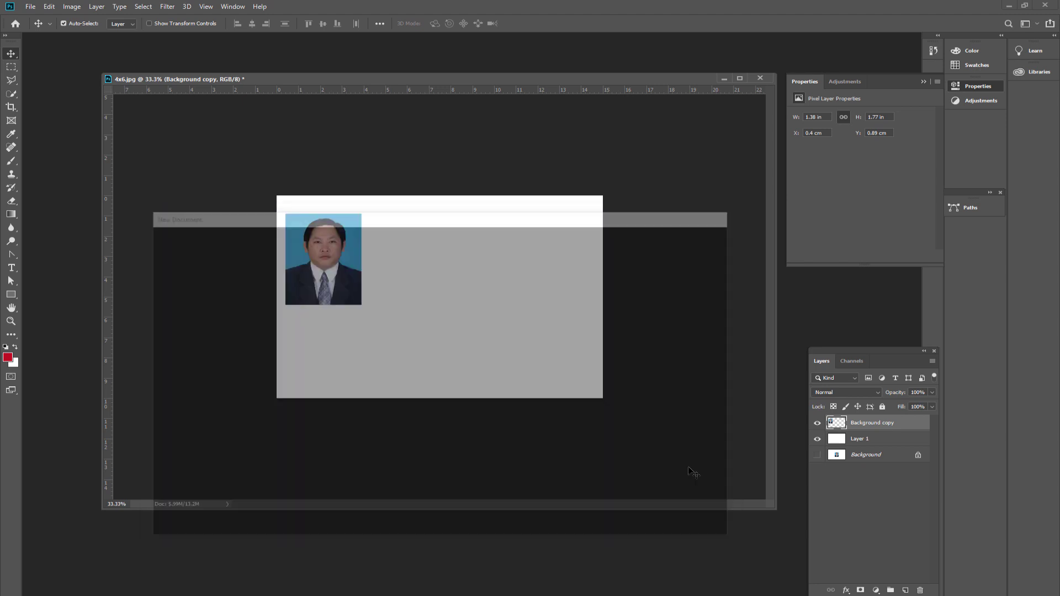
left_click_drag(395, 74, 378, 74)
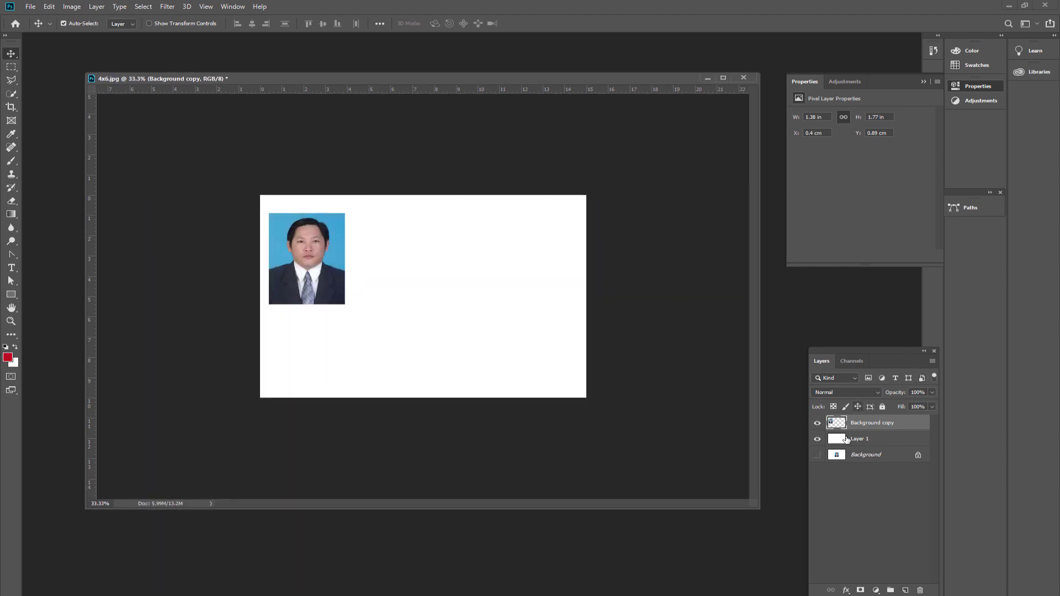
left_click(72, 6)
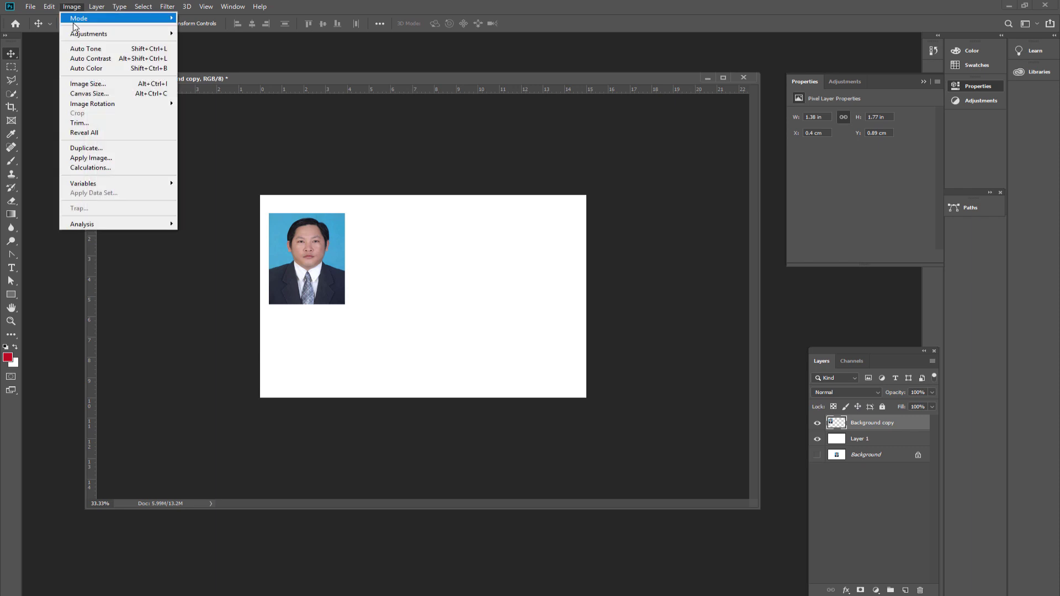
left_click(93, 94)
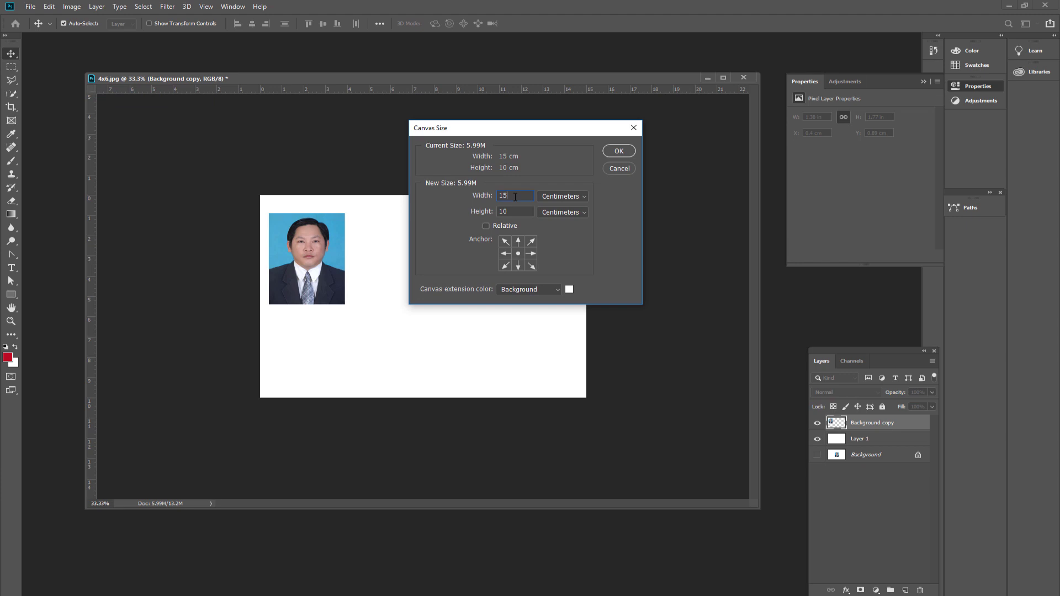
left_click(620, 171)
mouse_move(280, 277)
left_mouse_down()
mouse_move(350, 316)
mouse_move(304, 254)
left_mouse_up()
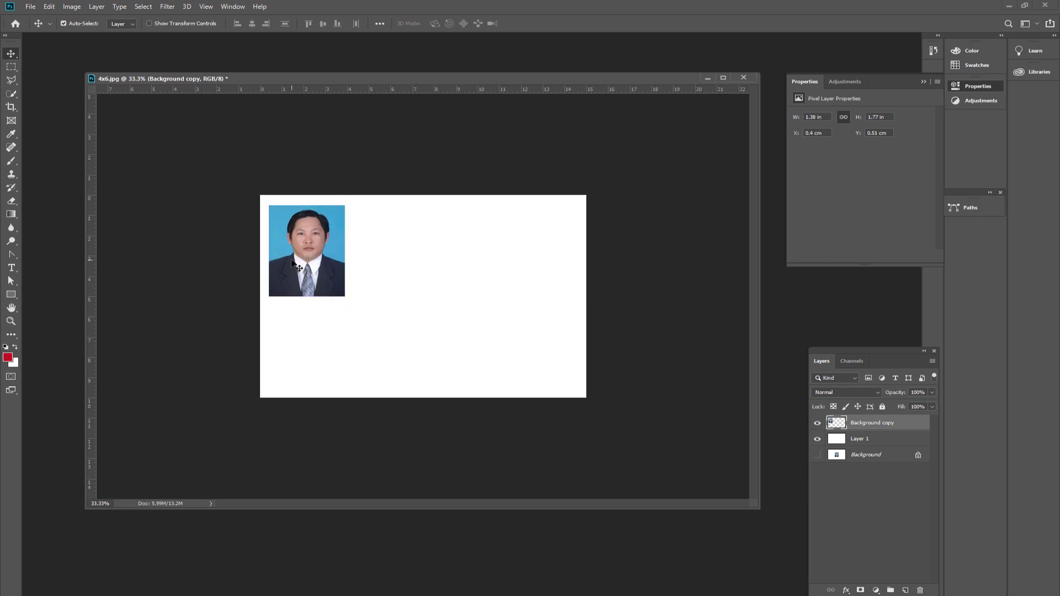
Place the portrait 0.33 cm from the left and 0.71 cm from the top, nudging right with arrows.
key("ctrl+plus")
key("ctrl+plus")
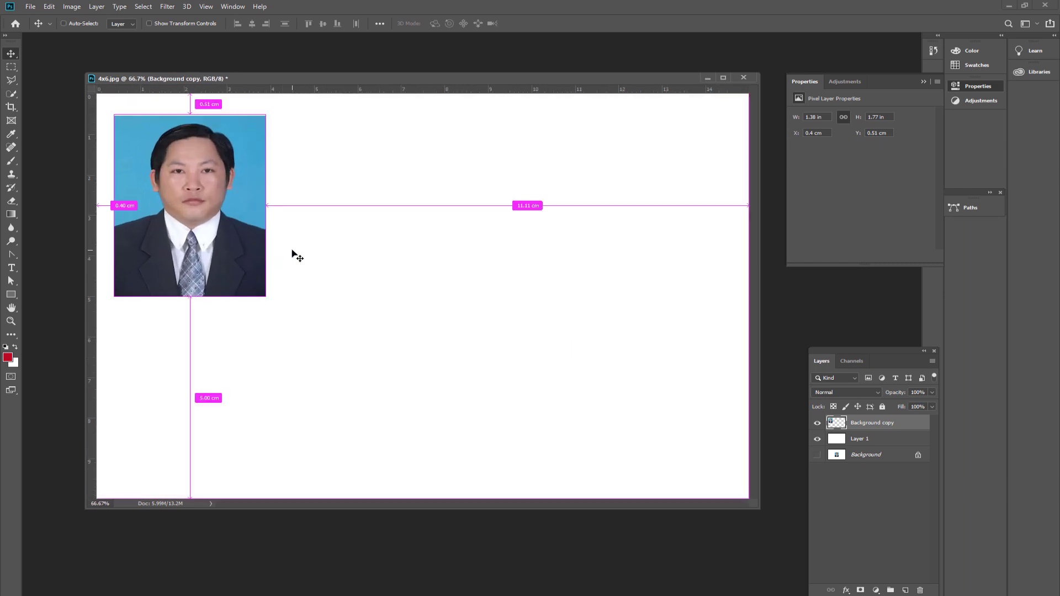
key("ctrl+minus")
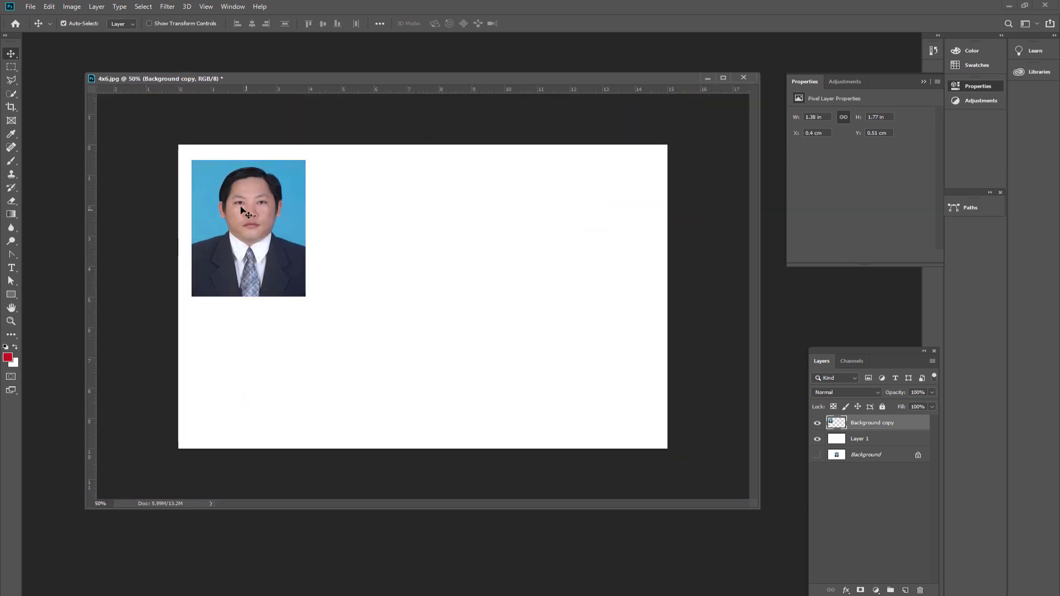
mouse_move(241, 229)
left_mouse_down()
mouse_move(253, 240)
mouse_move(233, 211)
left_mouse_up()
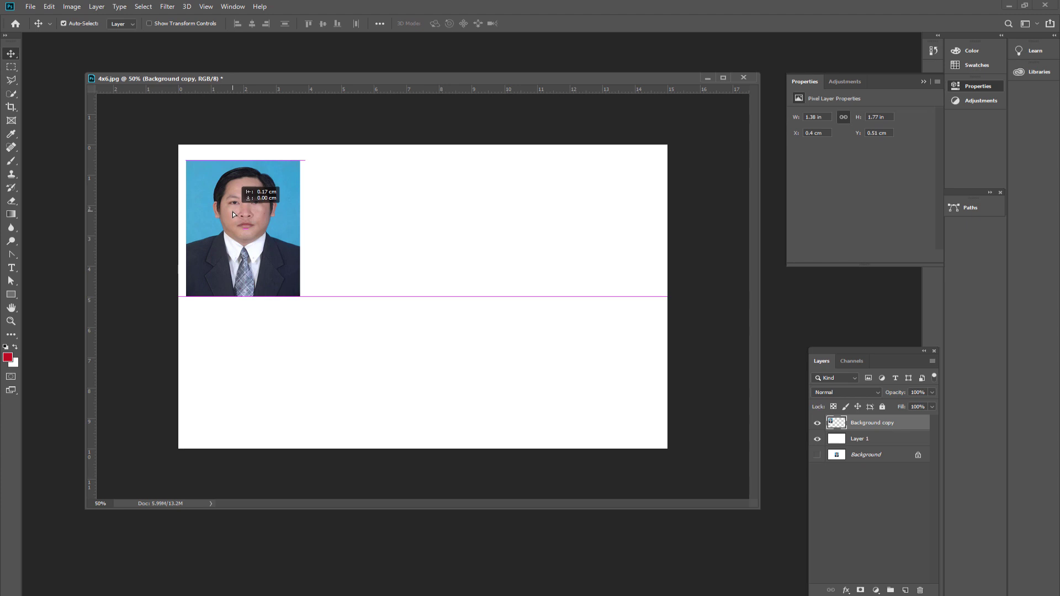
left_click_drag(233, 212, 233, 212)
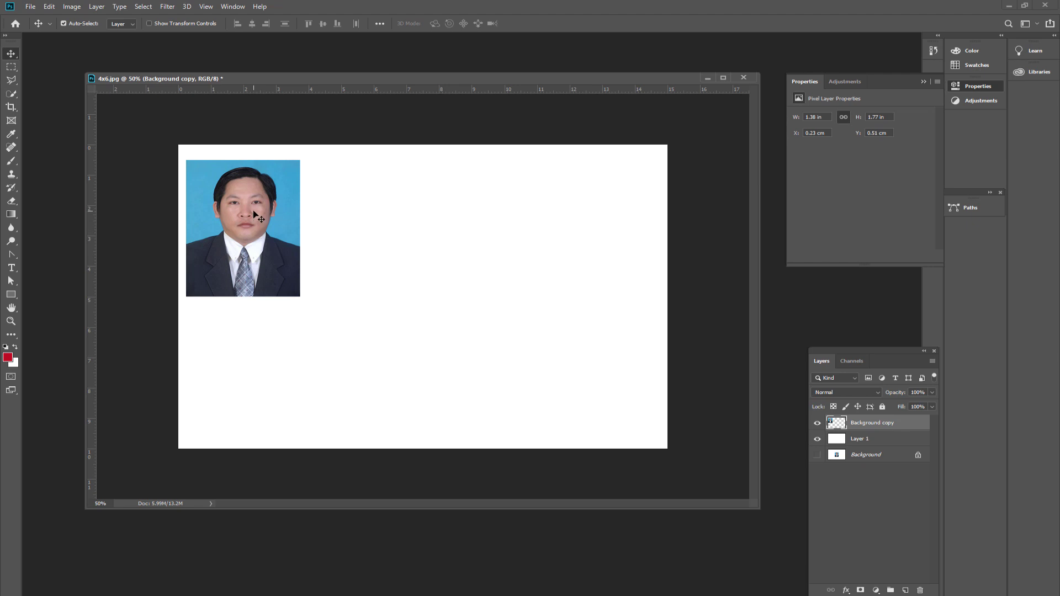
left_click_drag(253, 211, 253, 204)
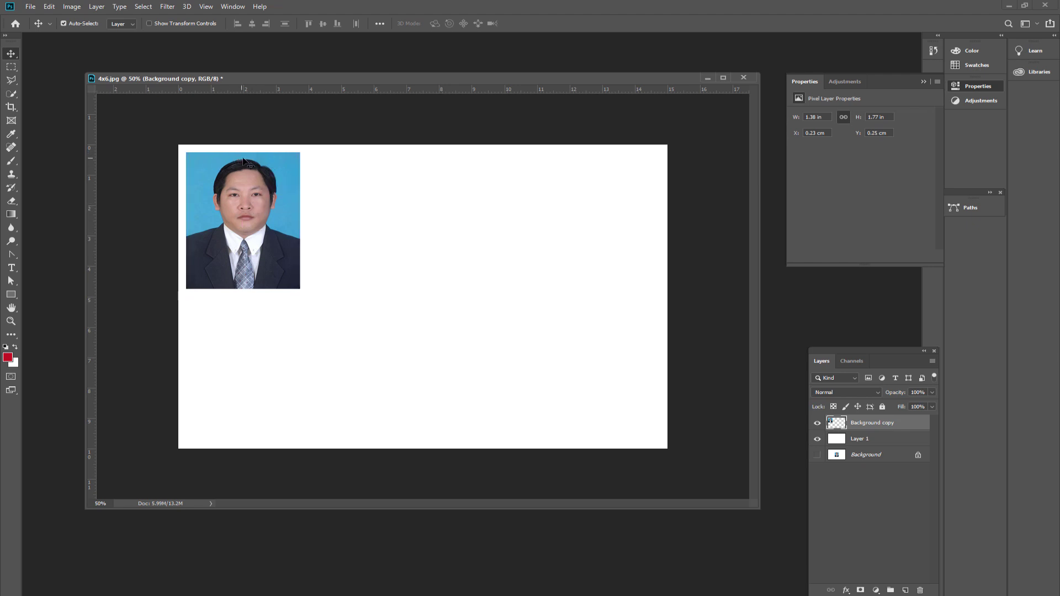
left_click_drag(237, 200, 236, 213)
key("Right")
key("Right")
key("Right")
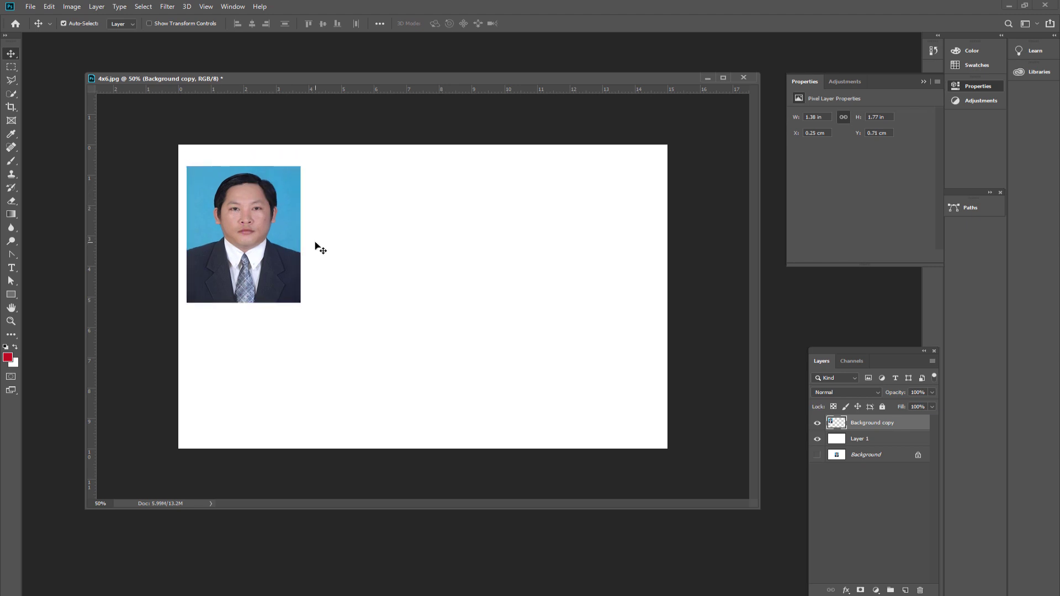
key("Right")
key("Right")
key("Right")
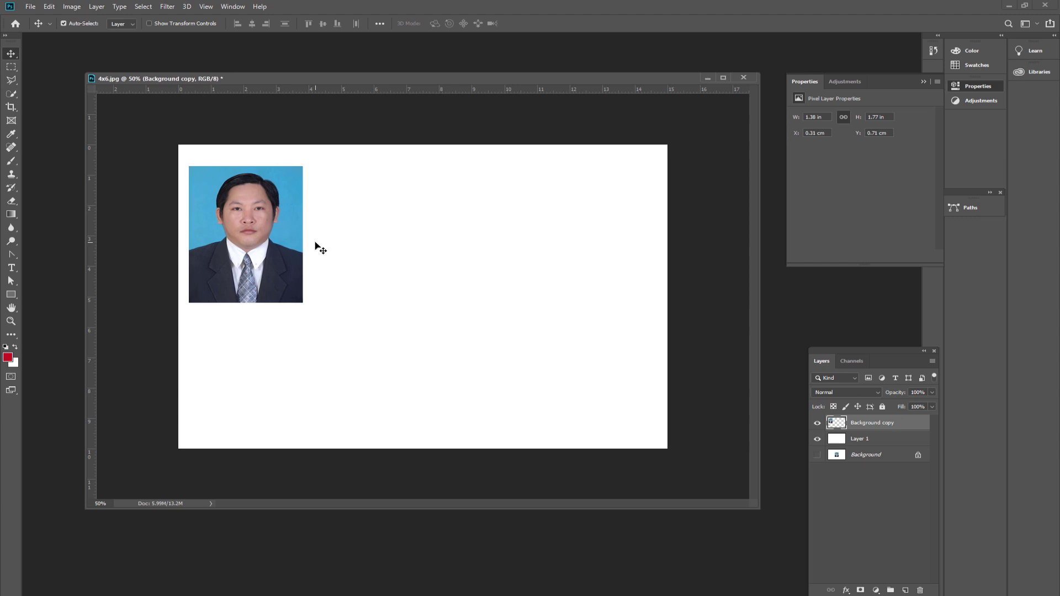
key("Right")
key("Right")
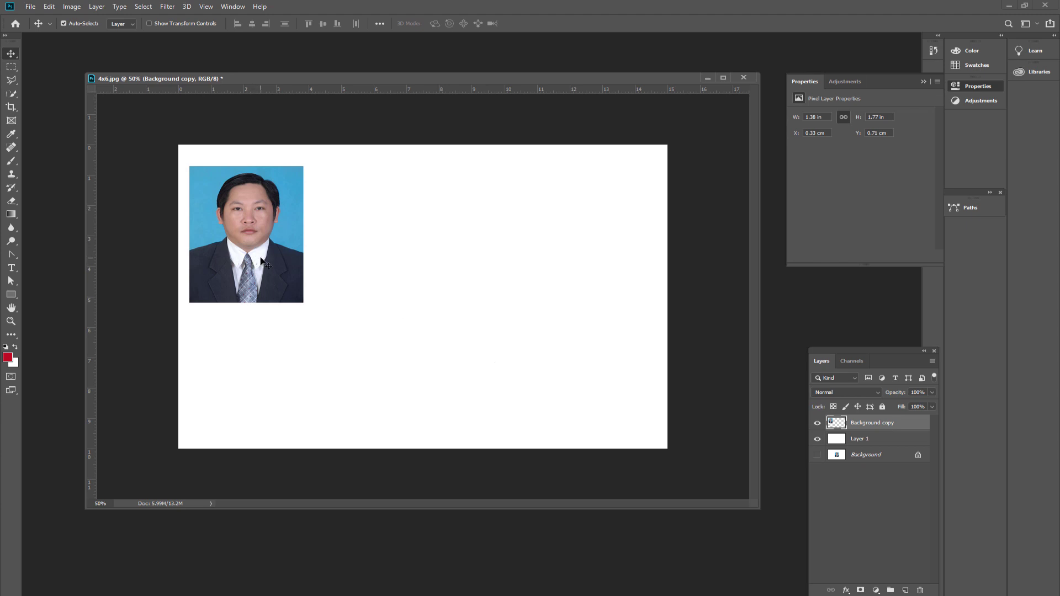
Alt-drag a duplicate portrait, Background copy 2, flush right of the first at 3.85 cm across, 0.71 cm down.
key("ctrl")
key("ctrl+t")
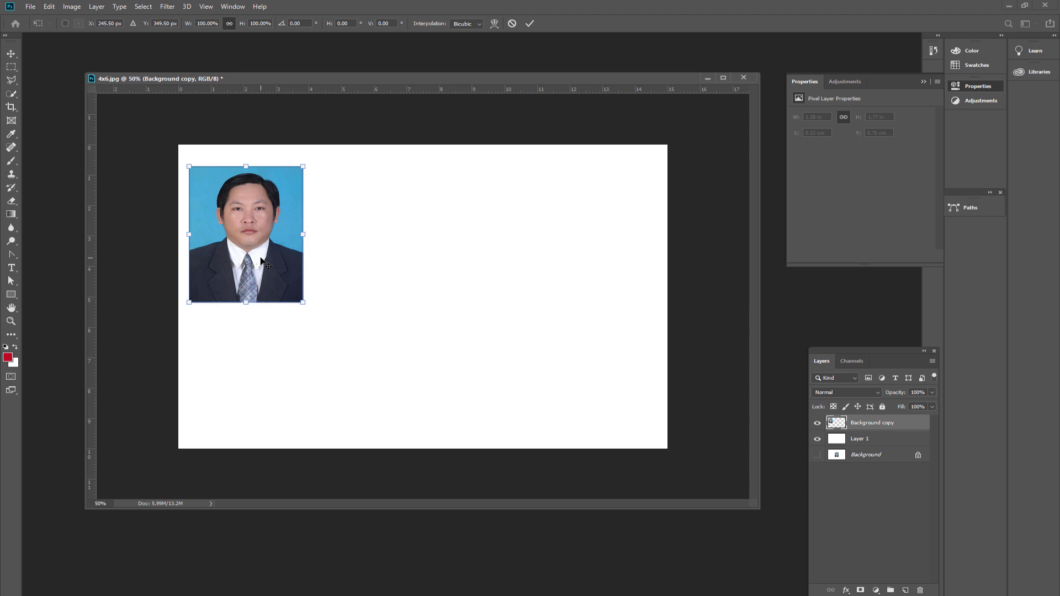
mouse_move(266, 269)
left_mouse_down()
mouse_move(407, 272)
mouse_move(393, 266)
left_mouse_up()
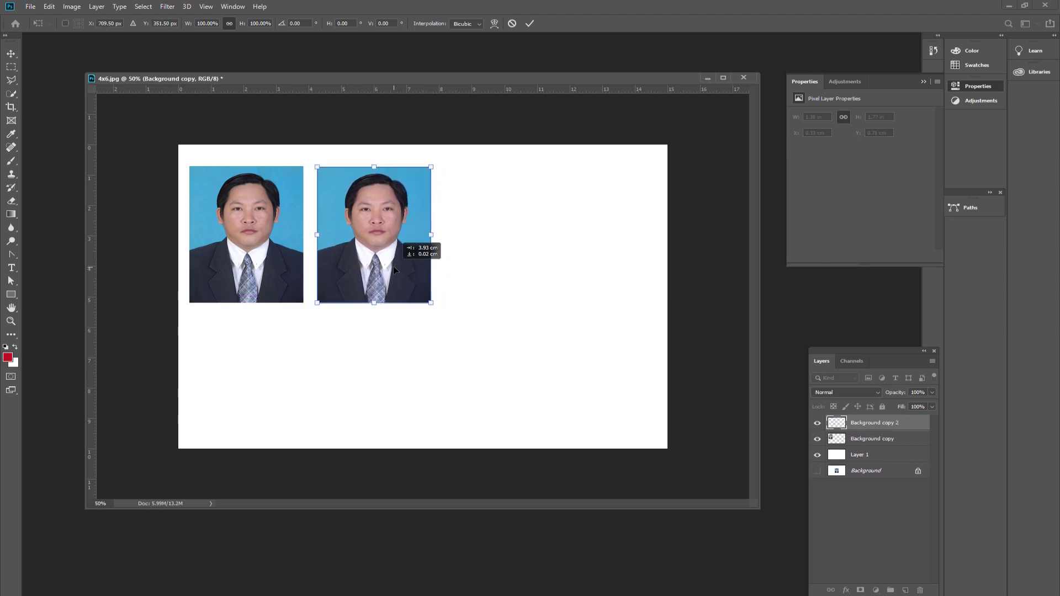
left_click_drag(393, 267, 387, 266)
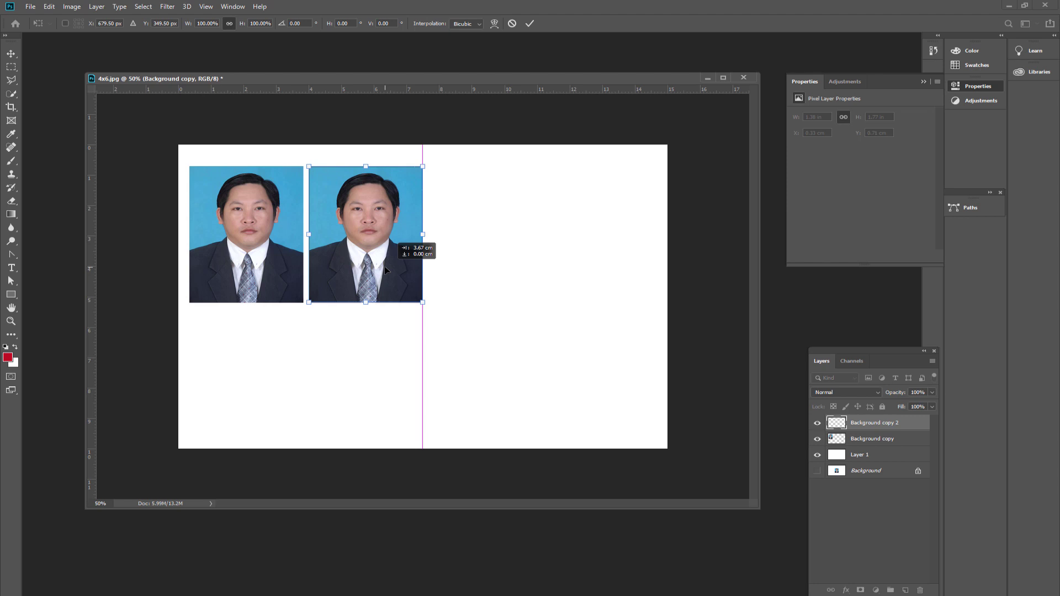
left_click_drag(384, 266, 384, 266)
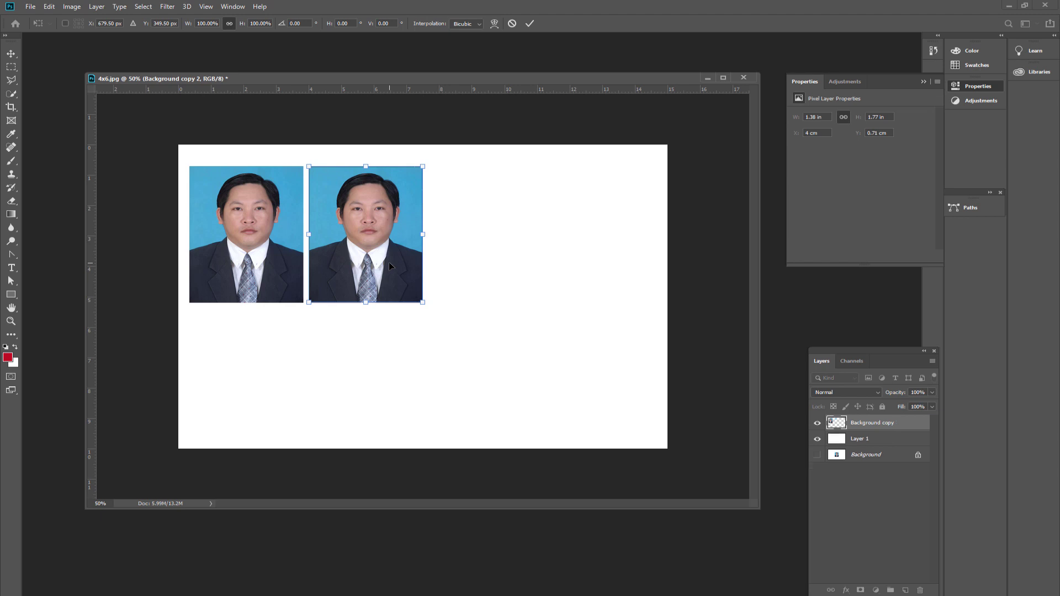
key("Left")
key("Left")
key("Left")
key("Left")
key("Left")
key("Left")
key("Left")
key("Left")
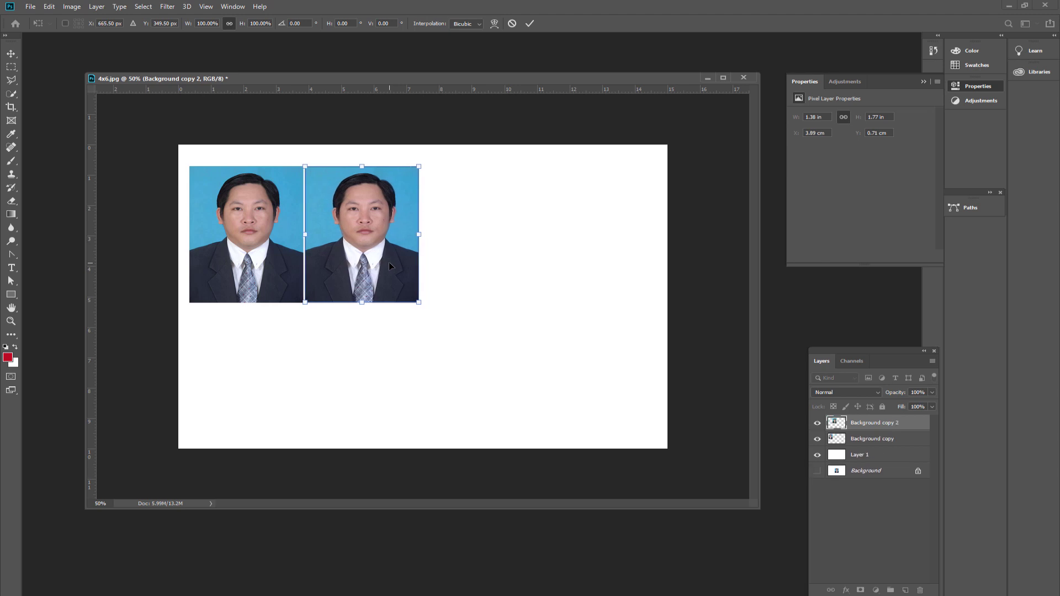
key("Left")
key("Left")
key("Left")
key("Left")
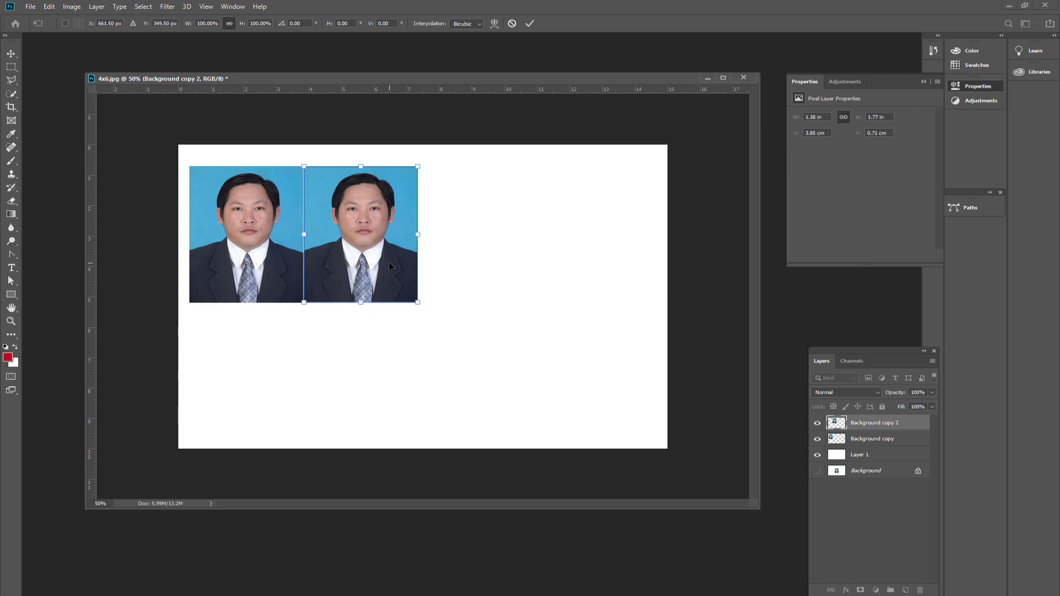
key("Return")
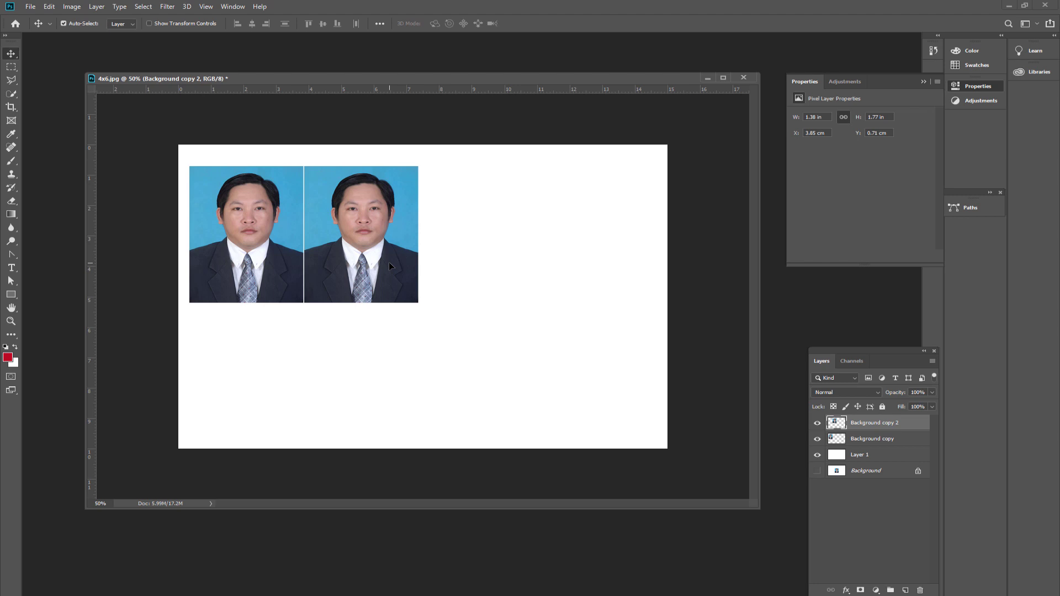
Repeat the duplicate-and-move twice to add Background copy 3 and 4 across the top row.
key("ctrl")
key("ctrl+alt+shift+t")
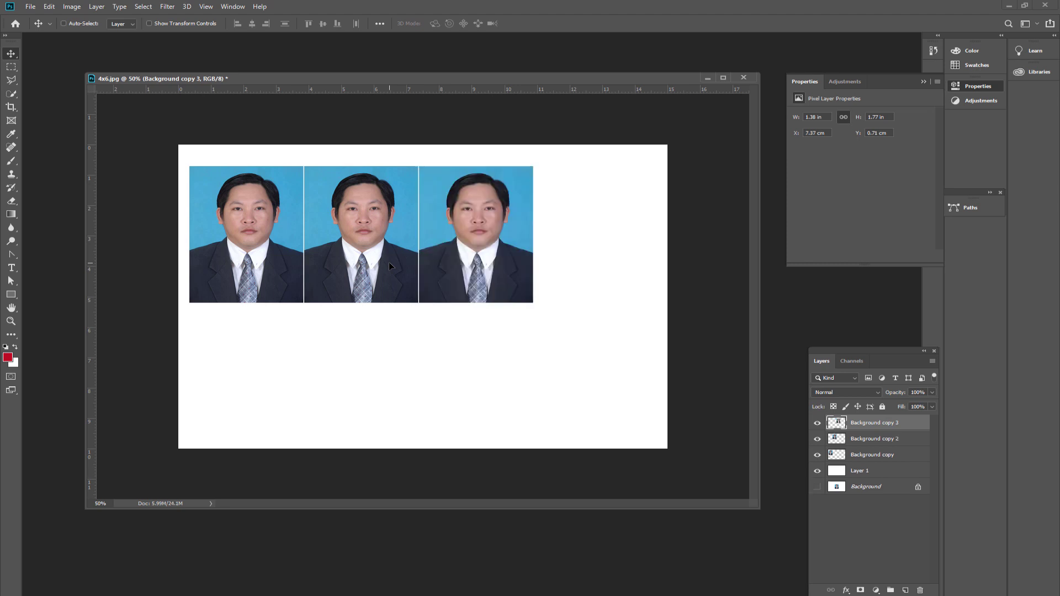
key("ctrl+alt+shift+t")
key("ctrl")
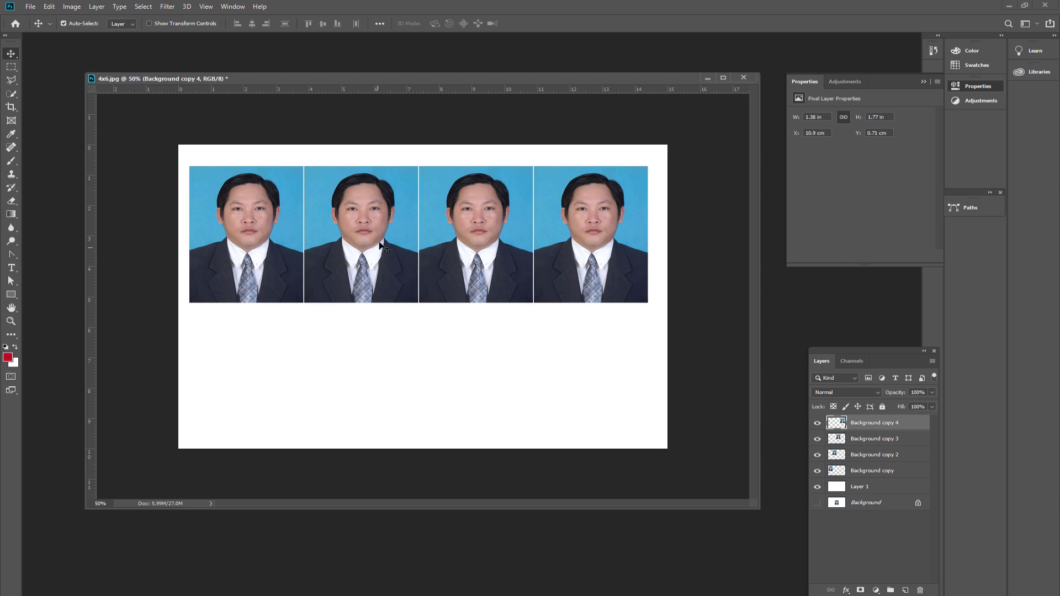
mouse_move(653, 333)
left_mouse_down()
mouse_move(440, 277)
mouse_move(398, 253)
left_mouse_up()
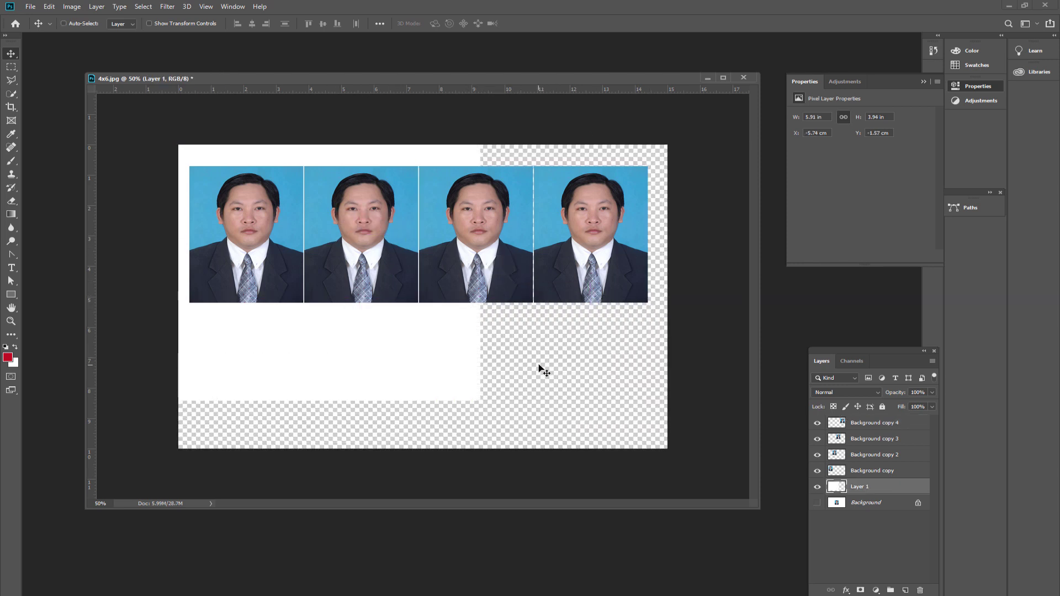
Undo the accidental white-layer move and lock Layer 1 against edits.
key("ctrl+z")
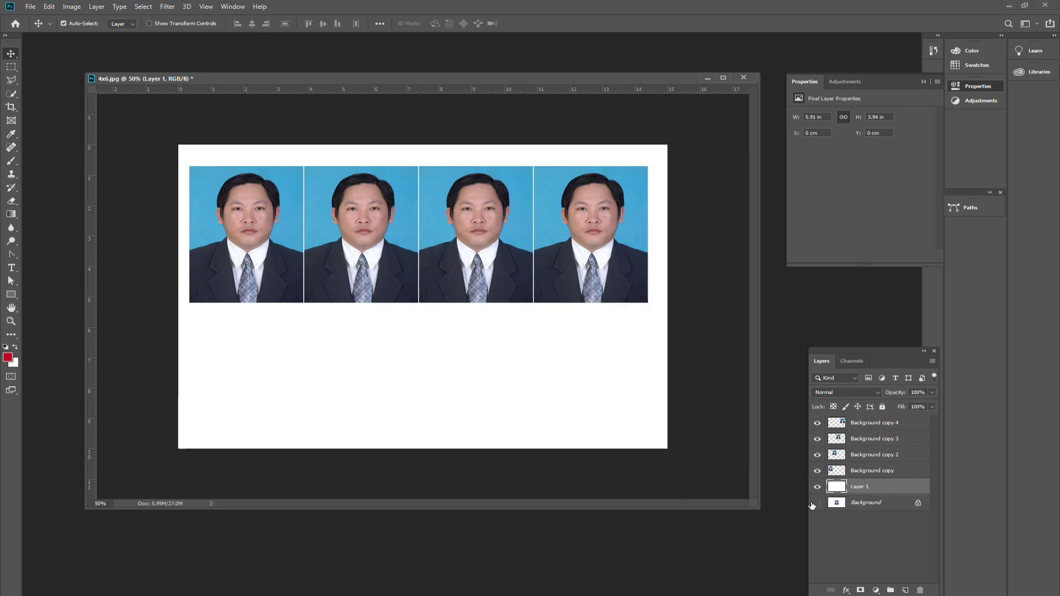
left_click(872, 472)
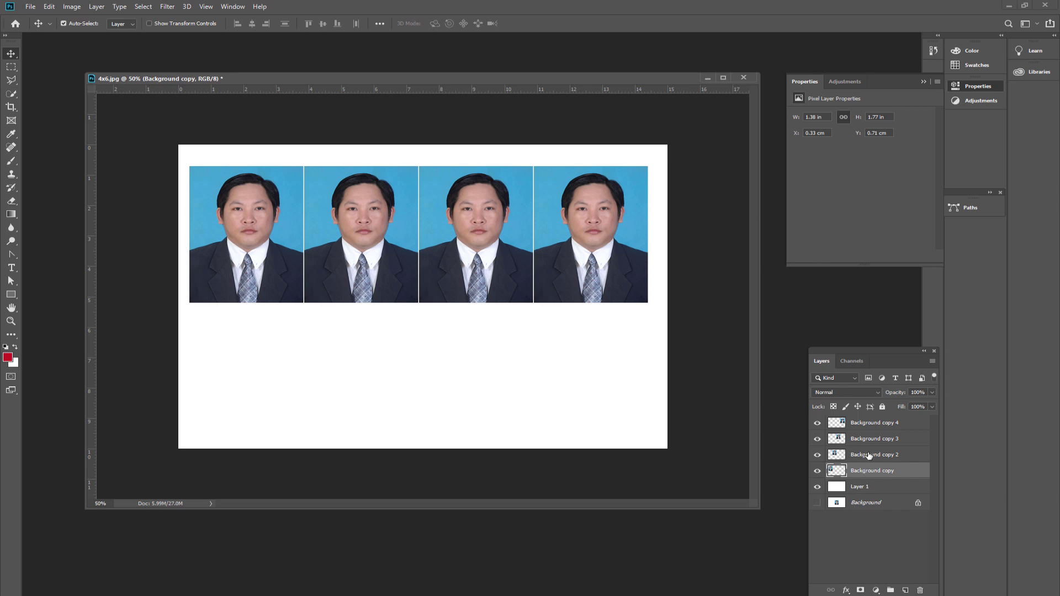
left_click(874, 424)
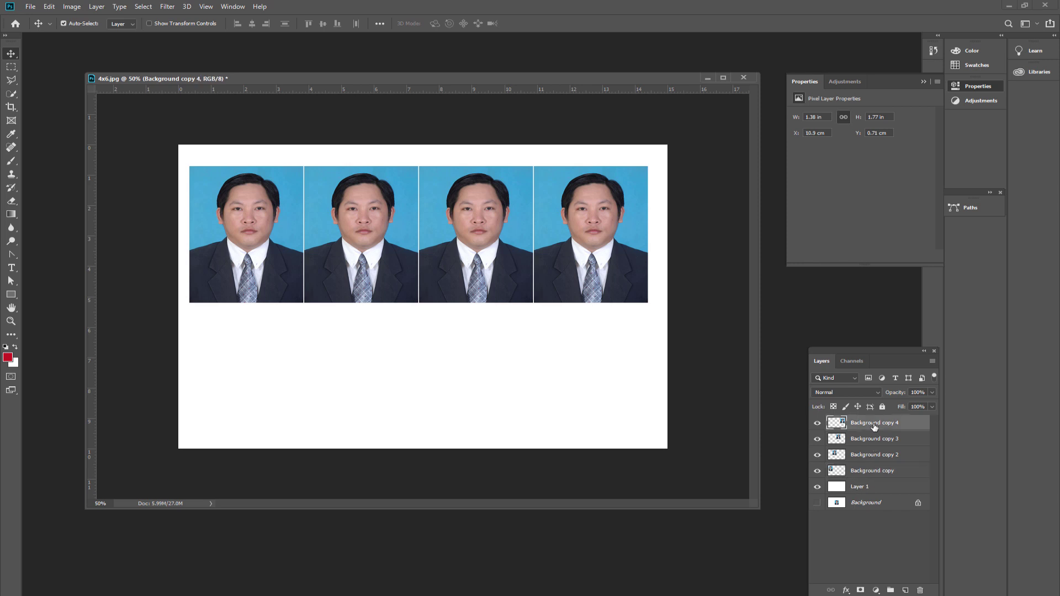
left_click(879, 471, "shift")
left_click(885, 472)
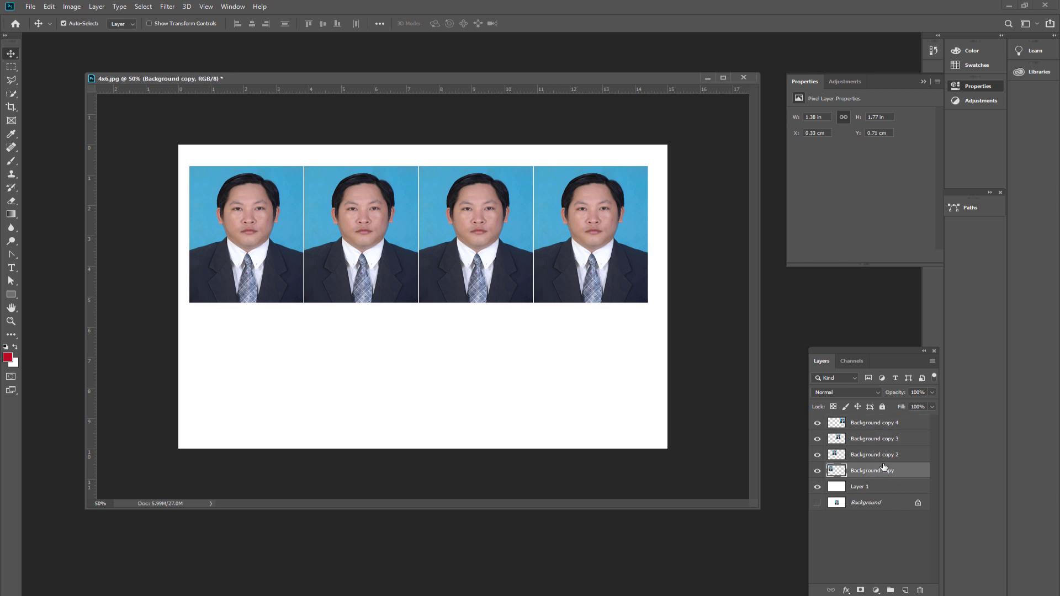
left_click(879, 424, "shift")
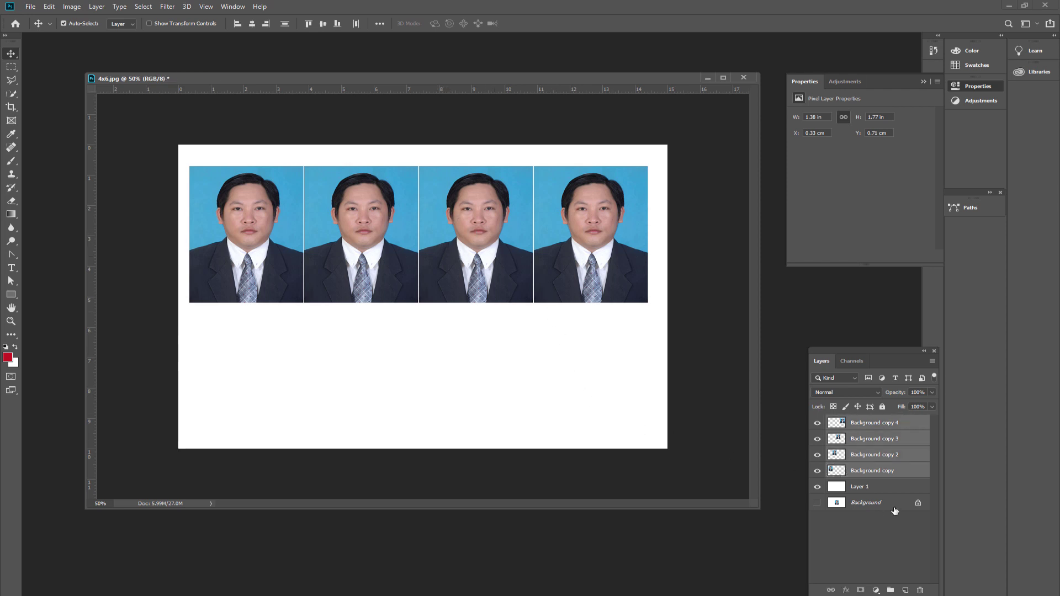
left_click(884, 490)
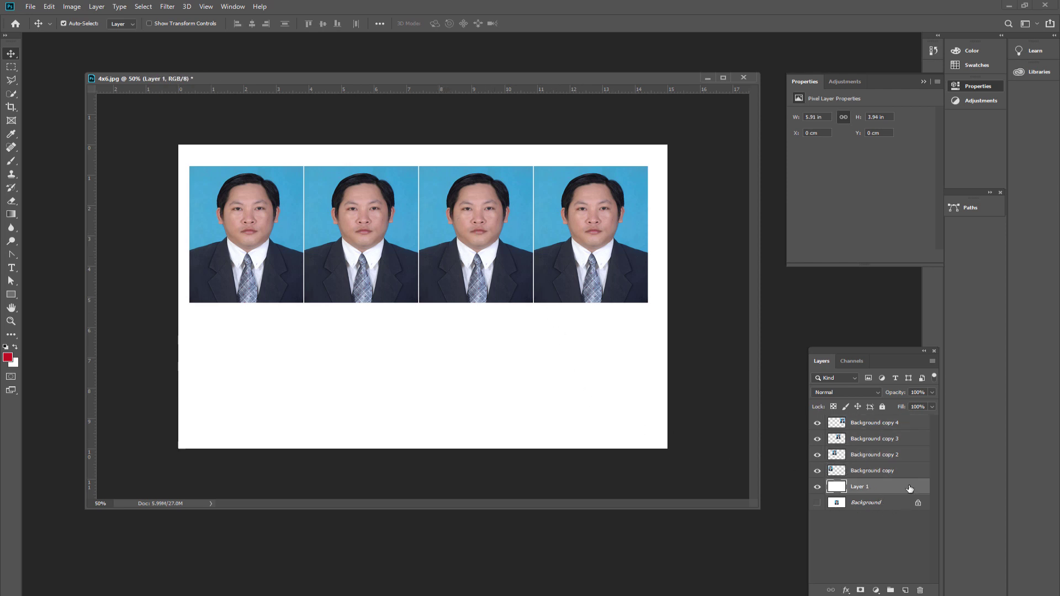
left_click(884, 407)
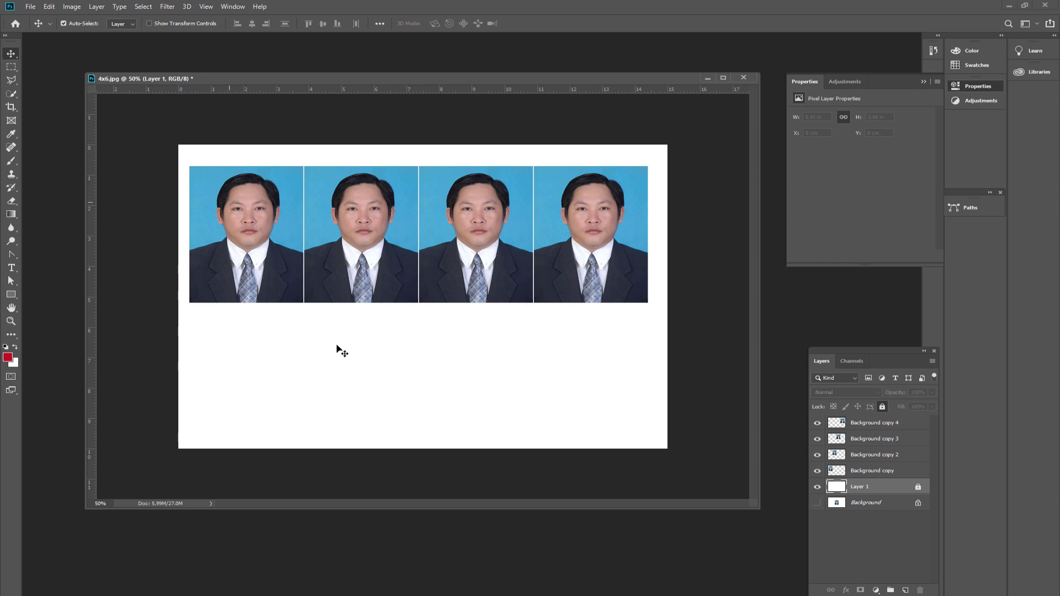
Marquee-select the four top-row photos and Shift-select their Background copy layers.
left_click_drag(629, 360, 268, 172)
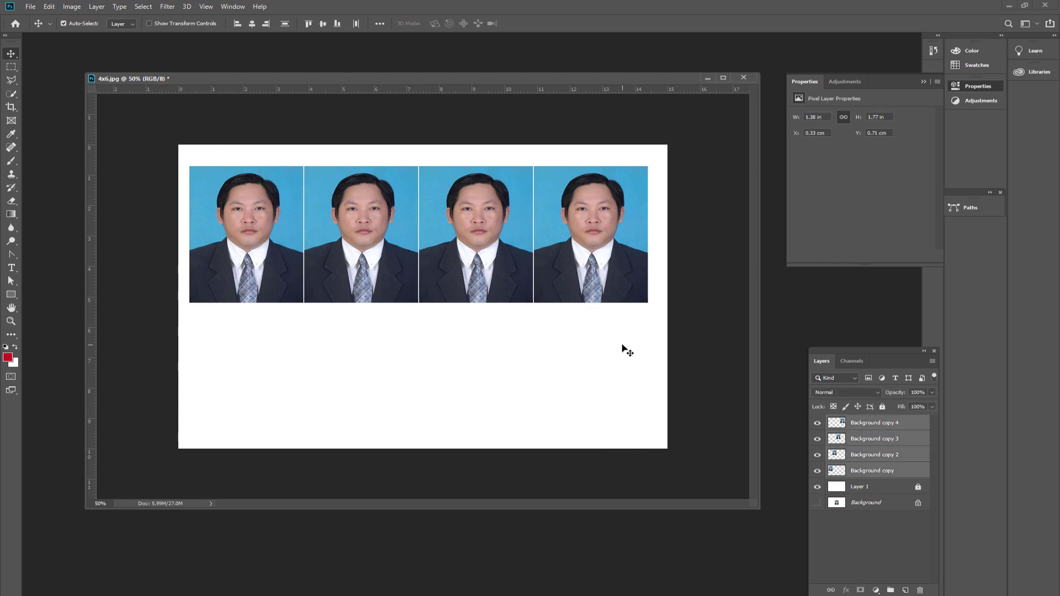
left_click_drag(627, 351, 245, 172)
left_click(63, 24)
left_click_drag(648, 353, 219, 147)
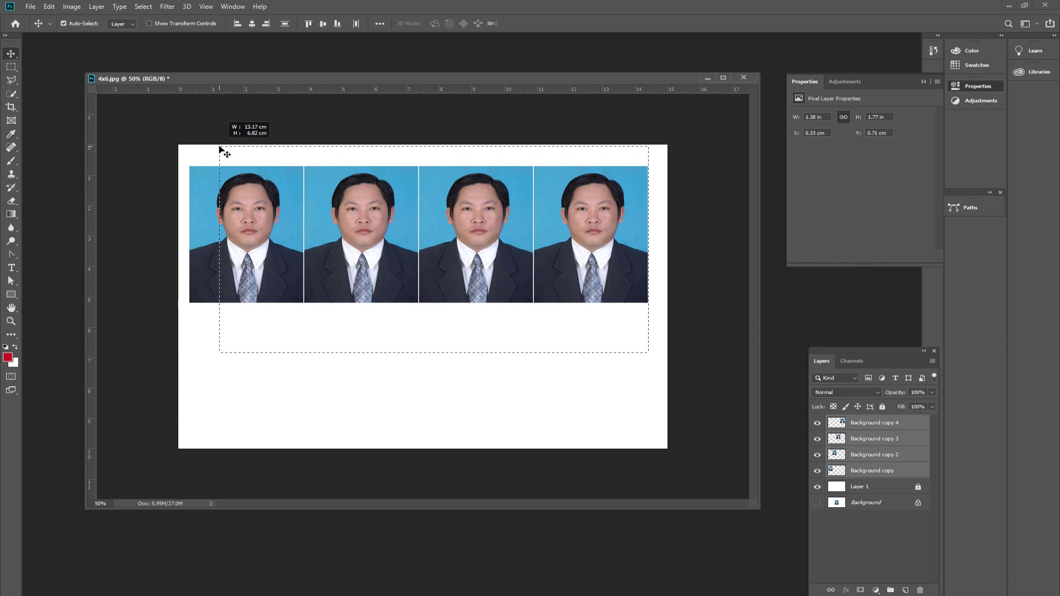
left_click(863, 539)
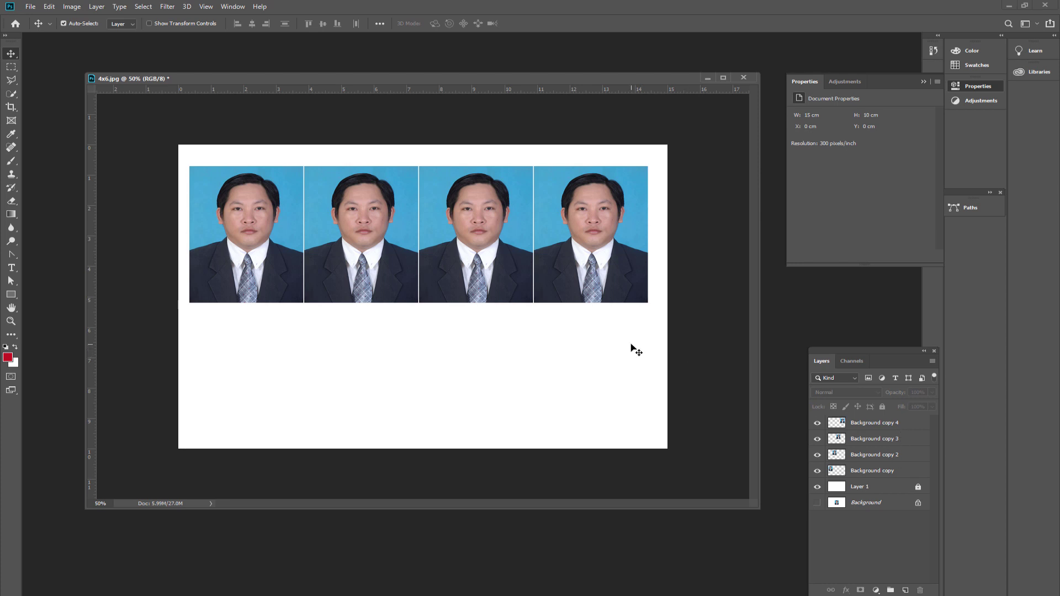
left_click_drag(636, 350, 235, 176)
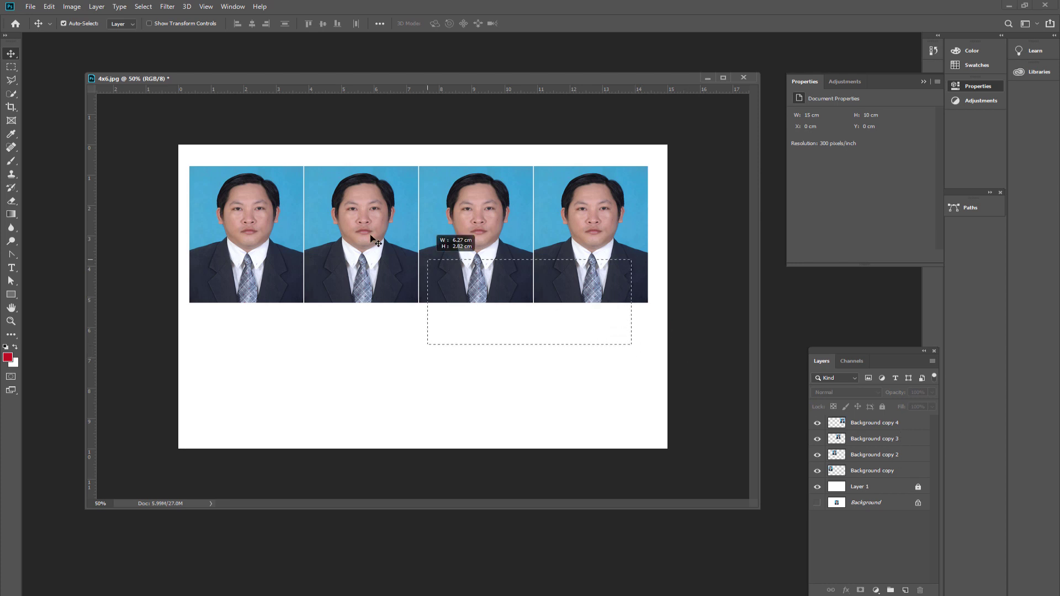
left_click(878, 470)
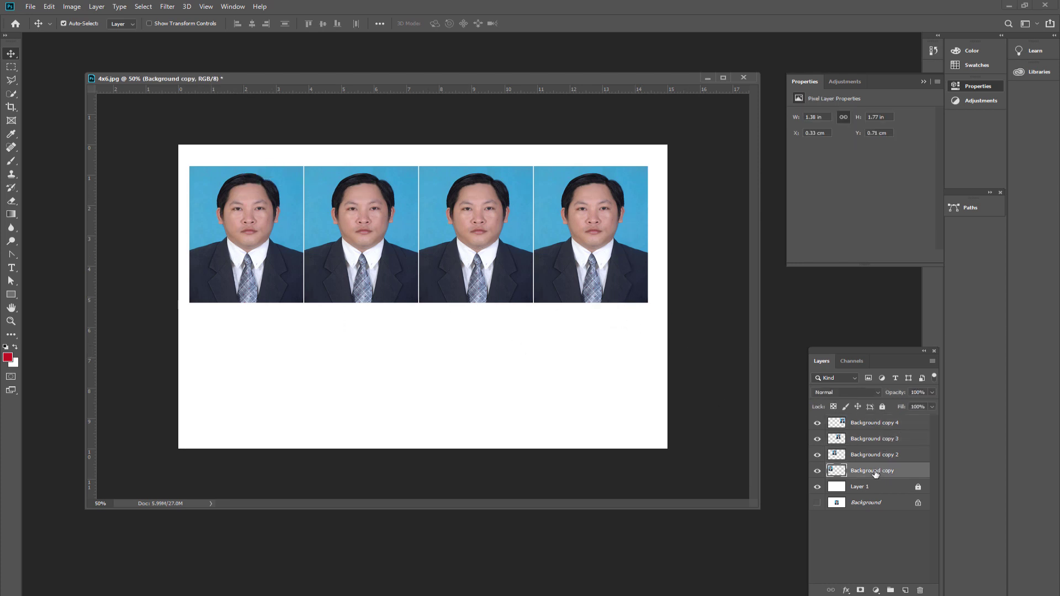
left_click(886, 423, "shift")
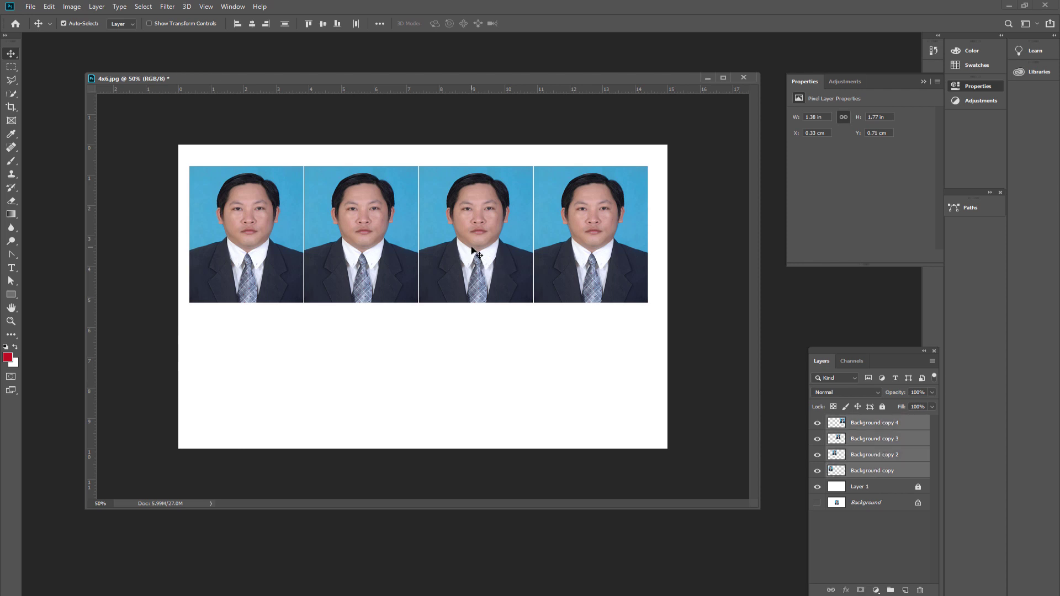
Alt-drag the four photos down into a second row, nudging it up twice to close the gap.
left_click_drag(475, 250, 469, 379)
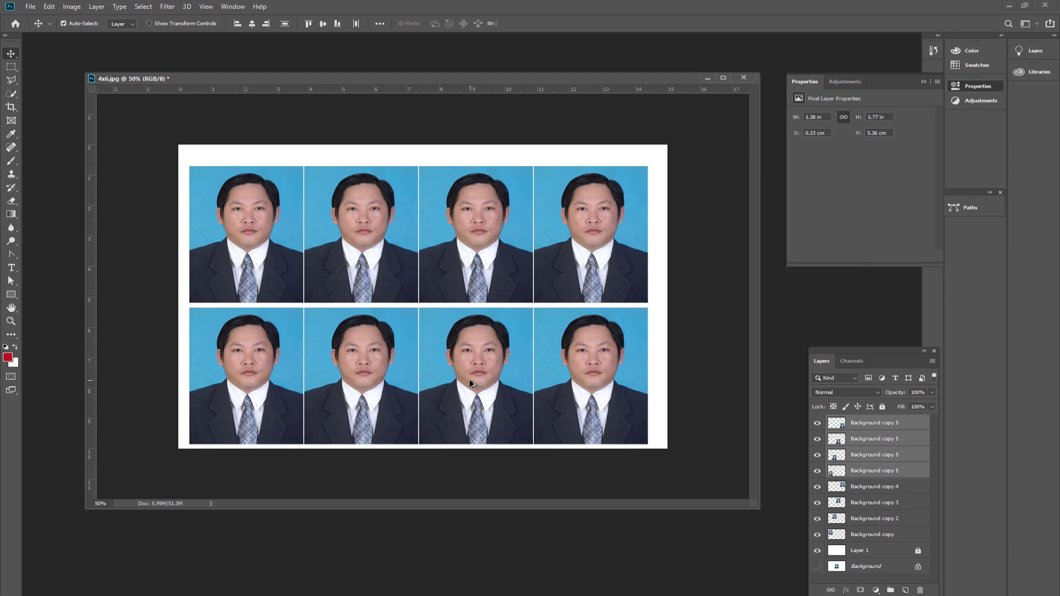
key("Up")
key("Up")
key("Up")
key("Up")
key("Up")
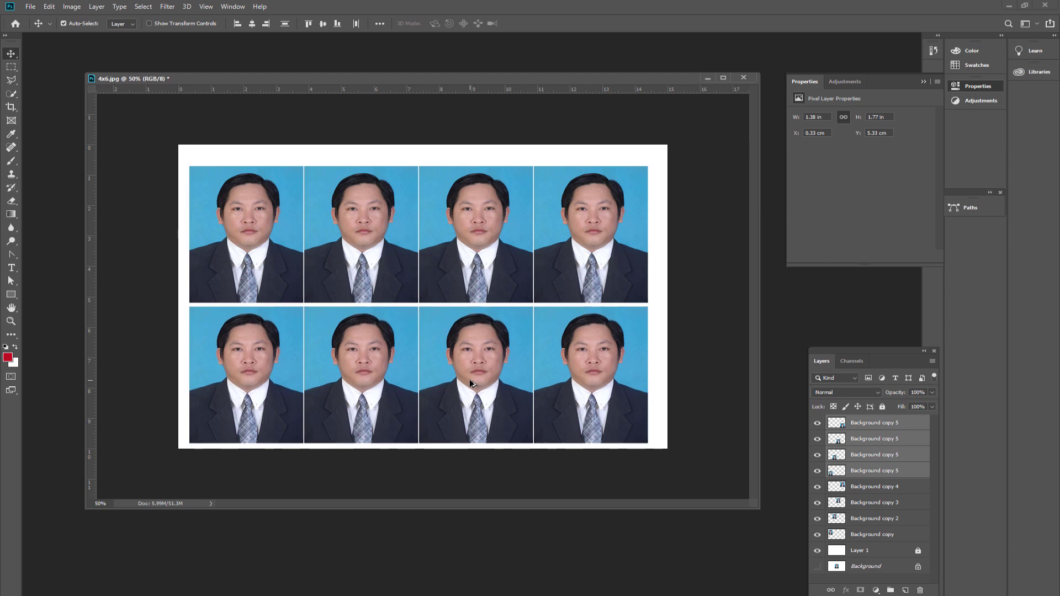
key("Up")
key("Up")
key("Up")
key("Up")
key("Up")
key("Up")
key("Up")
key("Up")
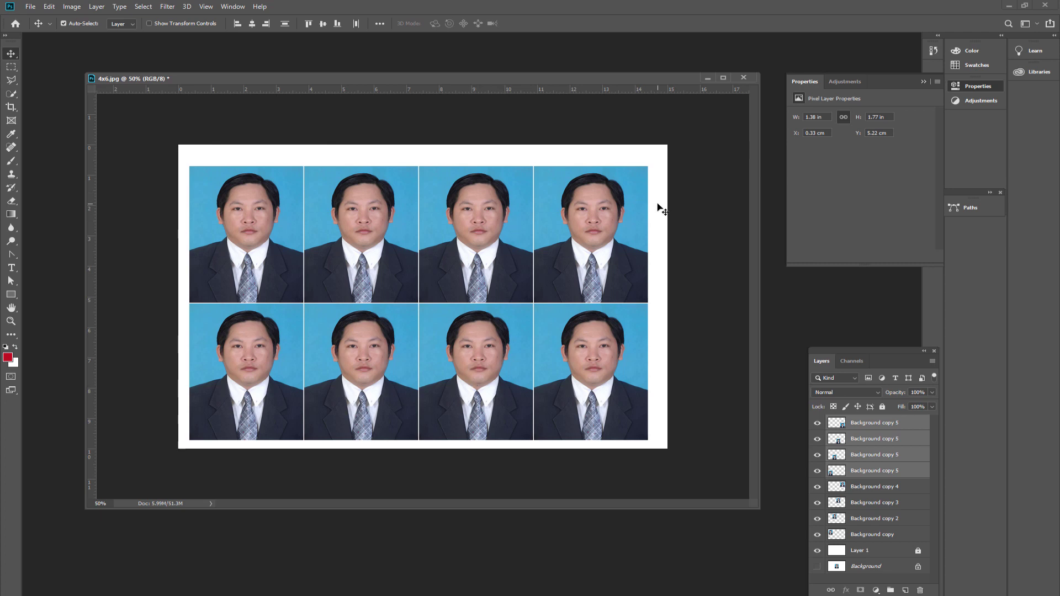
Select all eight photos and nudge them up and right with the arrow keys.
mouse_move(657, 205)
left_mouse_down()
mouse_move(643, 254)
mouse_move(271, 367)
left_mouse_up()
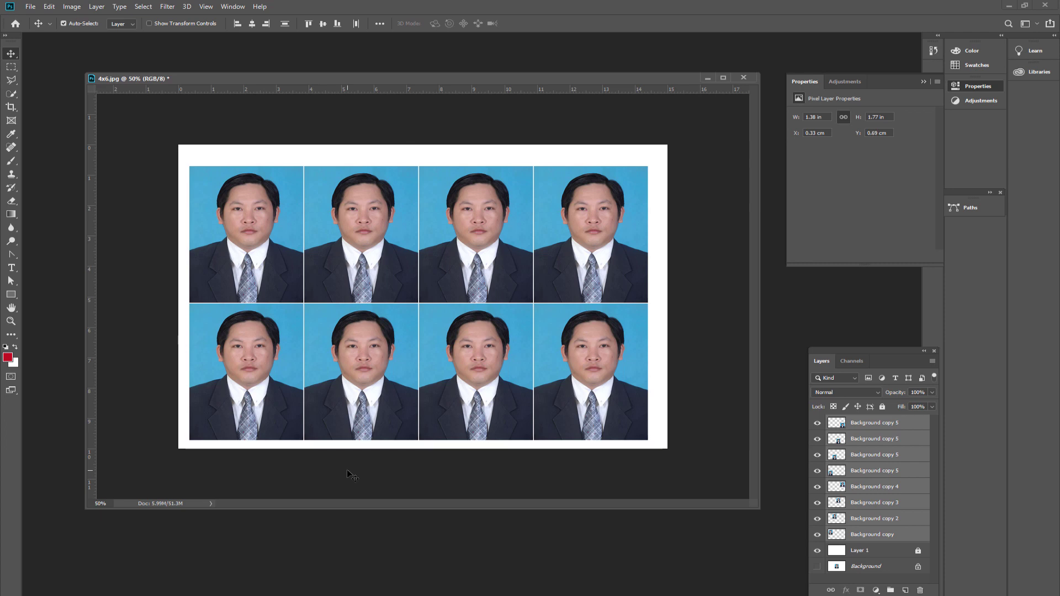
key("Up")
key("Up")
key("Up")
key("Up")
key("Up")
key("Up")
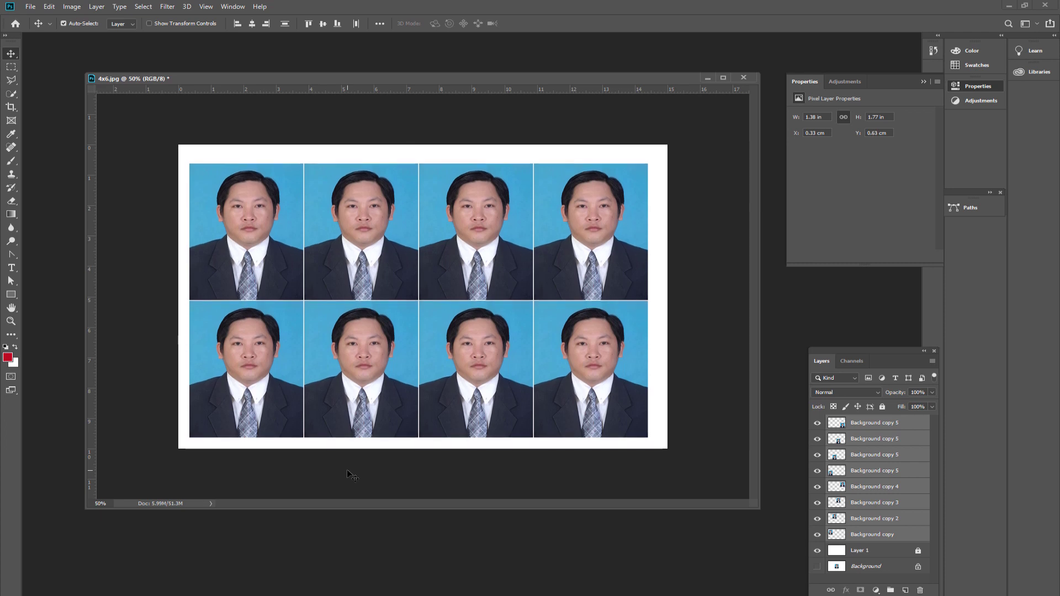
key("Right")
key("Right")
key("Right")
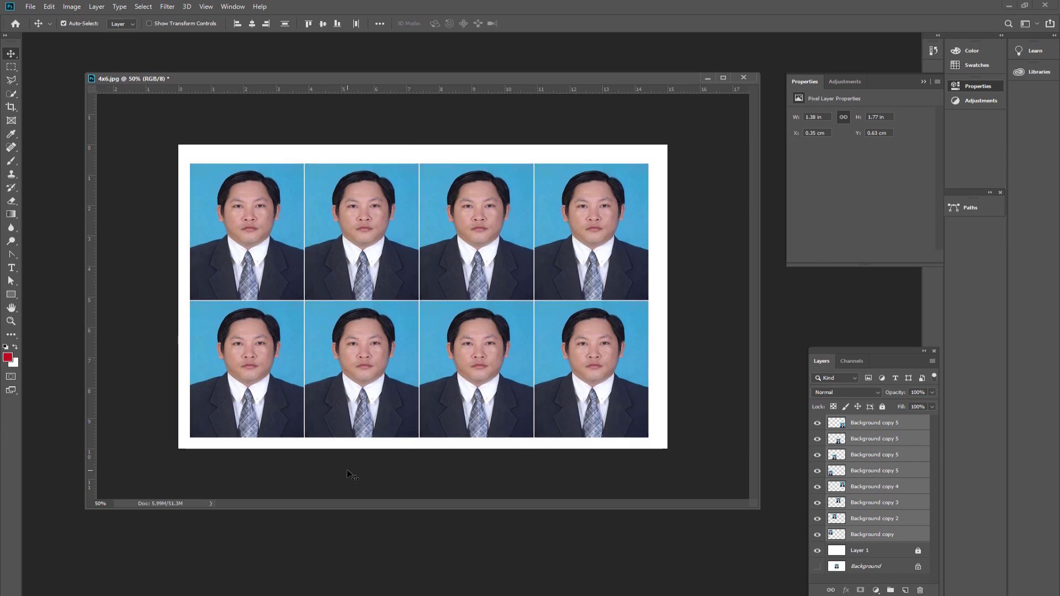
key("Right")
key("Right")
key("Right")
key("Right")
key("Right")
key("Right")
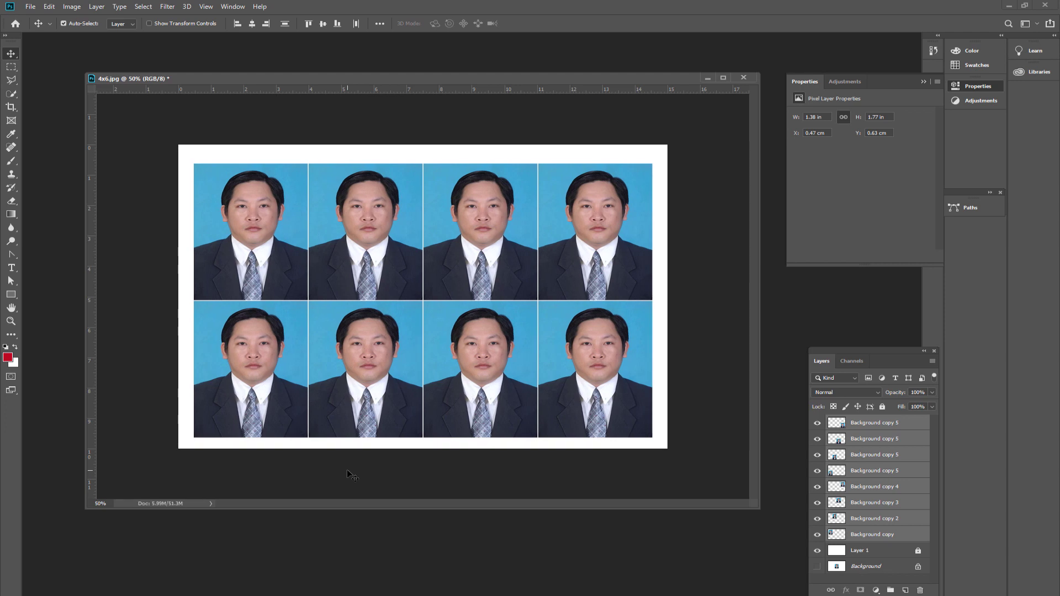
key("Up")
key("Up")
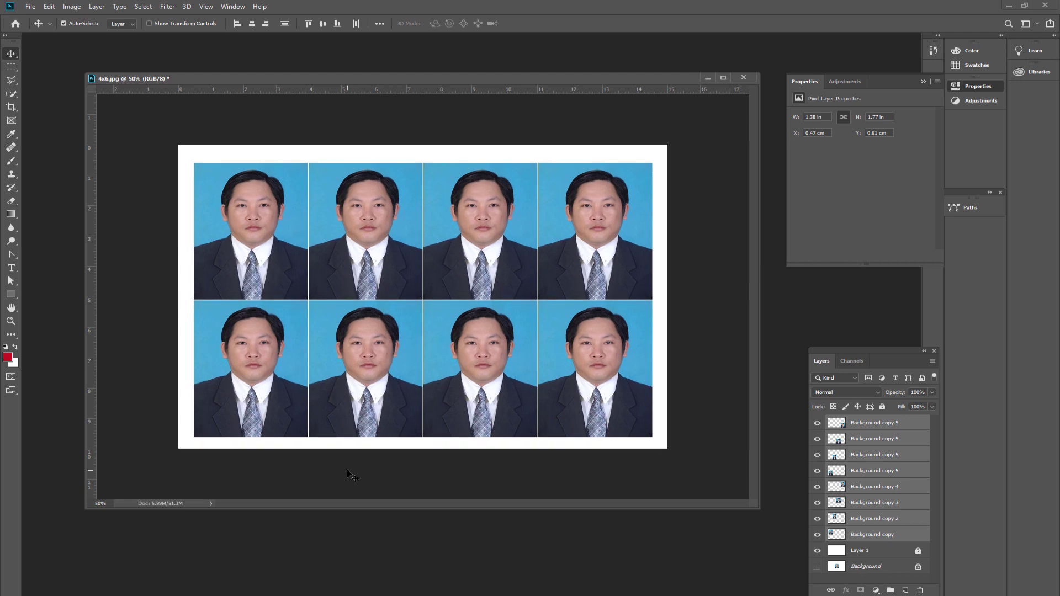
key("Down")
key("Down")
key("Down")
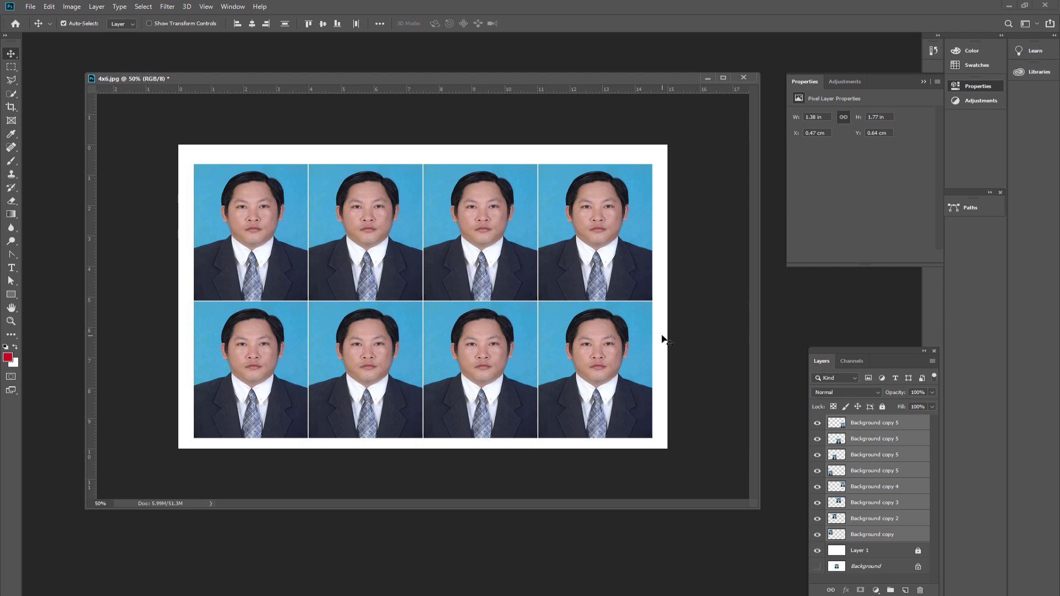
Deselect the block and marquee-select only the four top-row photos.
left_click(592, 357)
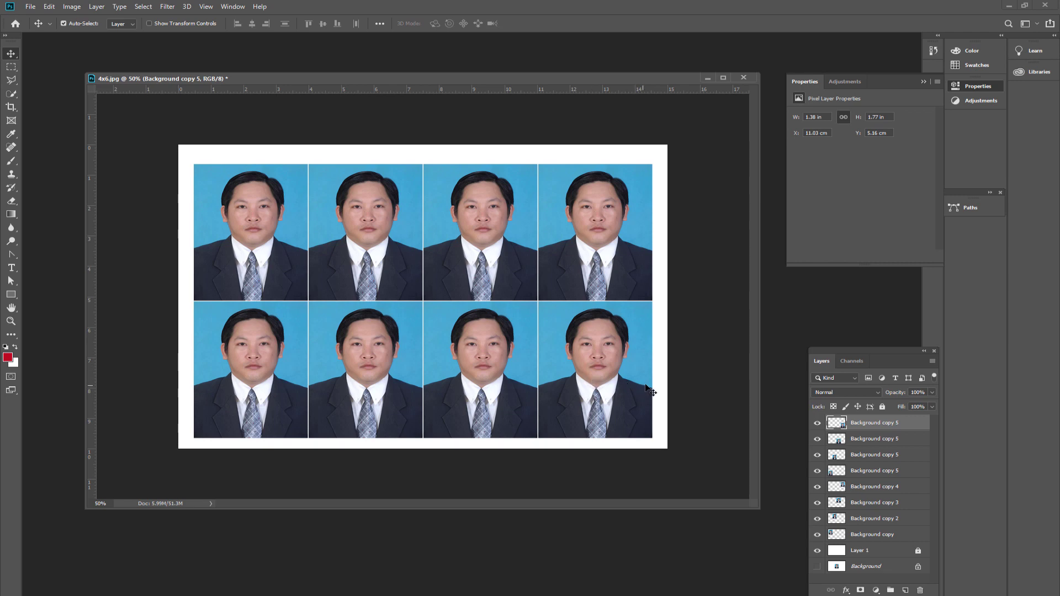
left_click(663, 380)
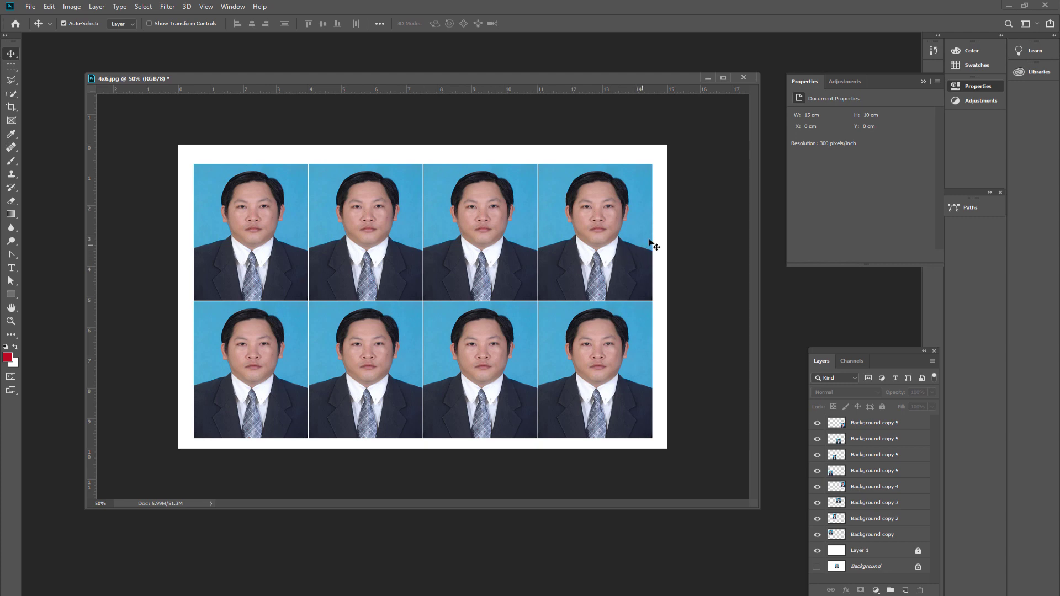
left_click_drag(657, 237, 213, 210)
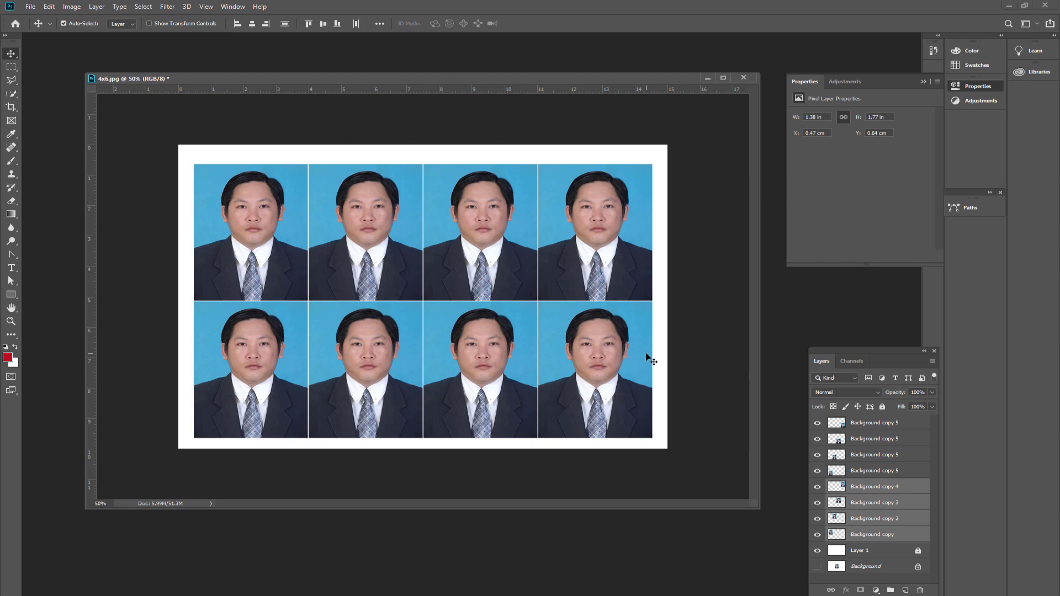
Delete the second-row photos and Alt-drag one copy of the fourth top-row photo below.
left_click(590, 374)
key("Delete")
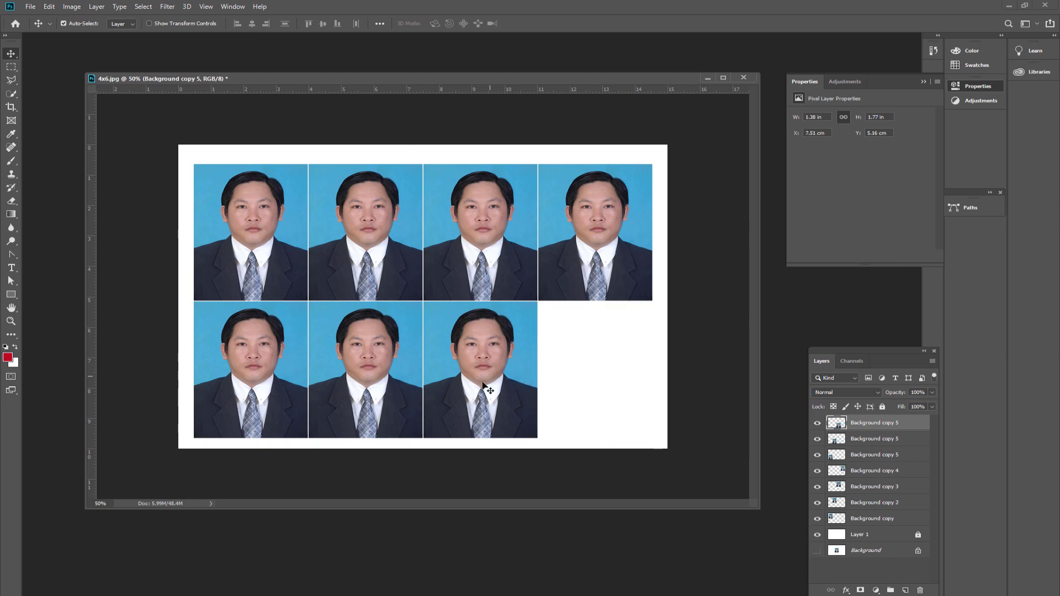
left_click(486, 386)
key("Delete")
key("Delete")
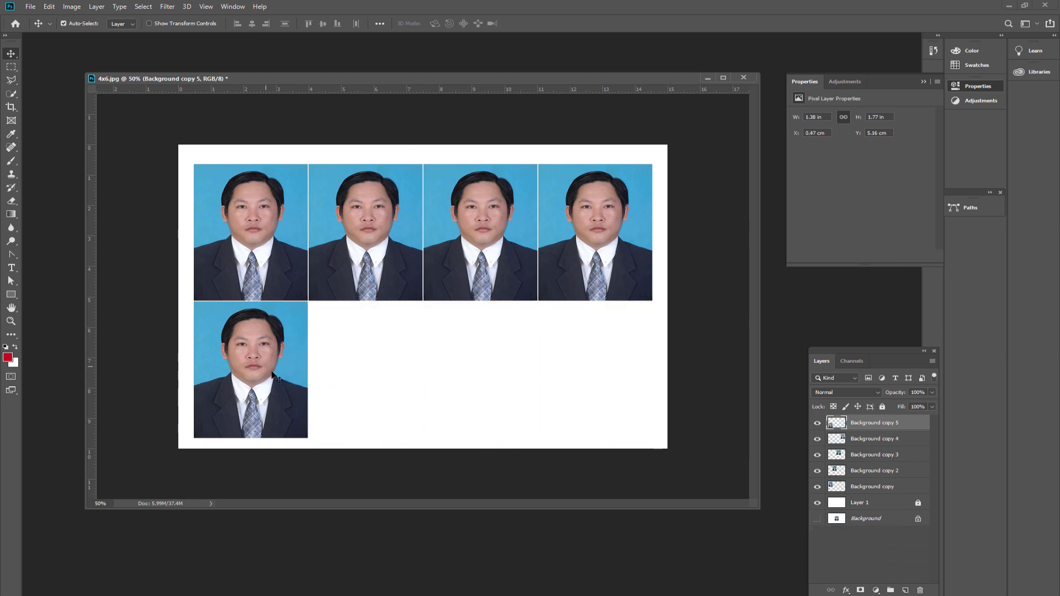
left_click(282, 380)
key("Delete")
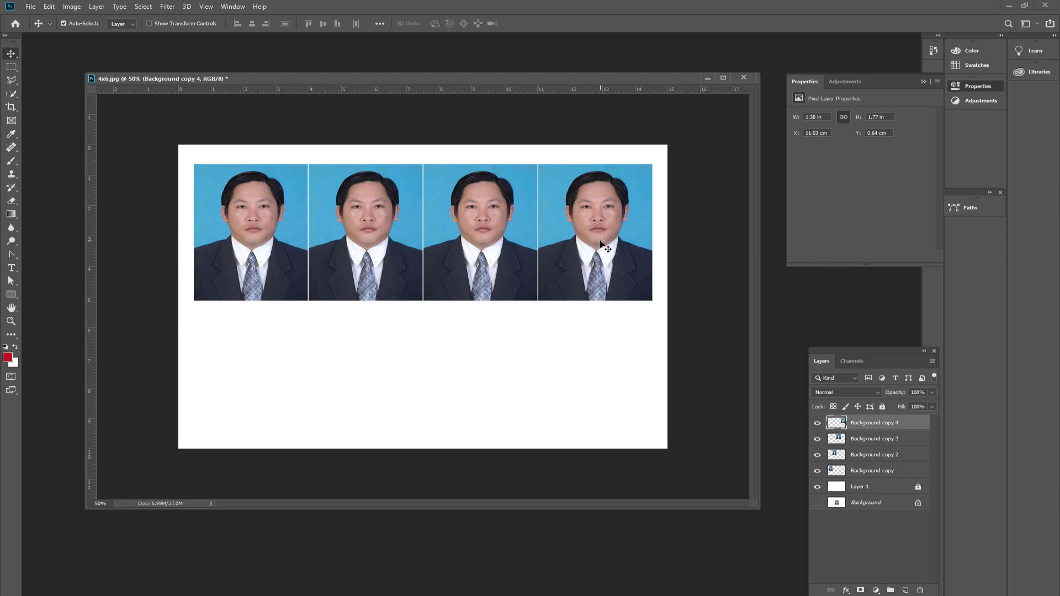
left_click_drag(601, 237, 407, 414)
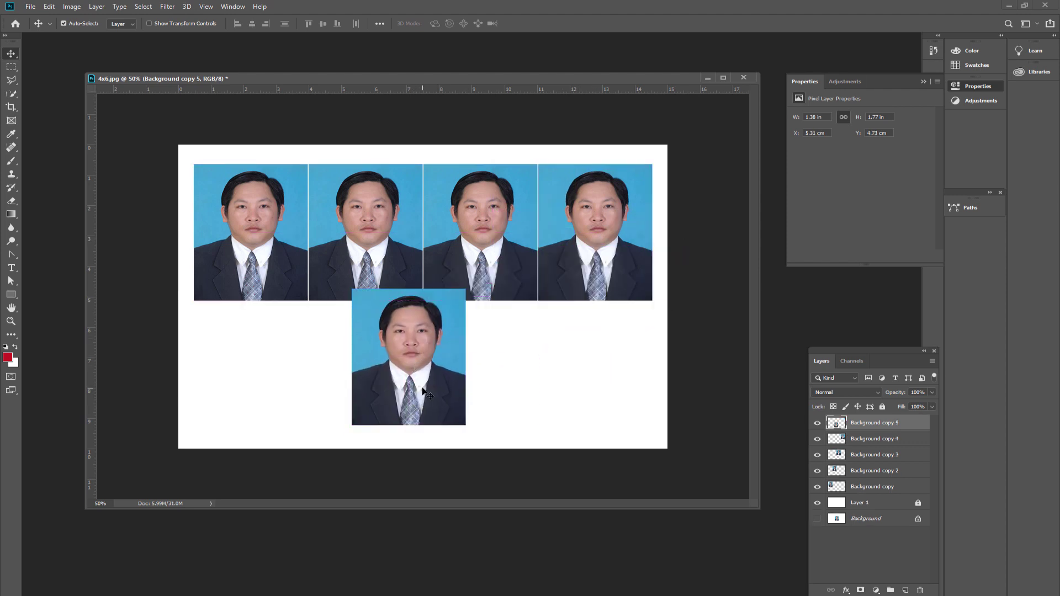
Rotate the copied photo 90° counter-clockwise and scale it down to about 77%.
key("ctrl+t")
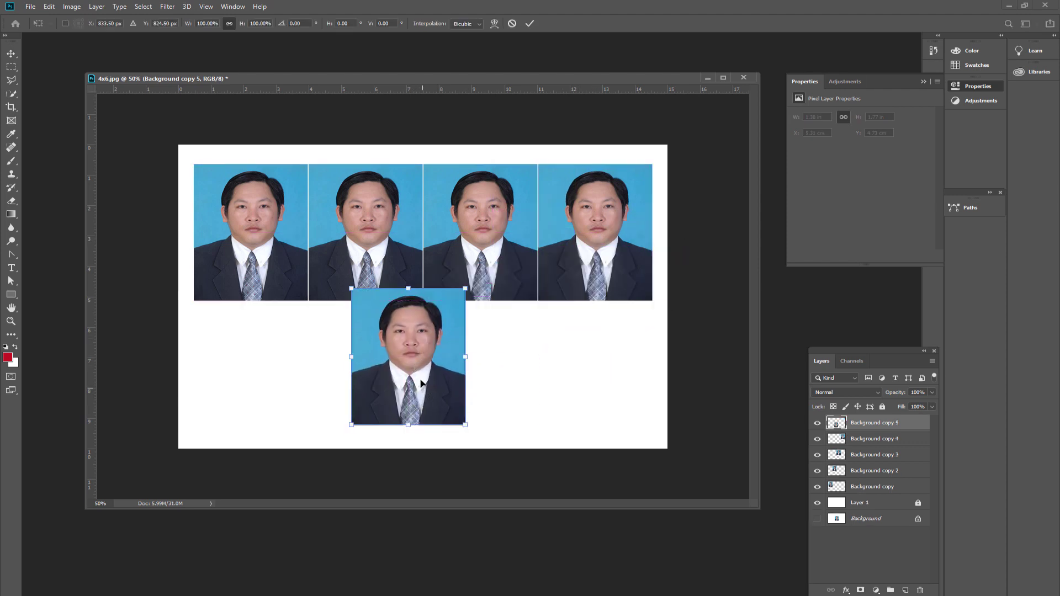
right_click(422, 364)
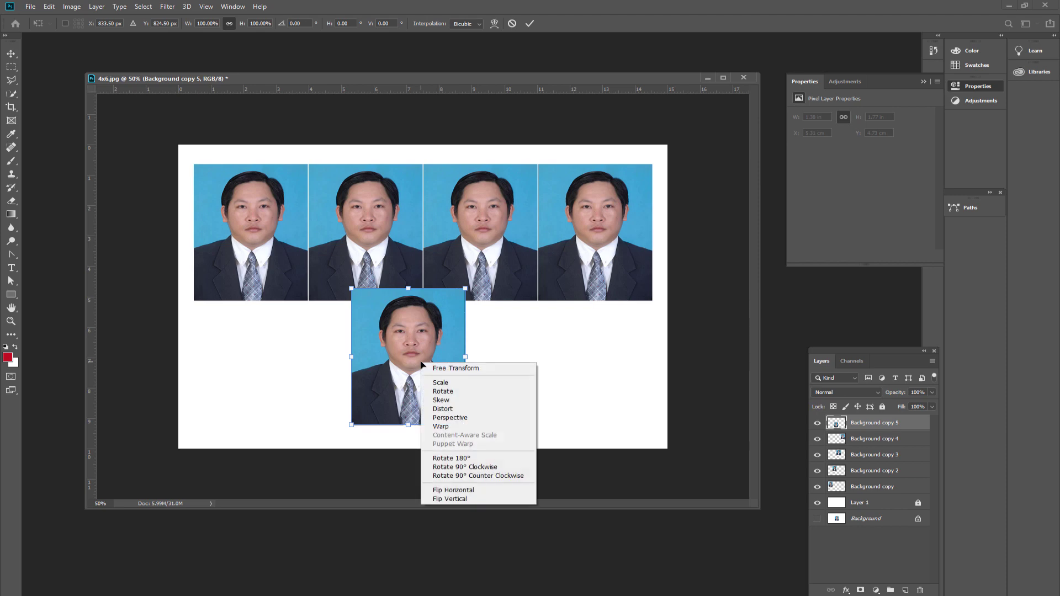
left_click(471, 476)
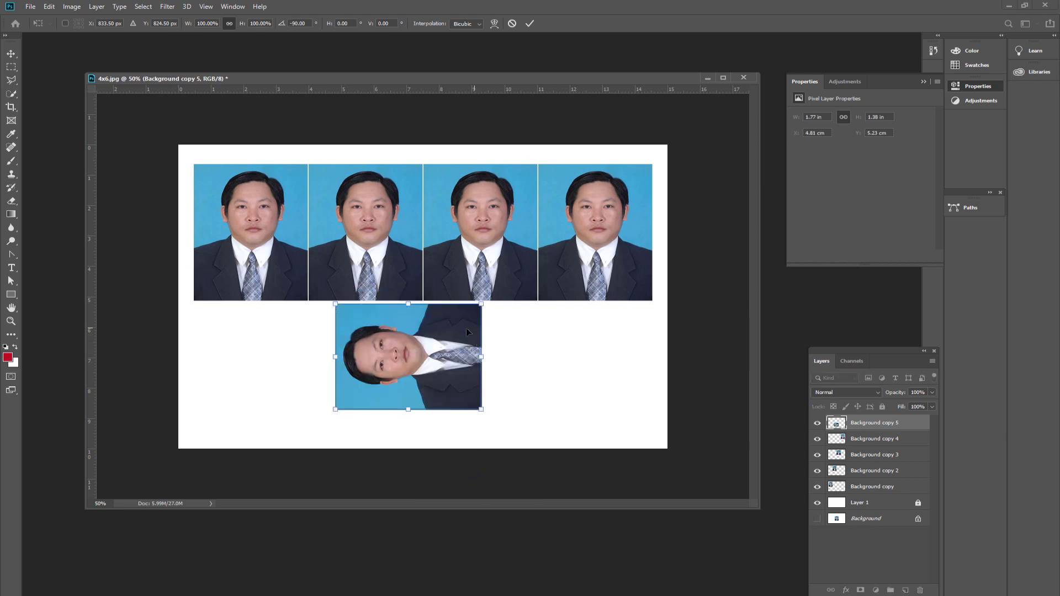
mouse_move(467, 329)
left_mouse_down()
mouse_move(411, 207)
mouse_move(414, 190)
left_mouse_up()
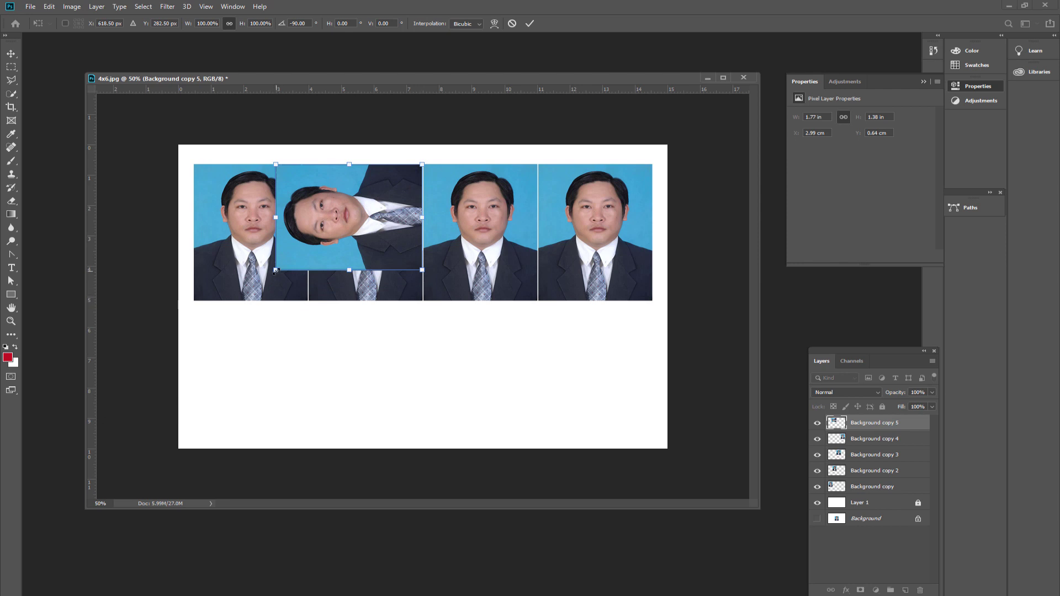
left_click_drag(275, 271, 317, 254)
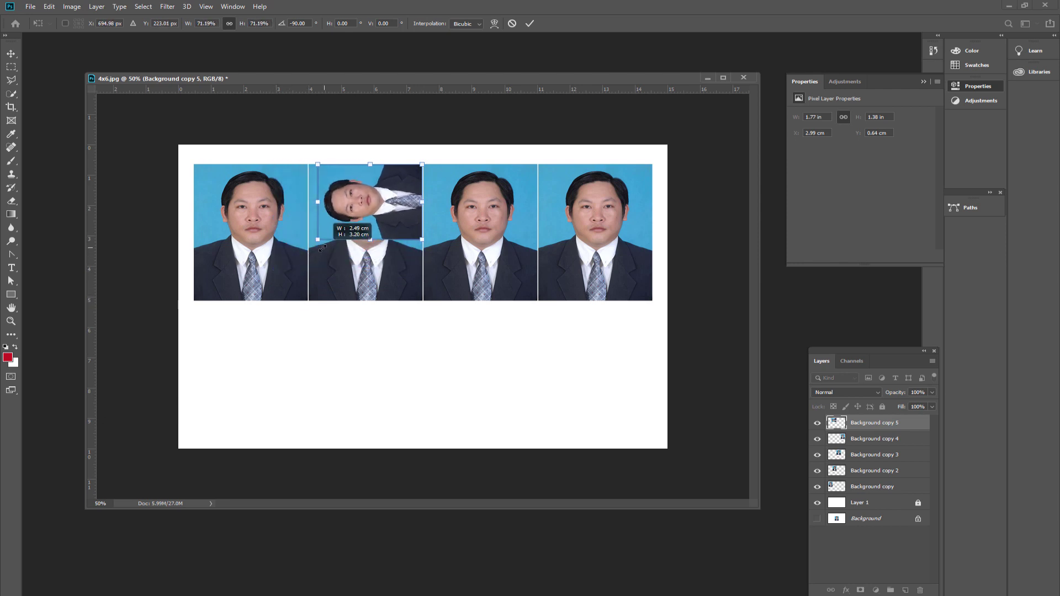
left_click_drag(317, 253, 316, 253)
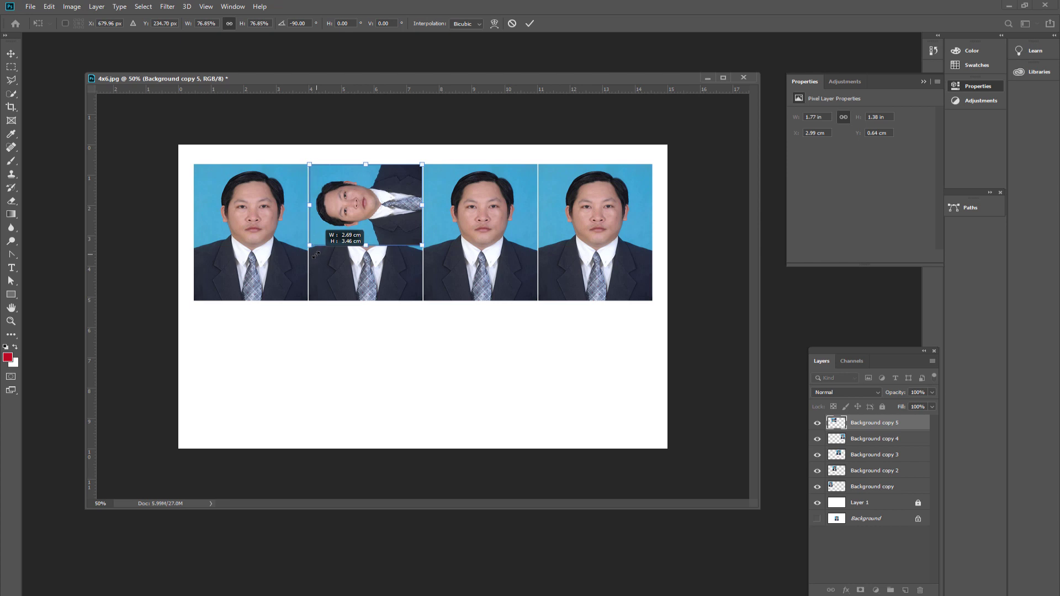
left_click_drag(317, 254, 318, 256)
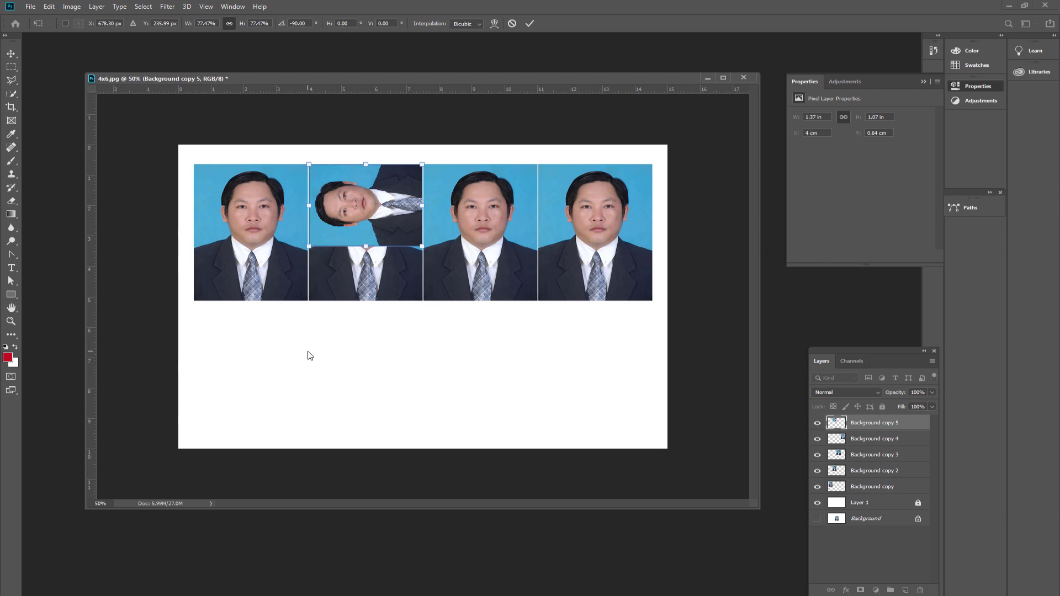
key("Return")
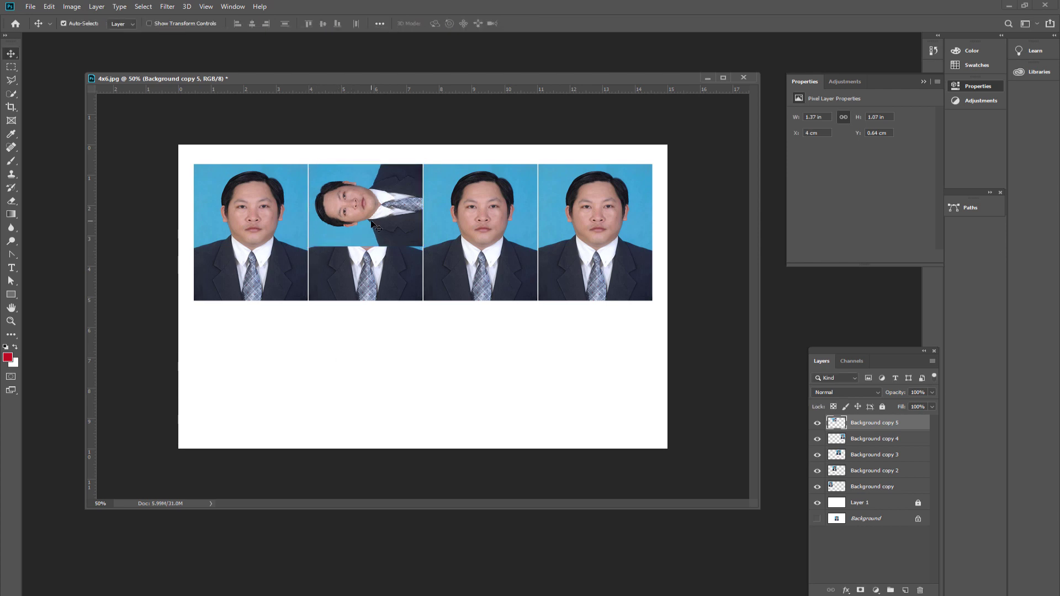
Rotate the sideways photo 90° clockwise and position it below the first portrait.
left_click_drag(378, 208, 379, 344)
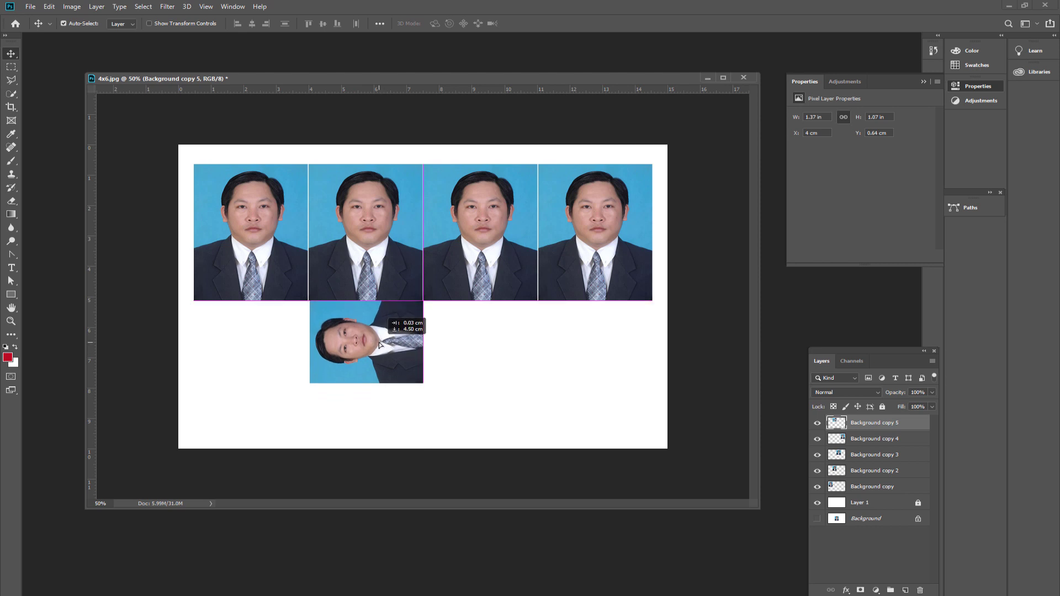
left_click_drag(380, 344, 350, 379)
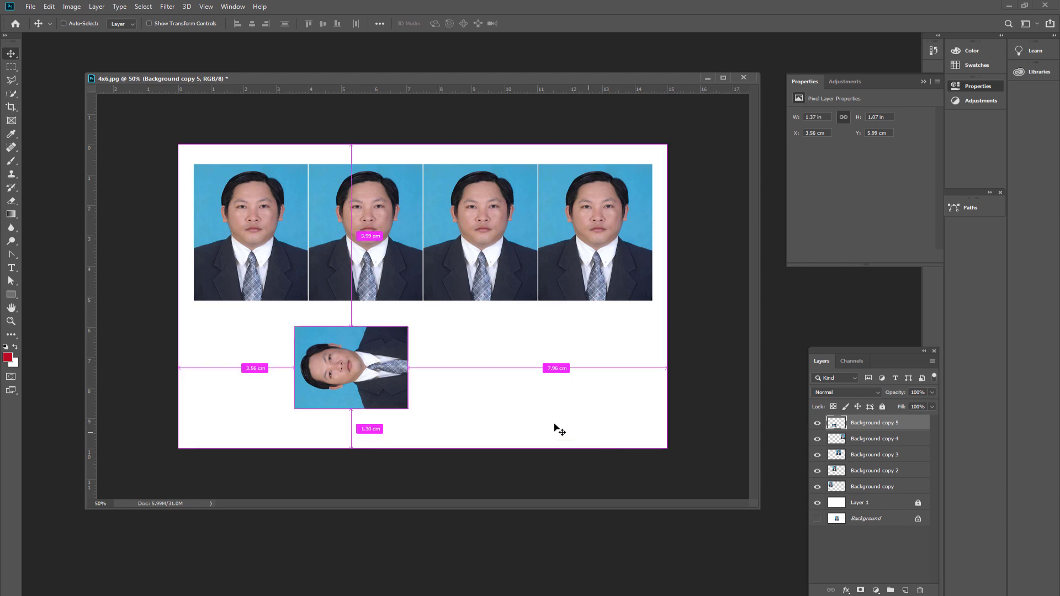
key("ctrl+t")
right_click(381, 367)
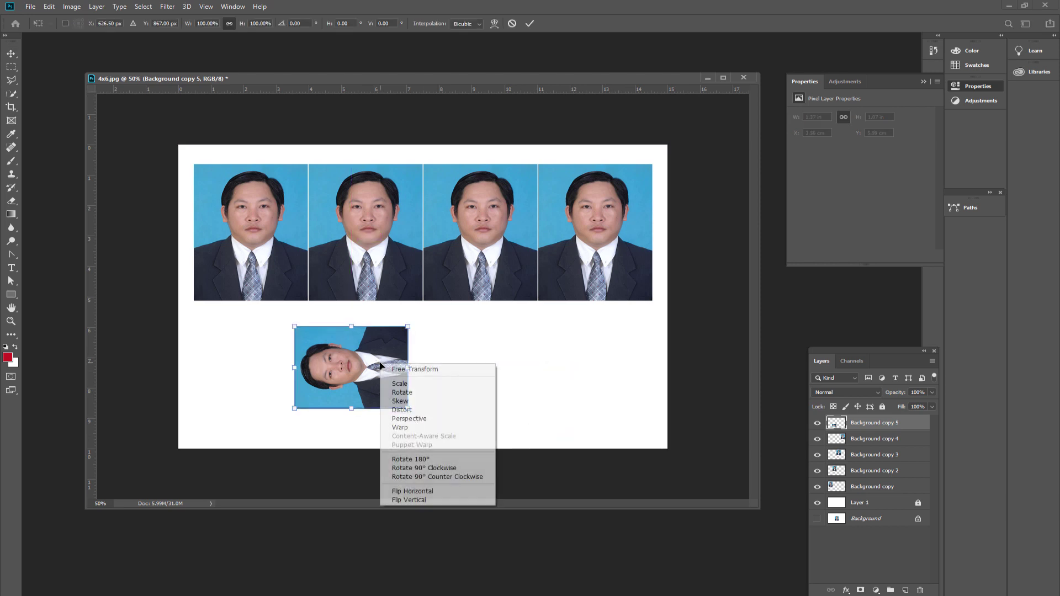
left_click(437, 465)
left_click_drag(362, 397, 249, 412)
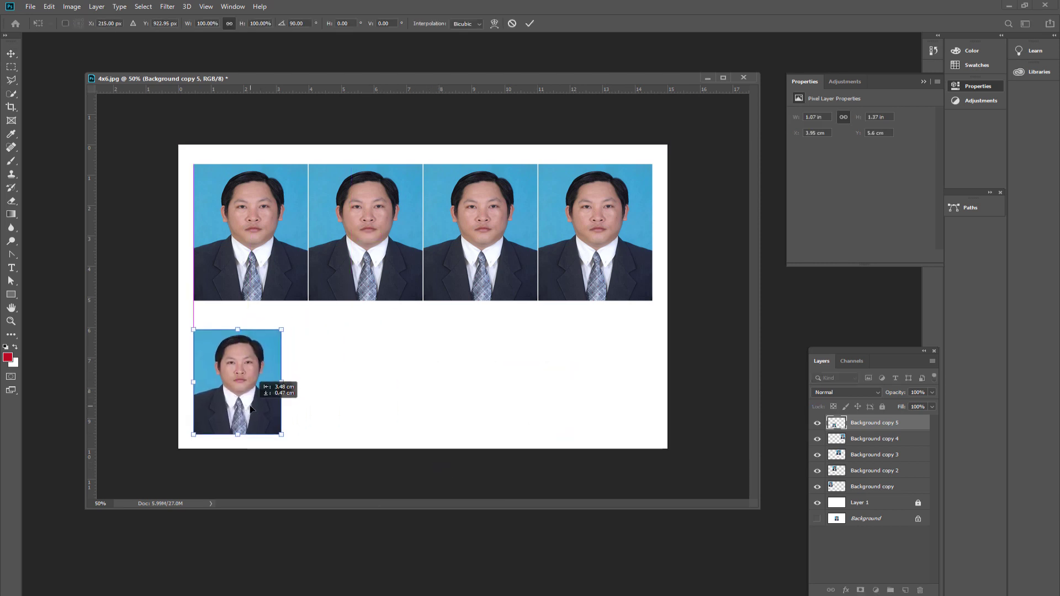
key("Return")
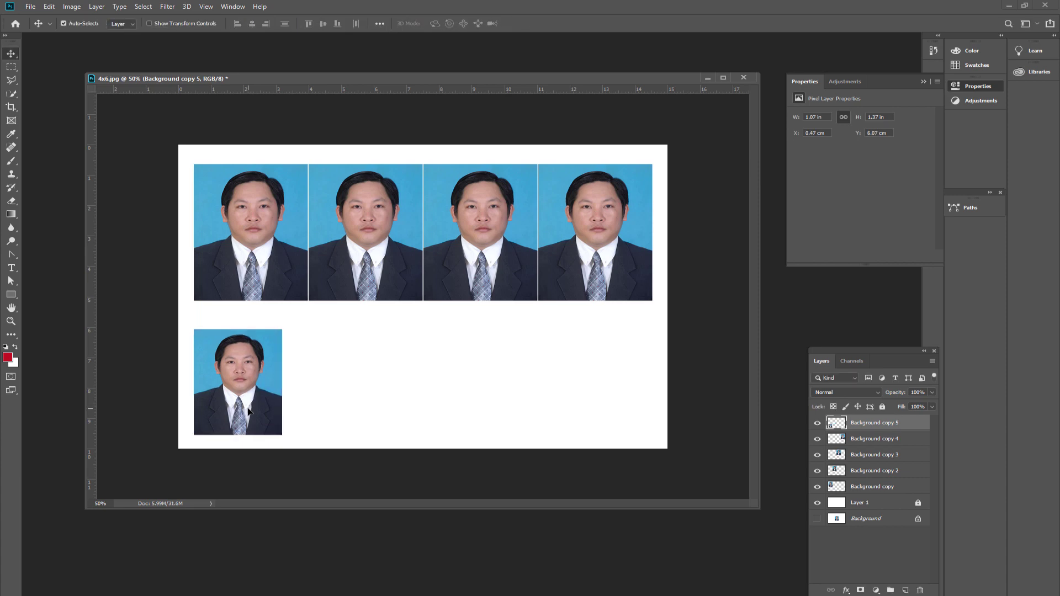
left_click(238, 414)
Delete the Background copy 5 layer and duplicate the document as 4x6 copy.
key("Delete")
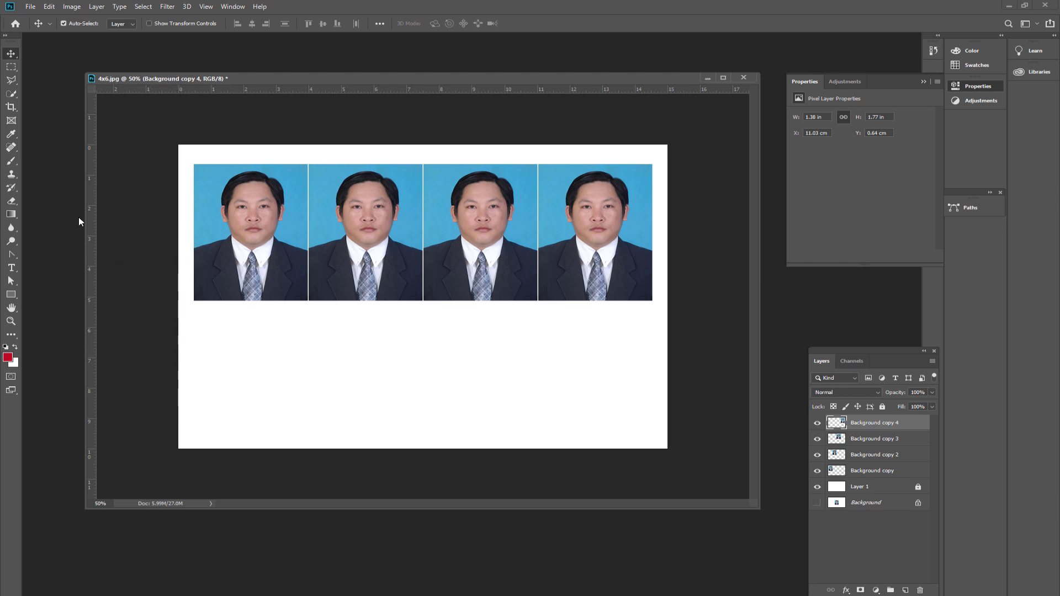
right_click(187, 79)
left_click(203, 83)
left_click(617, 192)
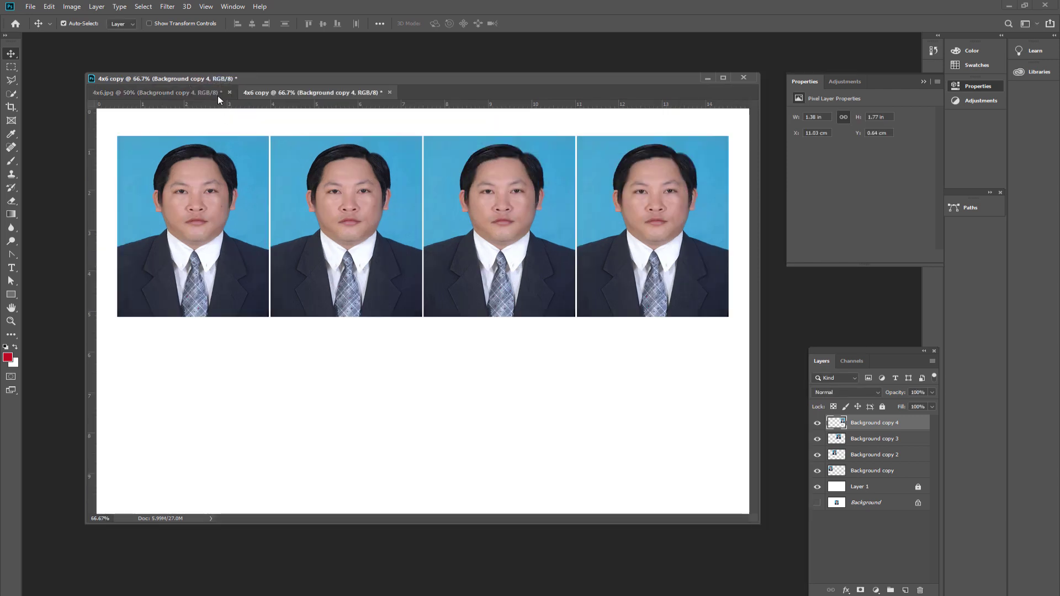
Close the original 4x6.jpg without saving and zoom out on the copy.
left_click(230, 92)
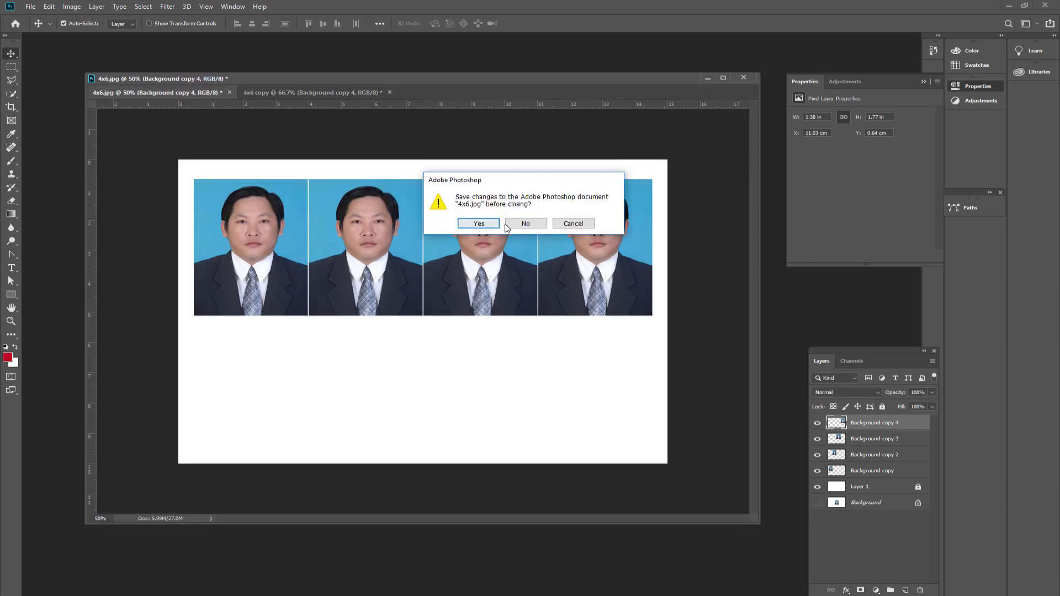
left_click(539, 222)
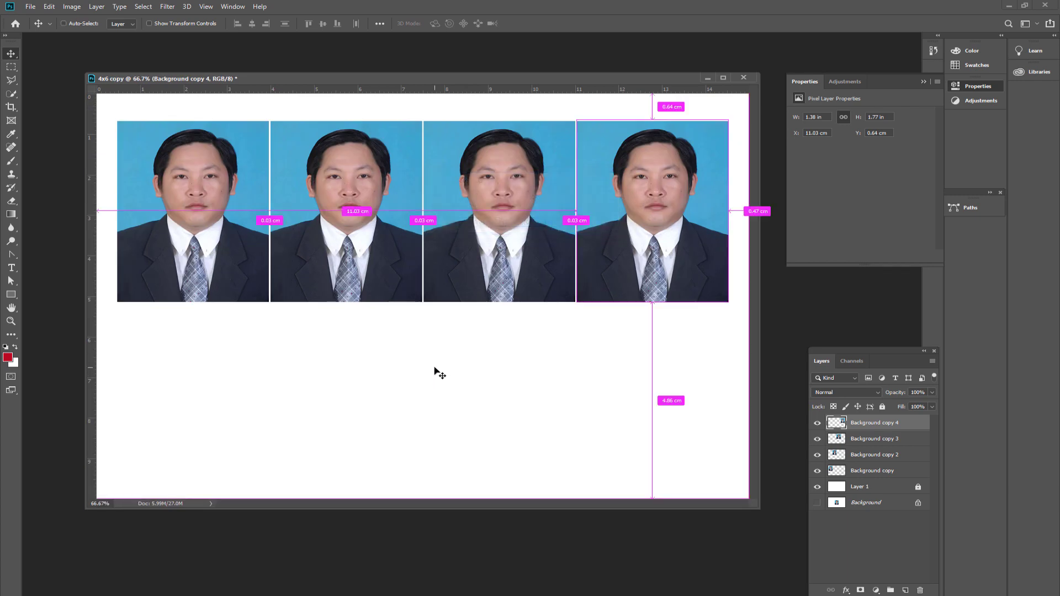
key("ctrl+minus")
left_click(30, 7)
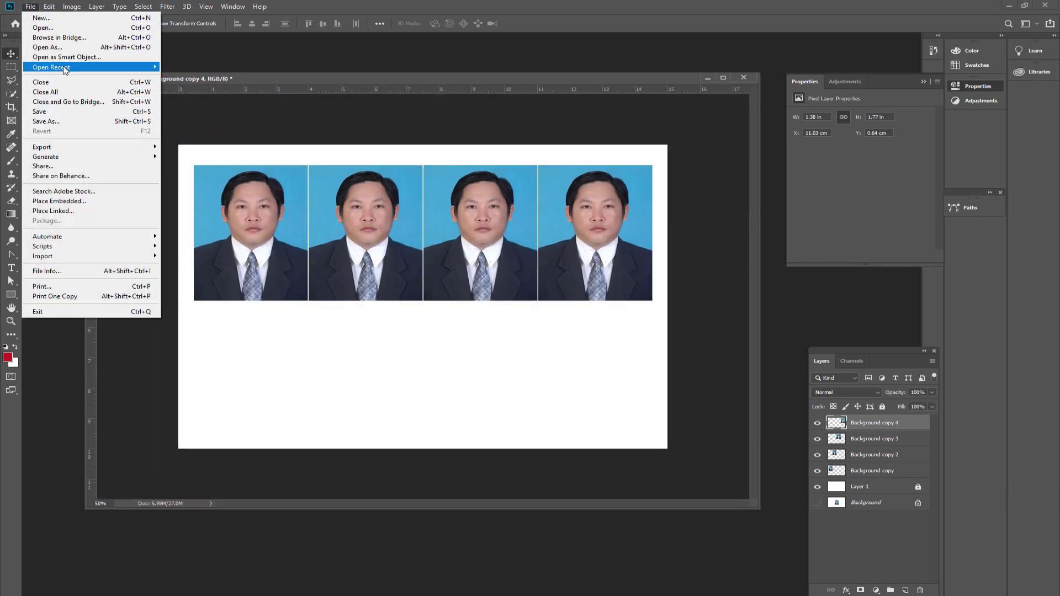
Reopen 4x6.jpg from Pictures and float it in its own window.
left_click(69, 27)
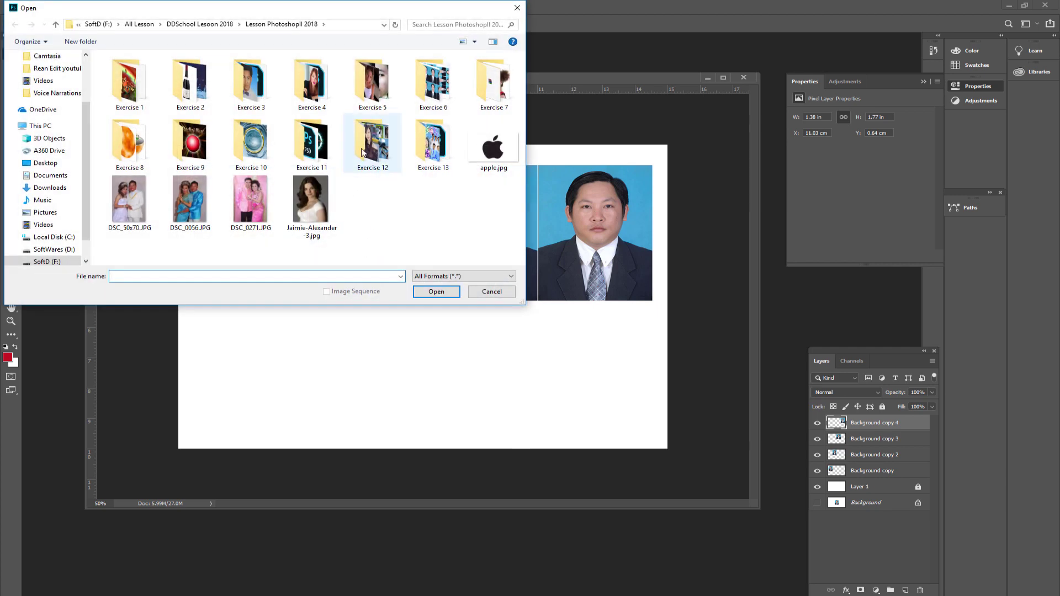
left_click(49, 176)
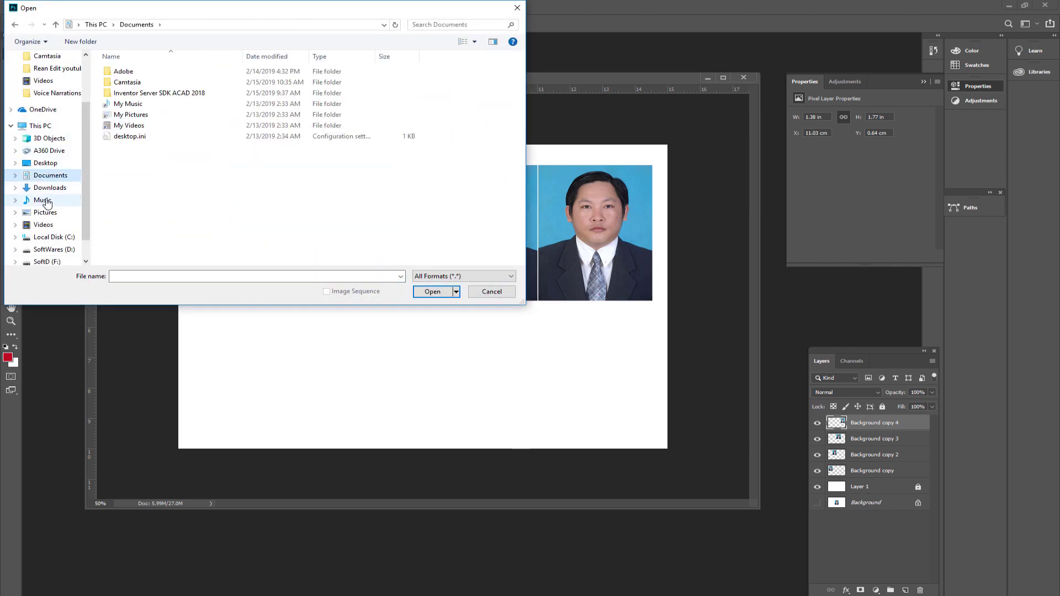
left_click(53, 214)
double_click(354, 105)
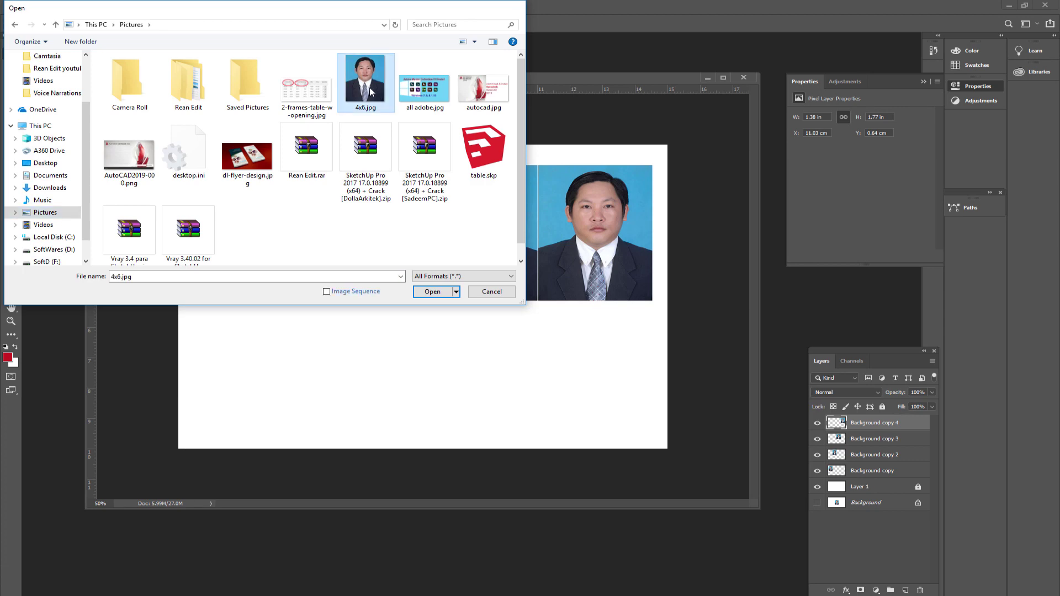
left_click_drag(258, 93, 498, 148)
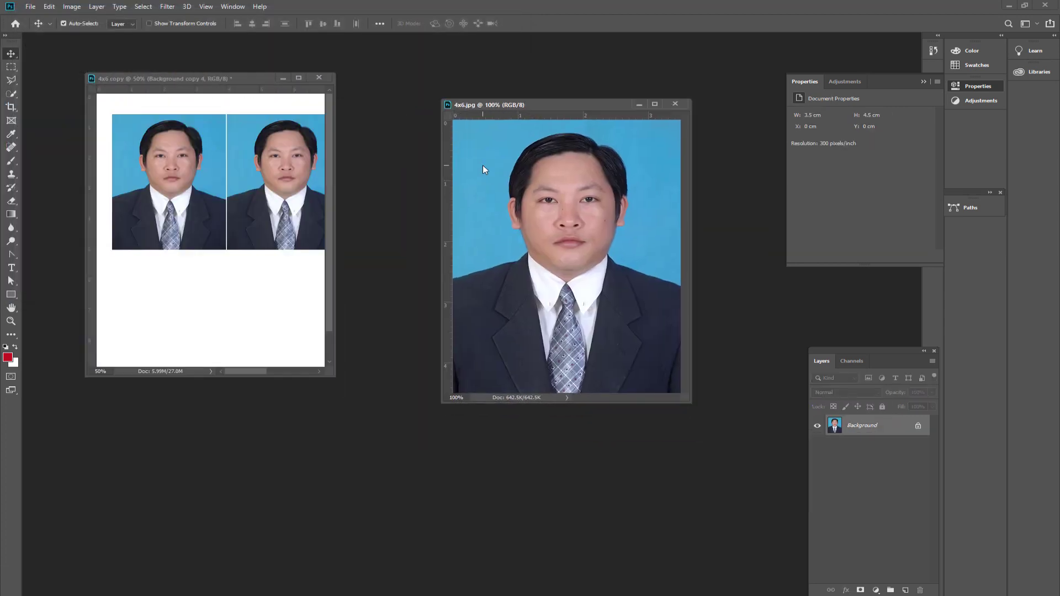
left_click(10, 108)
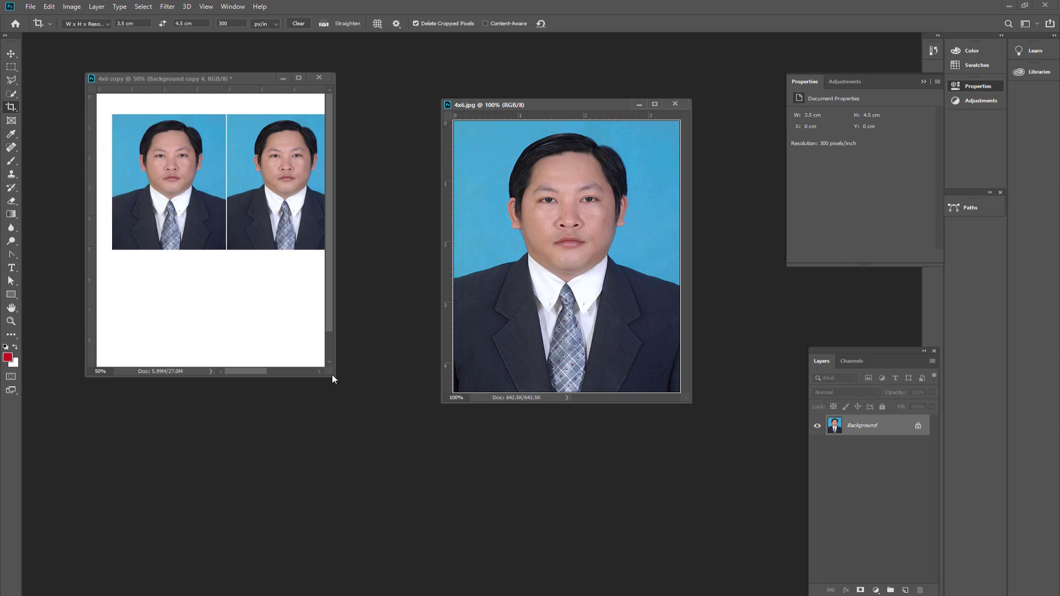
Set the Crop tool to W x H x Resolution with 2.7 cm × 3.5 cm at 300 px/in.
left_click_drag(332, 377, 421, 463)
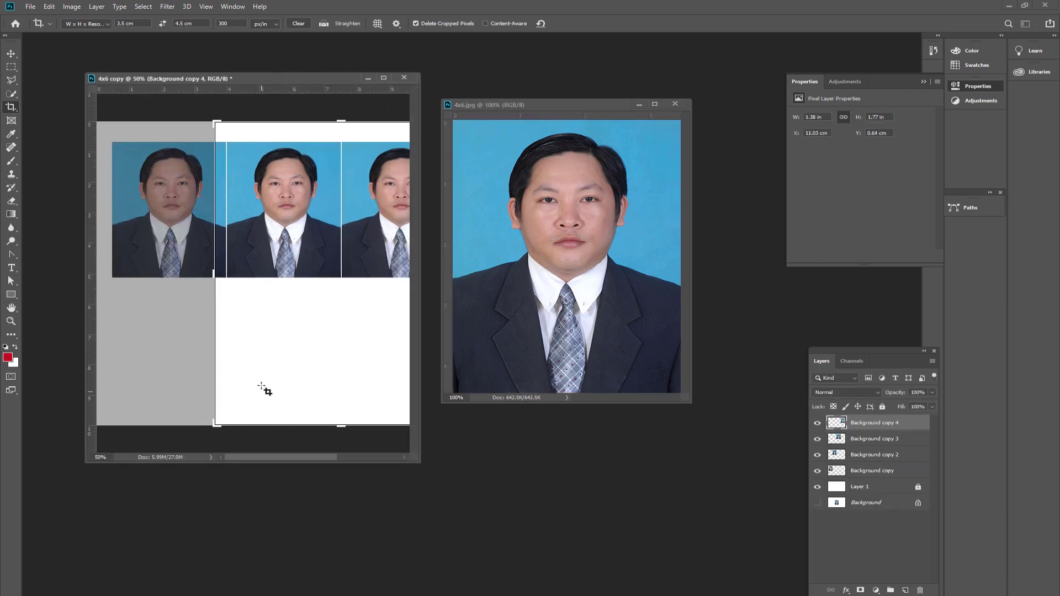
left_click(11, 54)
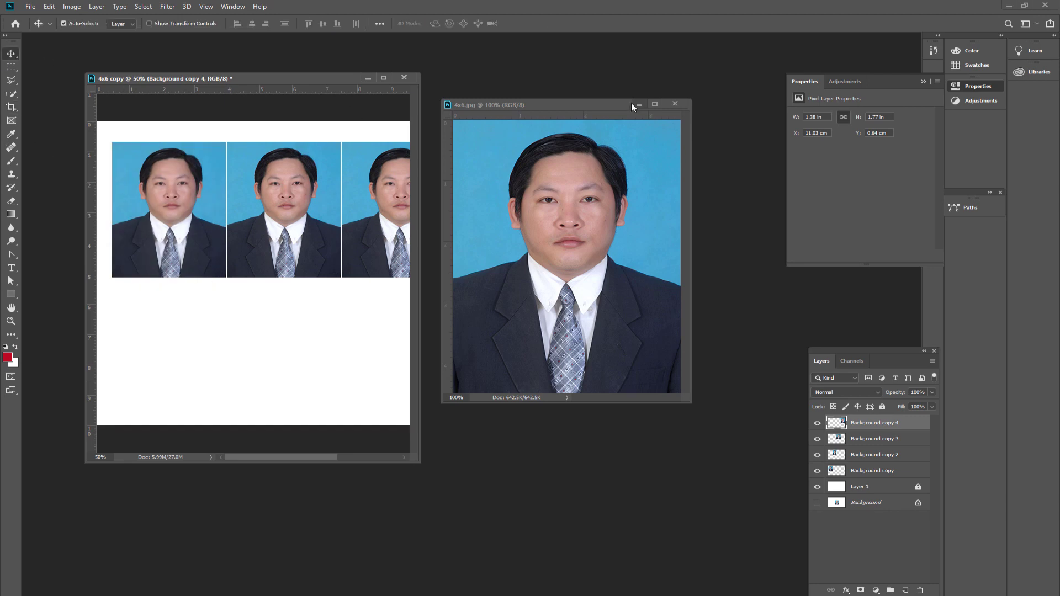
left_click(579, 104)
left_click(15, 107)
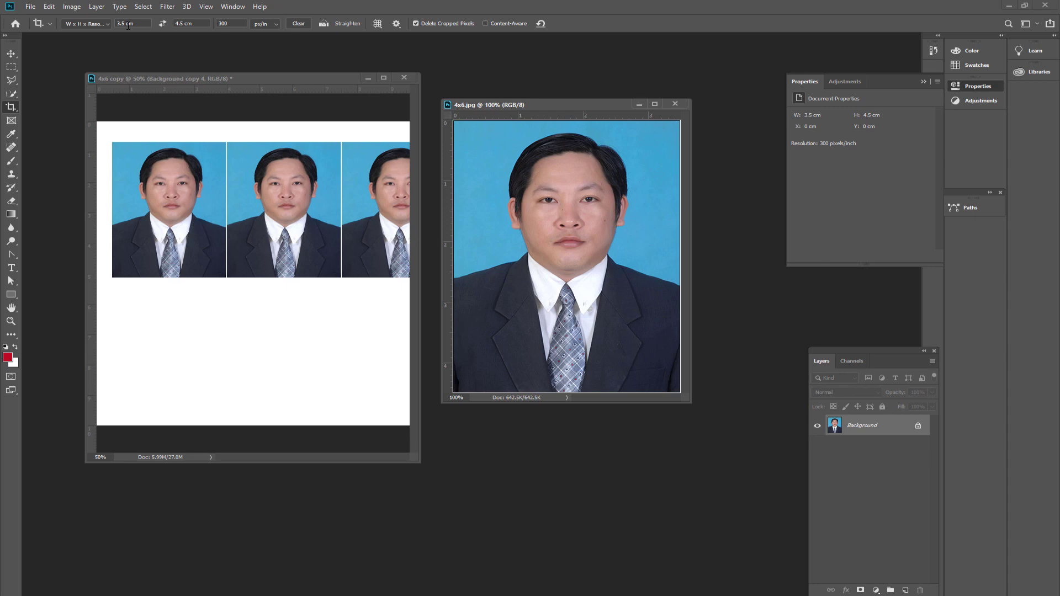
left_click(84, 22)
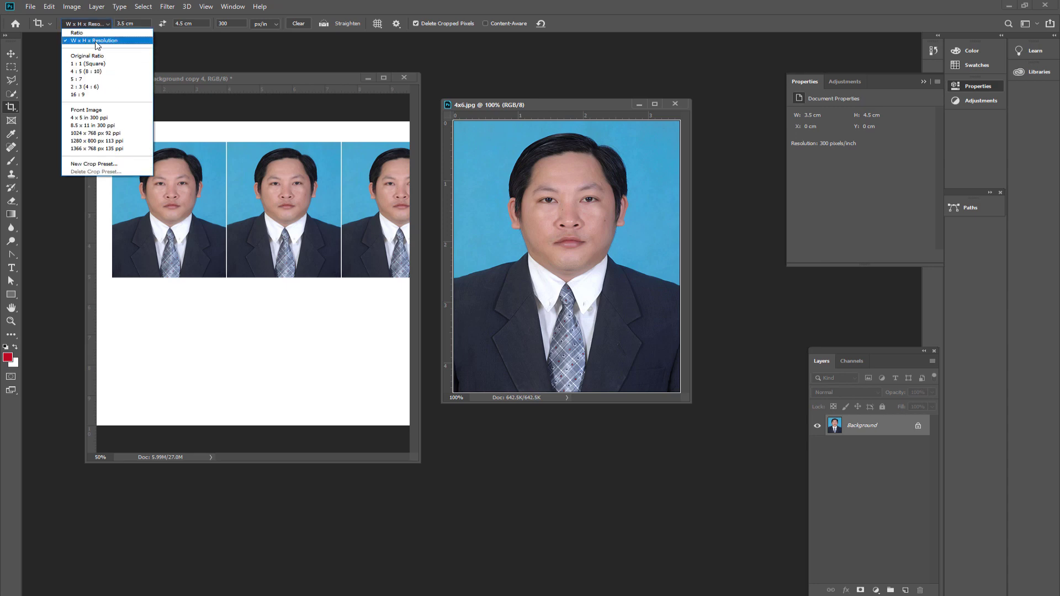
left_click(127, 37)
left_click_drag(132, 23, 112, 22)
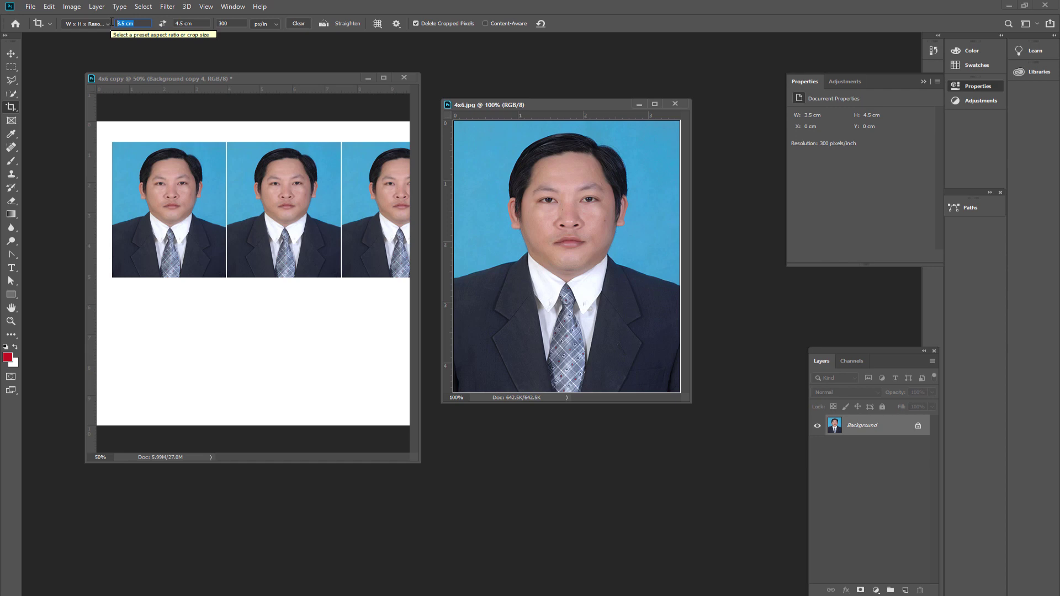
type("2")
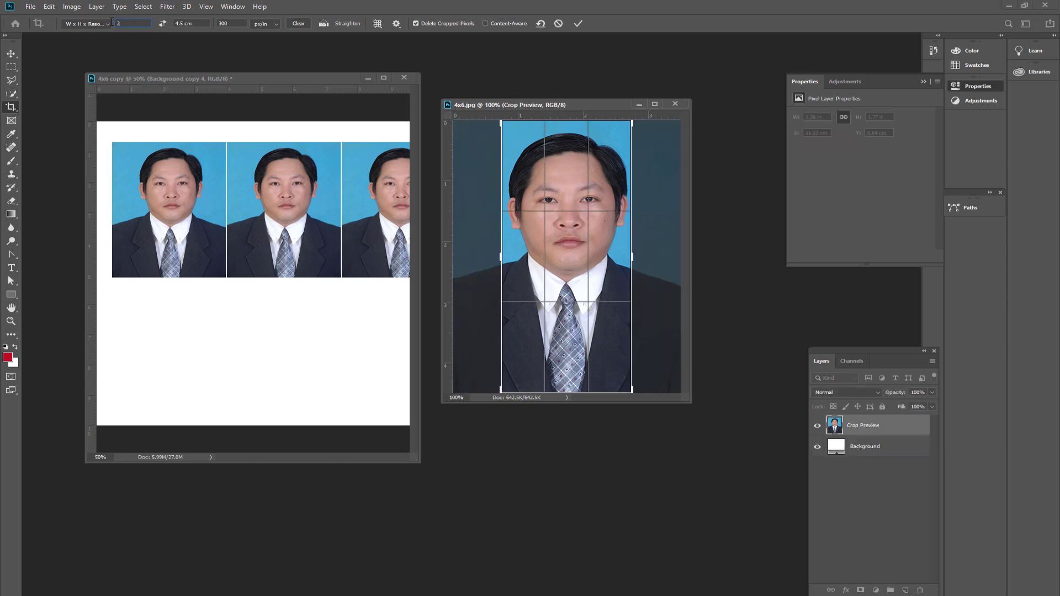
type(".7")
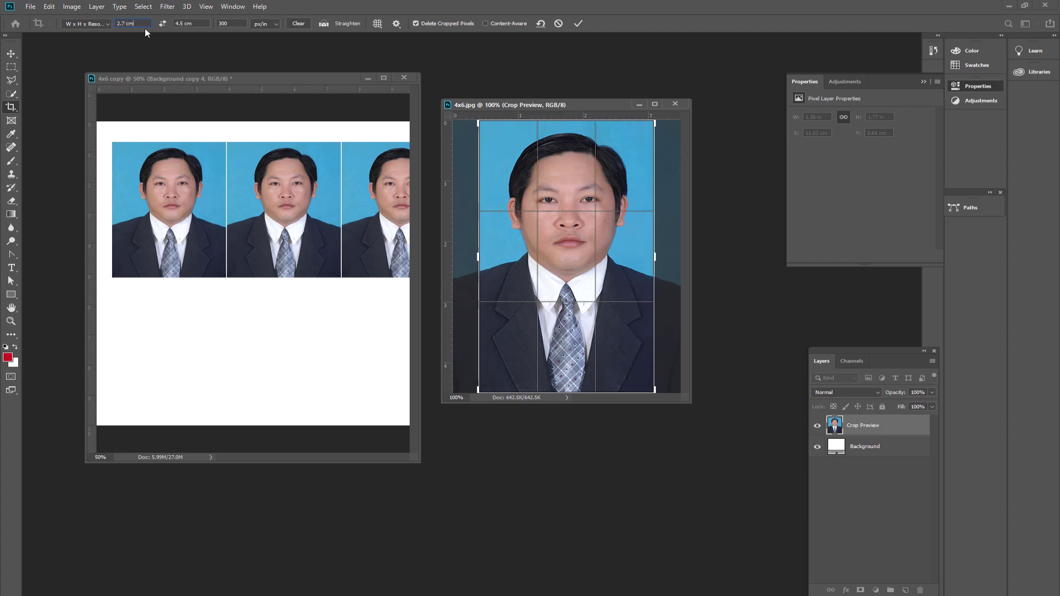
key("Tab")
type("3.")
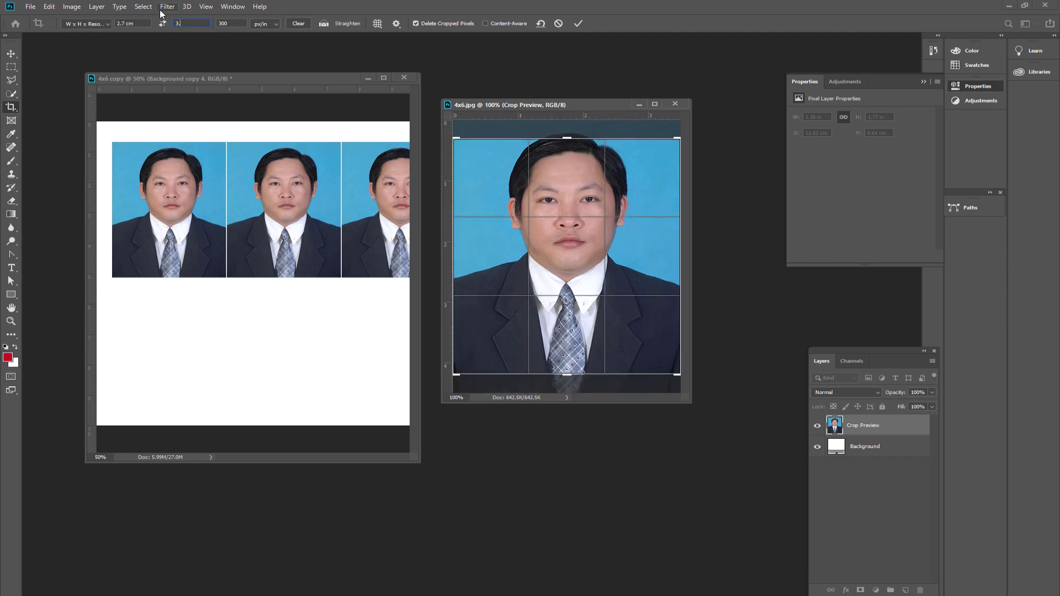
type("5")
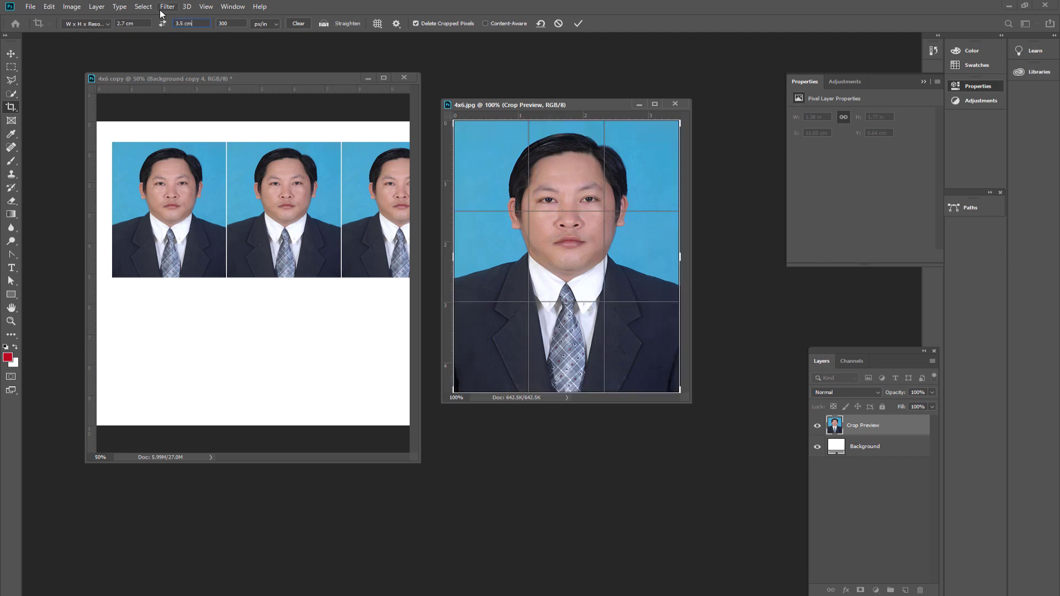
left_click(234, 25)
Frame the head and shoulders in the crop box and commit the crop.
left_click_drag(684, 405, 751, 470)
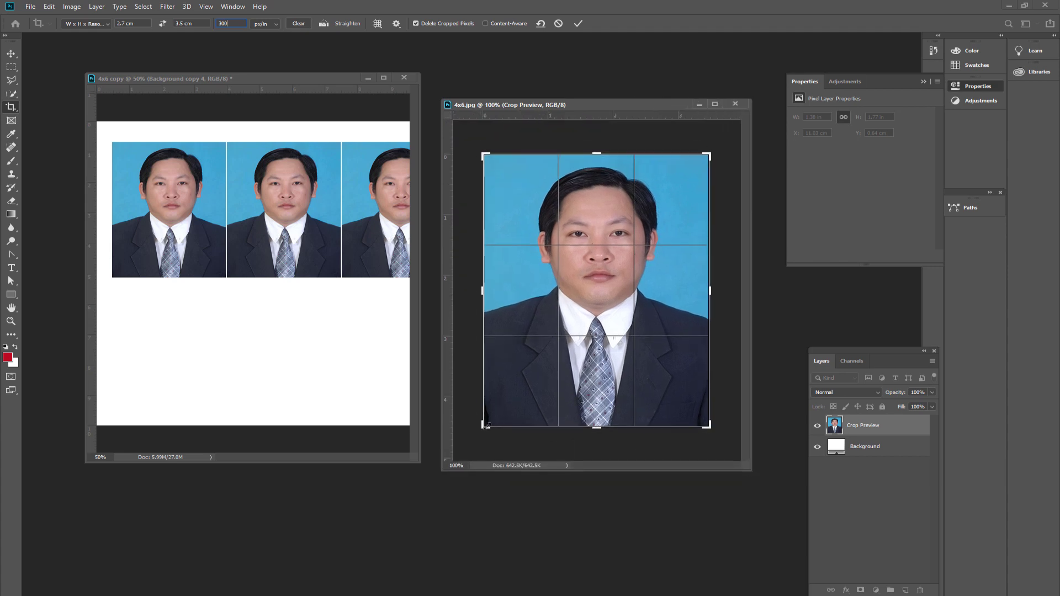
left_click_drag(486, 425, 491, 416)
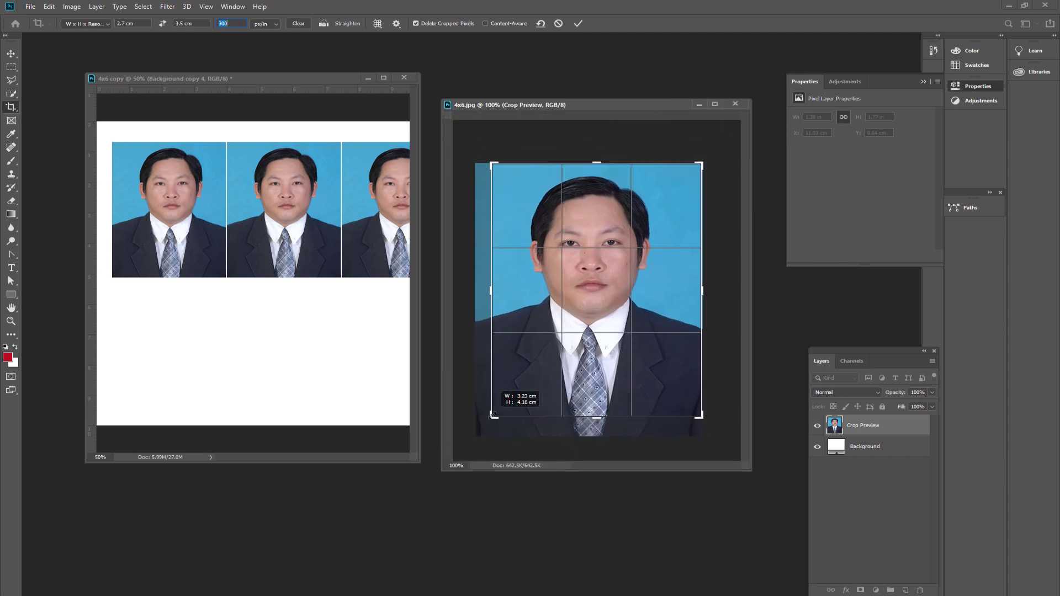
left_click_drag(700, 417, 695, 409)
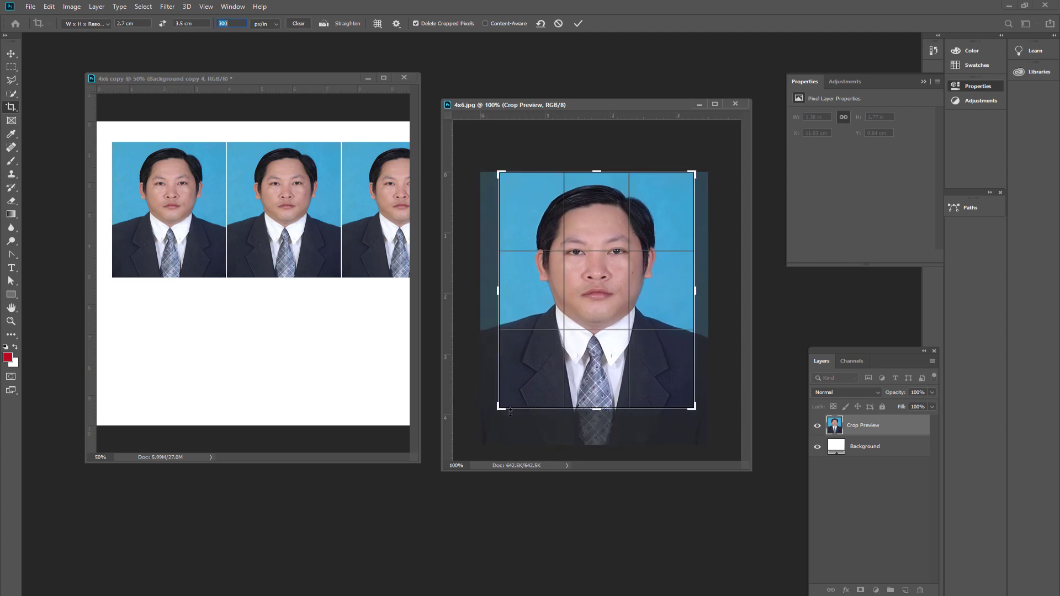
left_click_drag(499, 410, 493, 414)
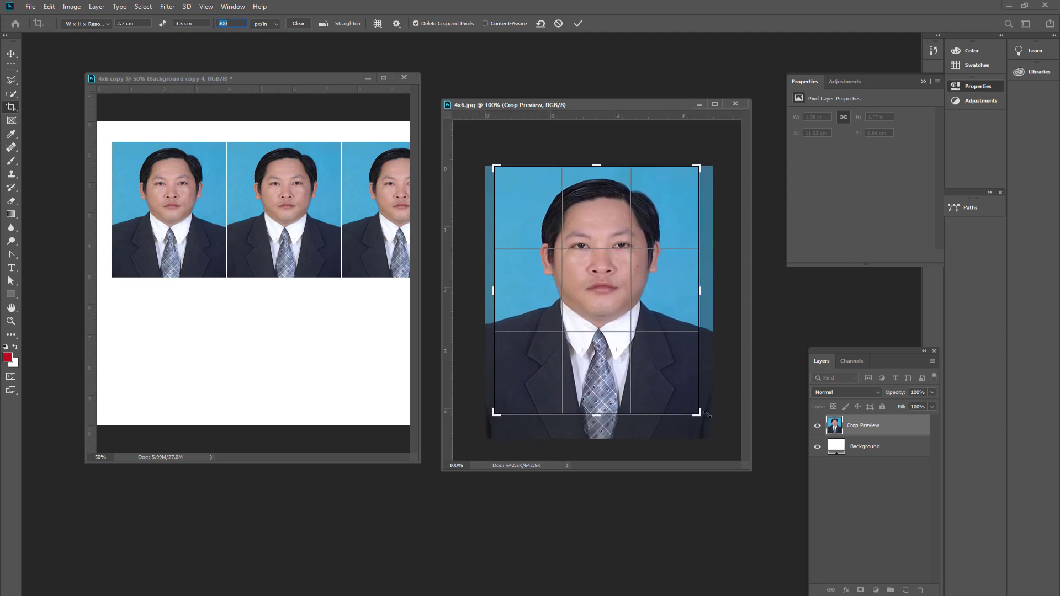
left_click_drag(699, 412, 701, 417)
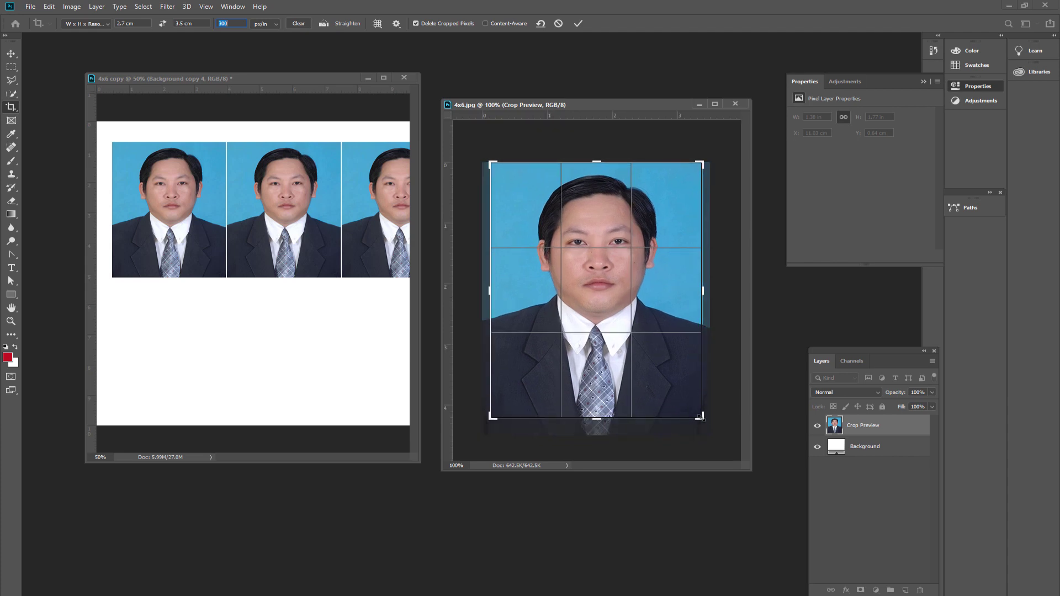
left_click(578, 23)
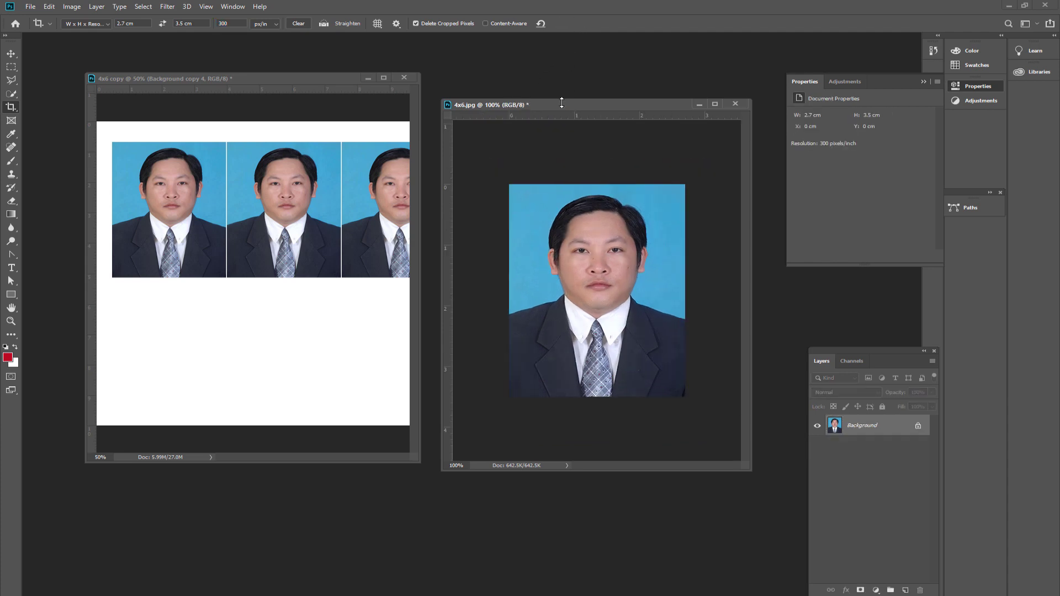
Drag the cropped small portrait into the sheet as Layer 2, closing its document unsaved.
left_click(11, 54)
mouse_move(580, 303)
left_mouse_down()
mouse_move(186, 363)
mouse_move(172, 353)
left_mouse_up()
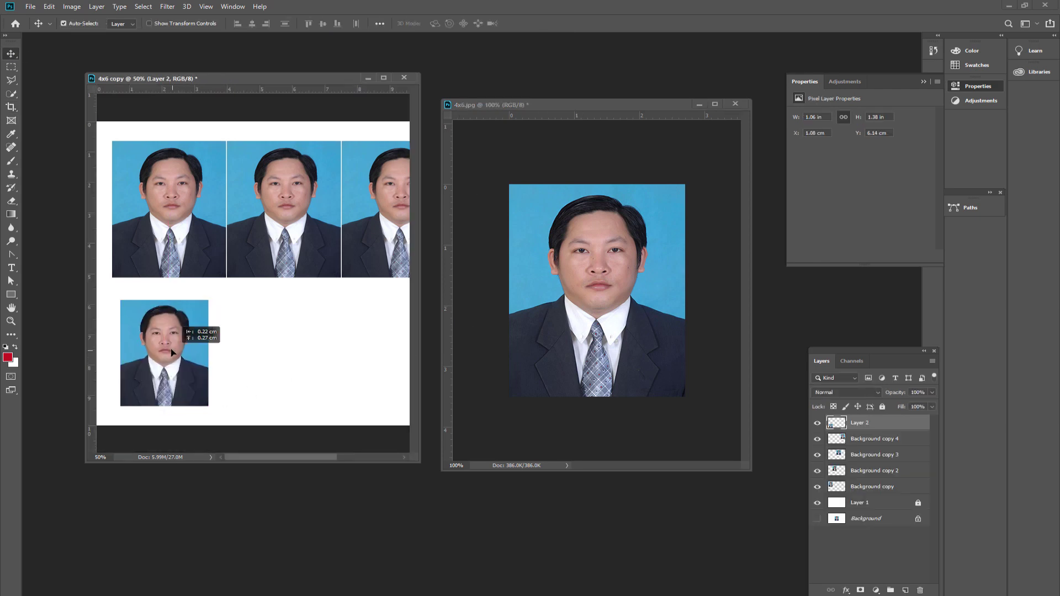
left_click(735, 105)
left_click(522, 225)
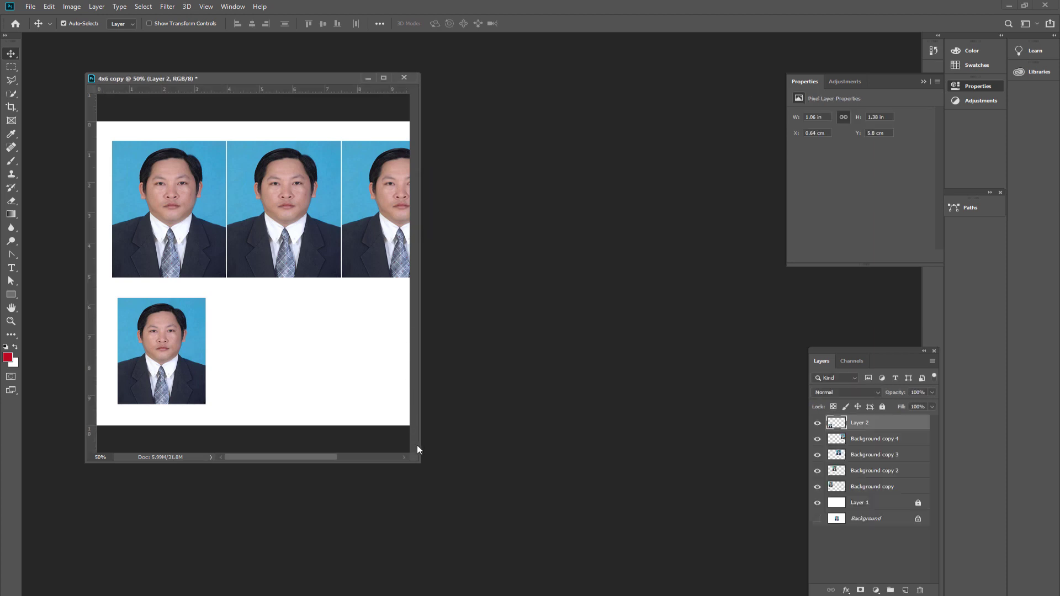
Position the small photo flush beneath the first large photo, nudging it down into place.
left_click_drag(418, 449, 688, 528)
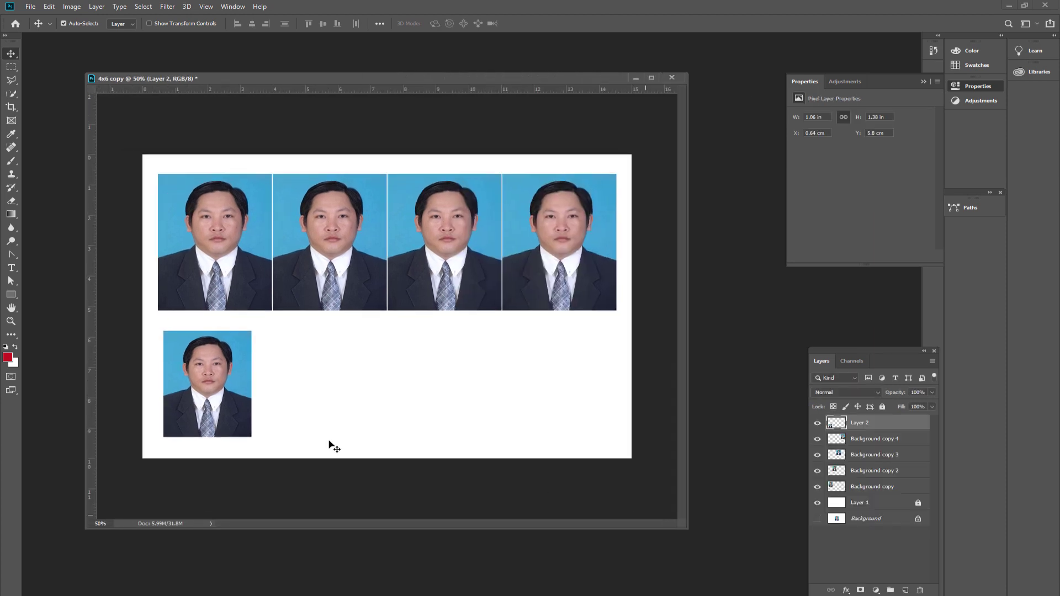
left_click_drag(193, 394, 187, 387)
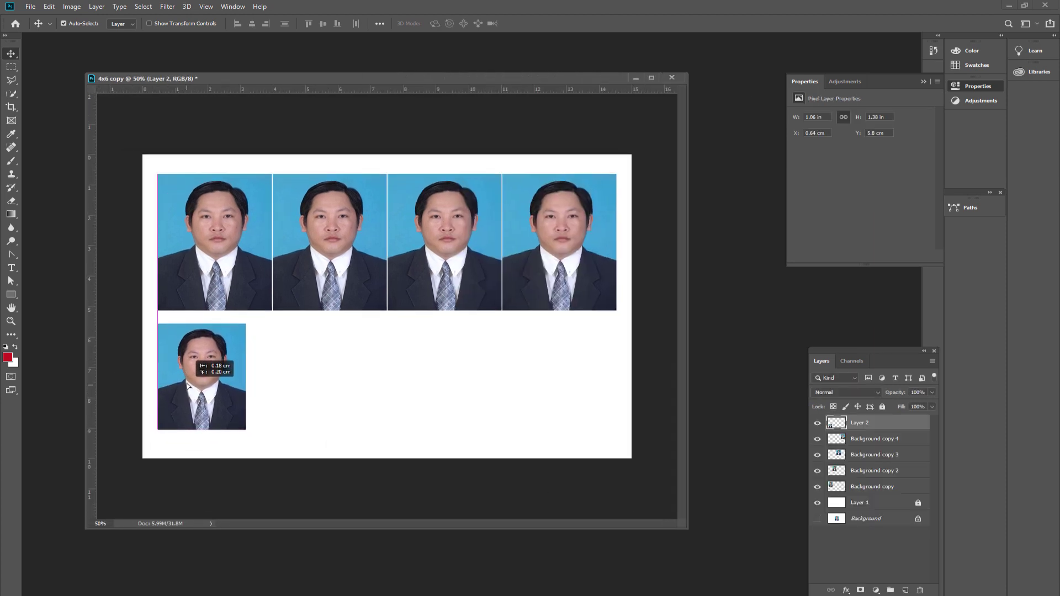
left_click_drag(187, 387, 187, 381)
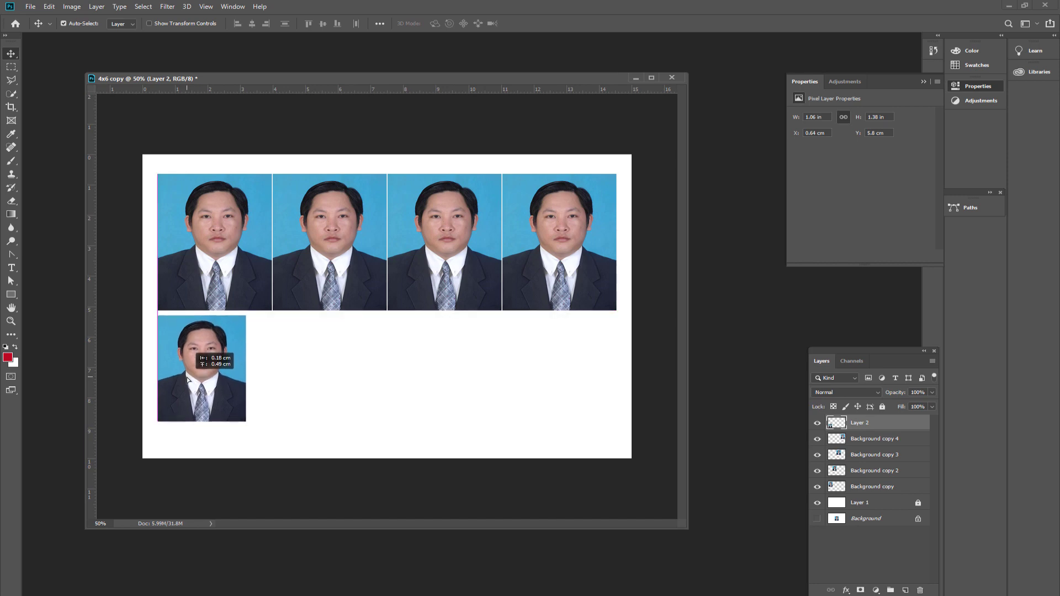
left_click_drag(187, 381, 188, 373)
key("Down")
key("Down")
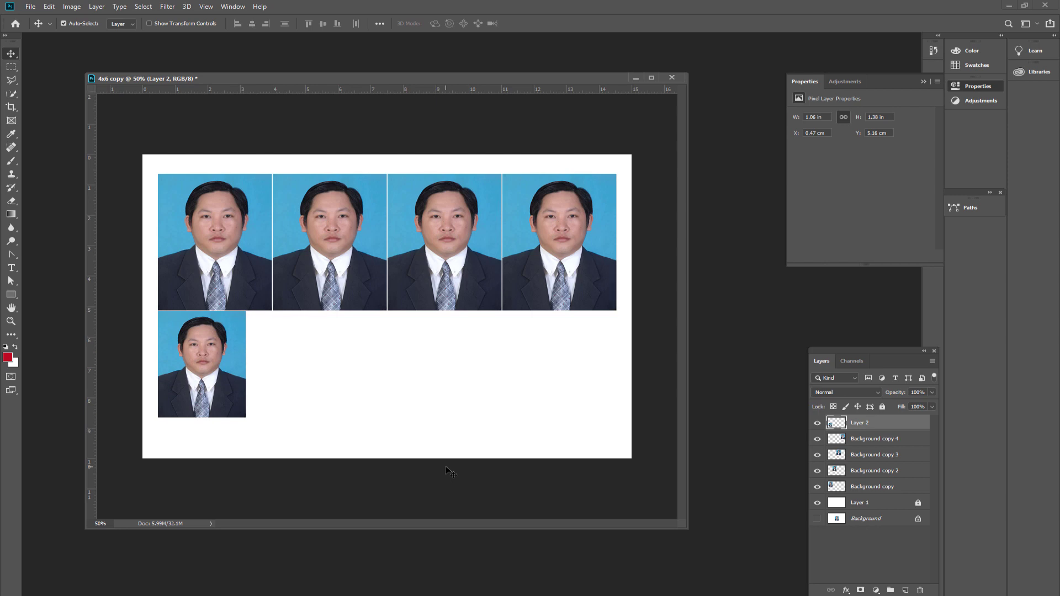
Try a transform copy of the small photo beside it, then delete that copy.
key("ctrl")
key("ctrl+t")
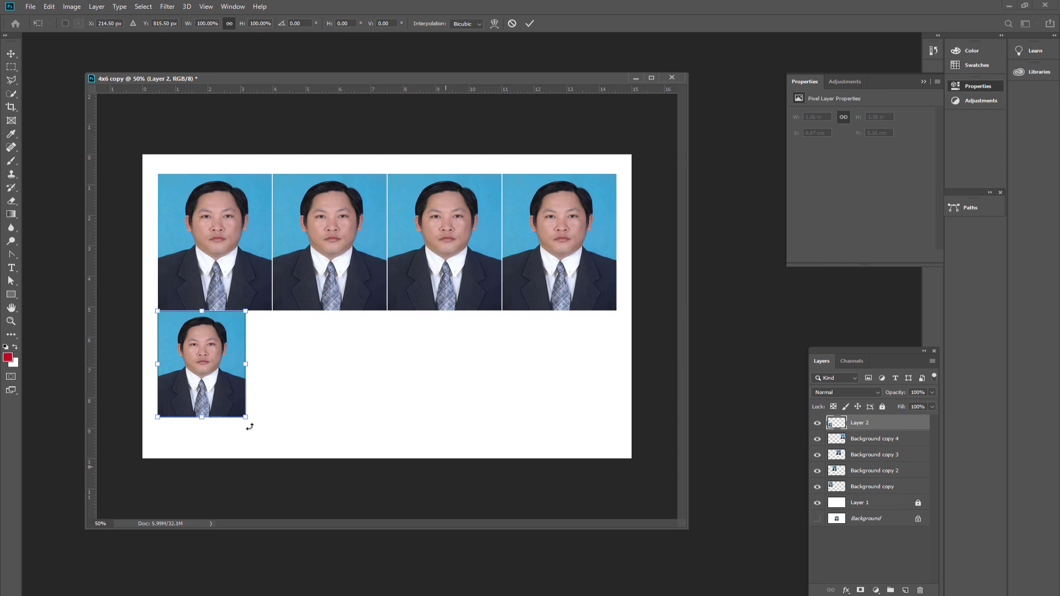
mouse_move(199, 393)
left_mouse_down()
mouse_move(310, 406)
mouse_move(292, 404)
left_mouse_up()
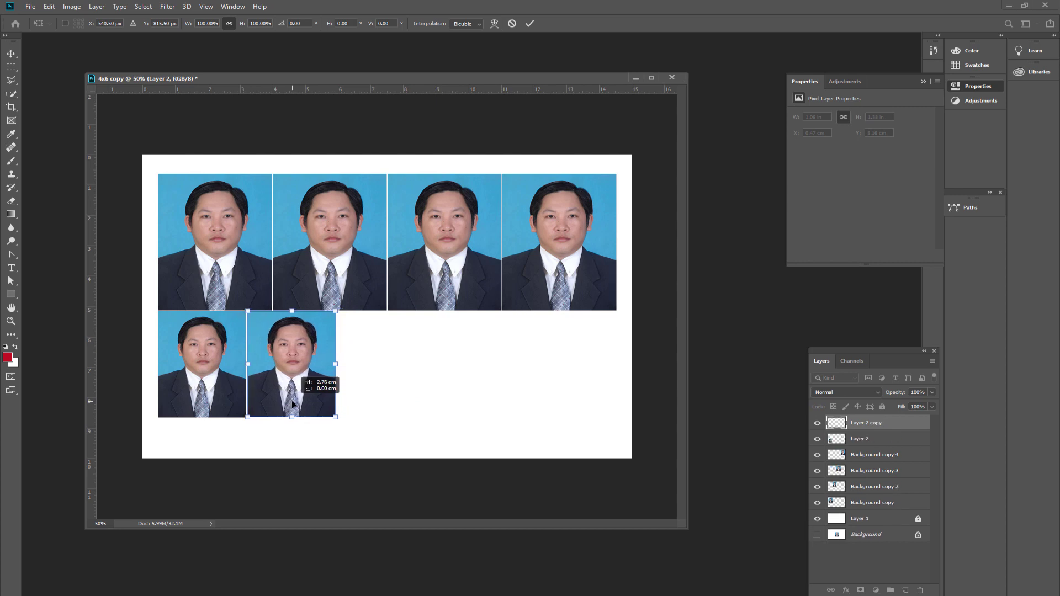
left_click_drag(291, 405, 292, 405)
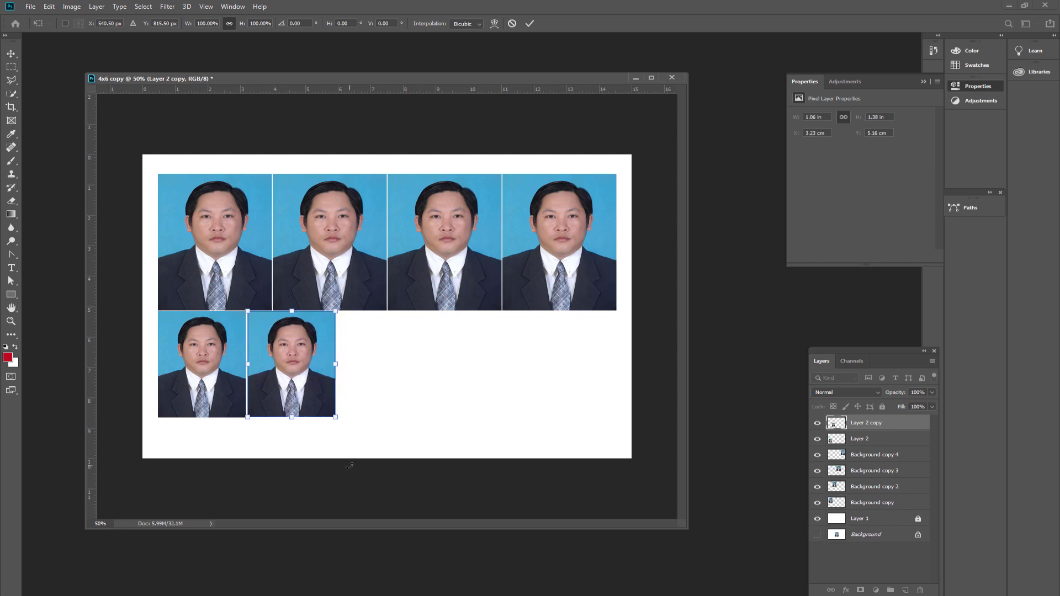
key("Return")
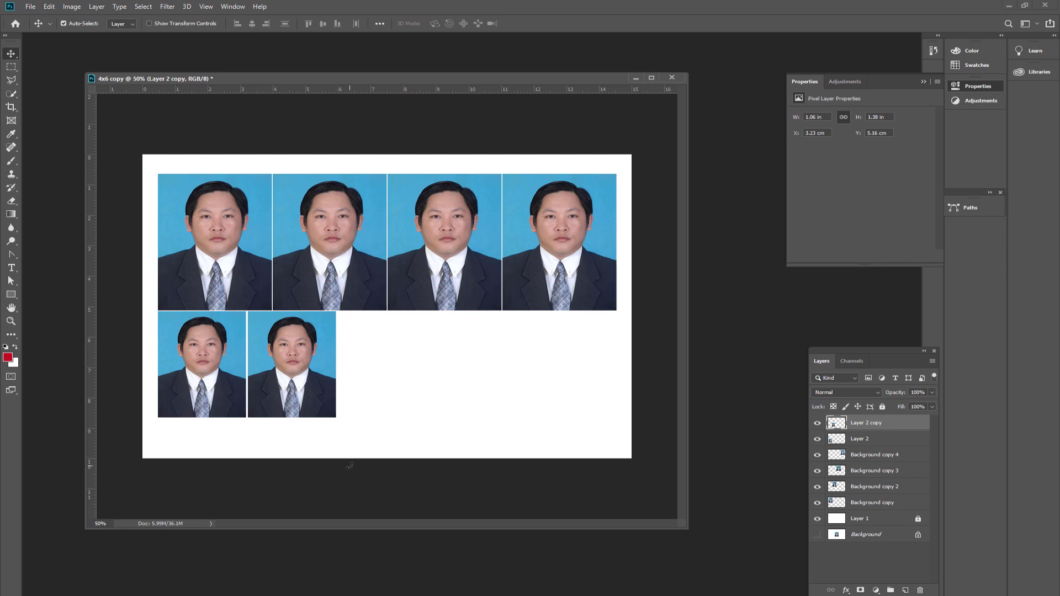
key("Delete")
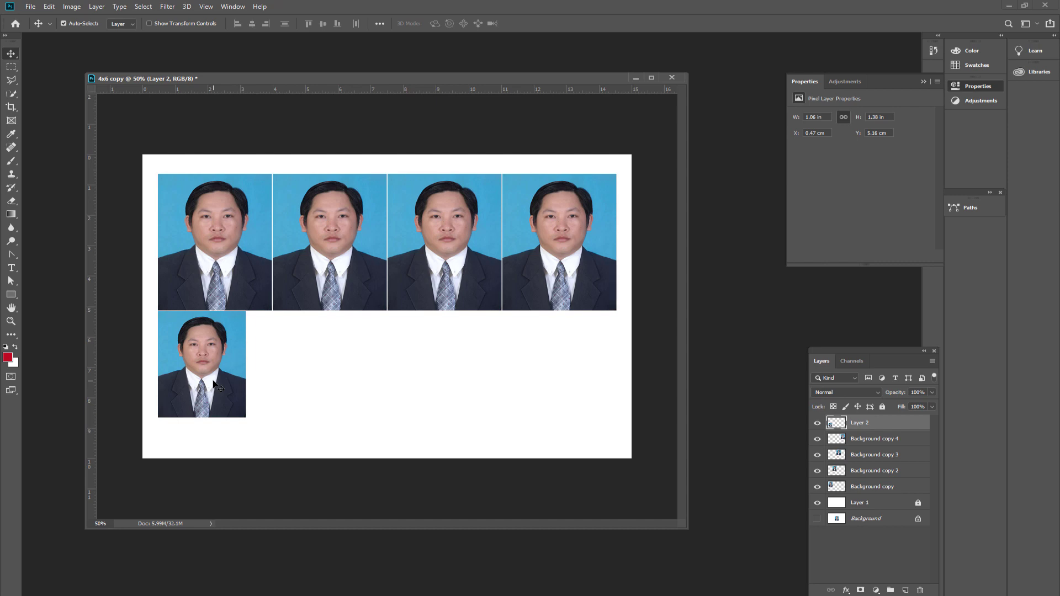
Place a transform copy of the bottom-left photo edge to edge on its right.
key("ctrl+alt")
key("ctrl+alt+t")
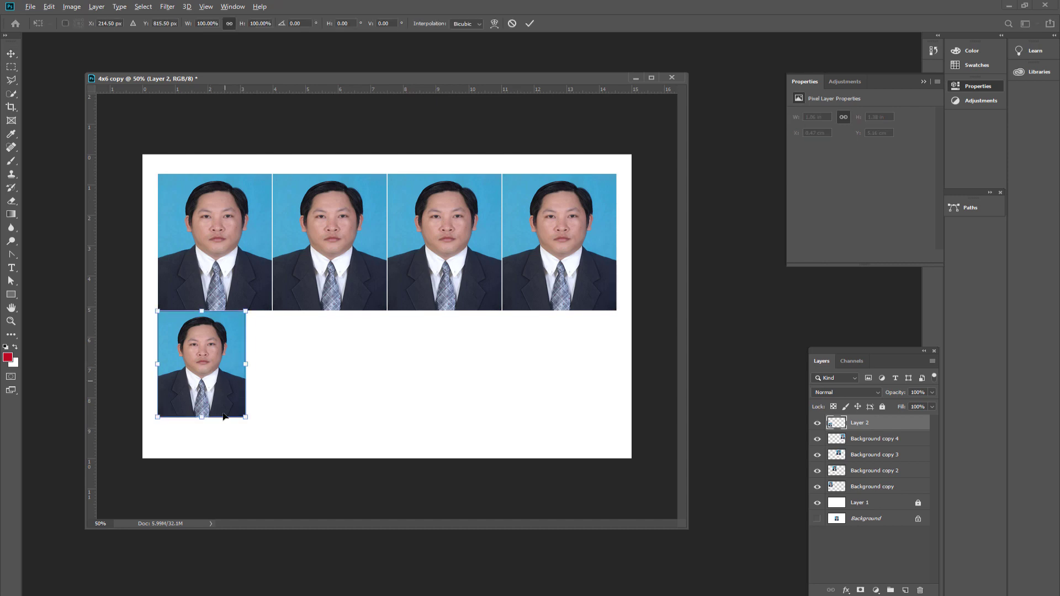
mouse_move(221, 391)
left_mouse_down()
mouse_move(318, 394)
mouse_move(299, 393)
left_mouse_up()
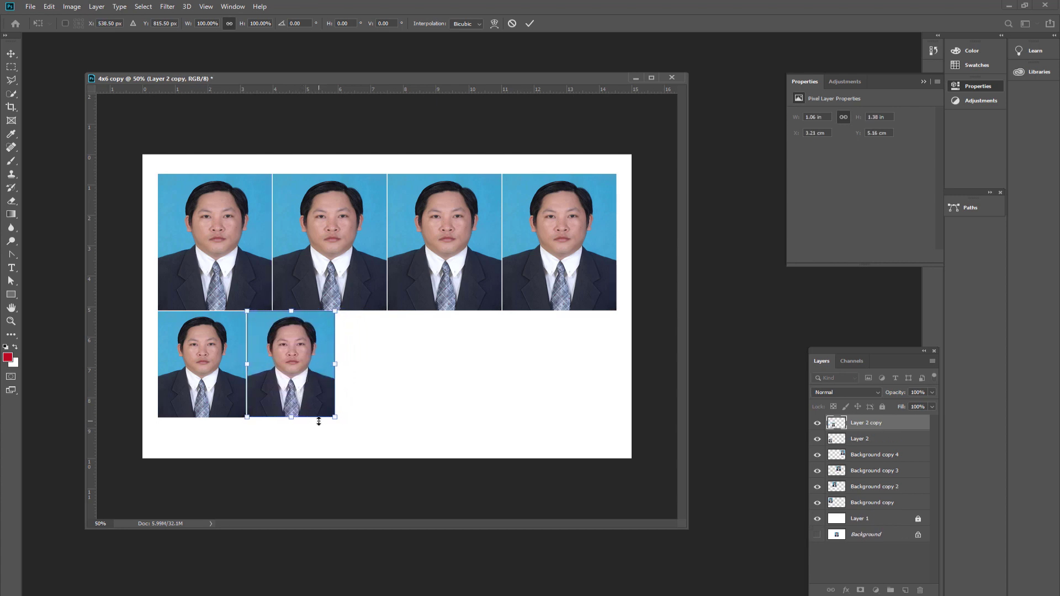
key("Left")
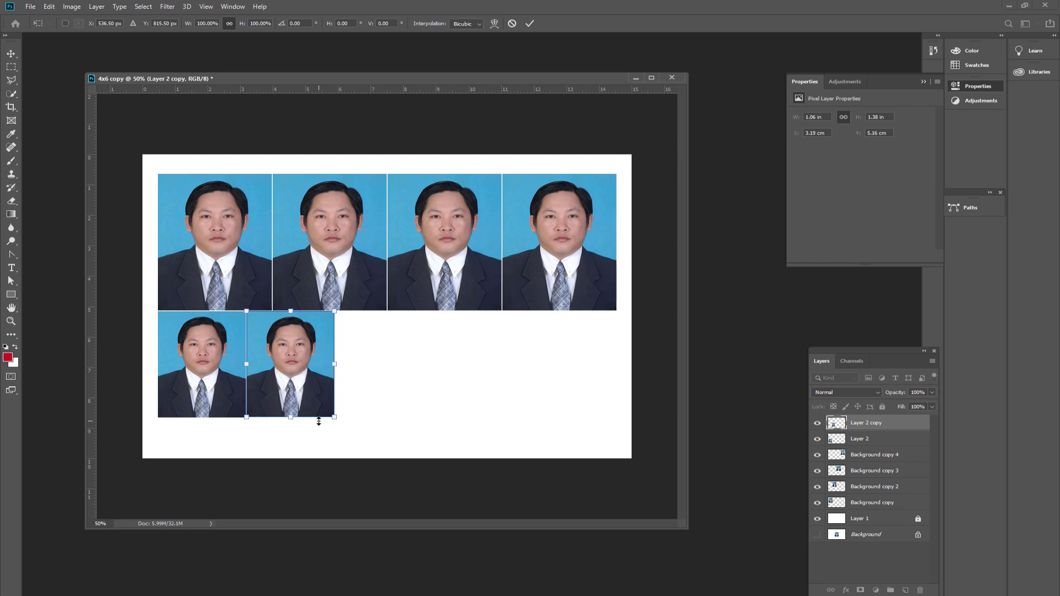
key("Return")
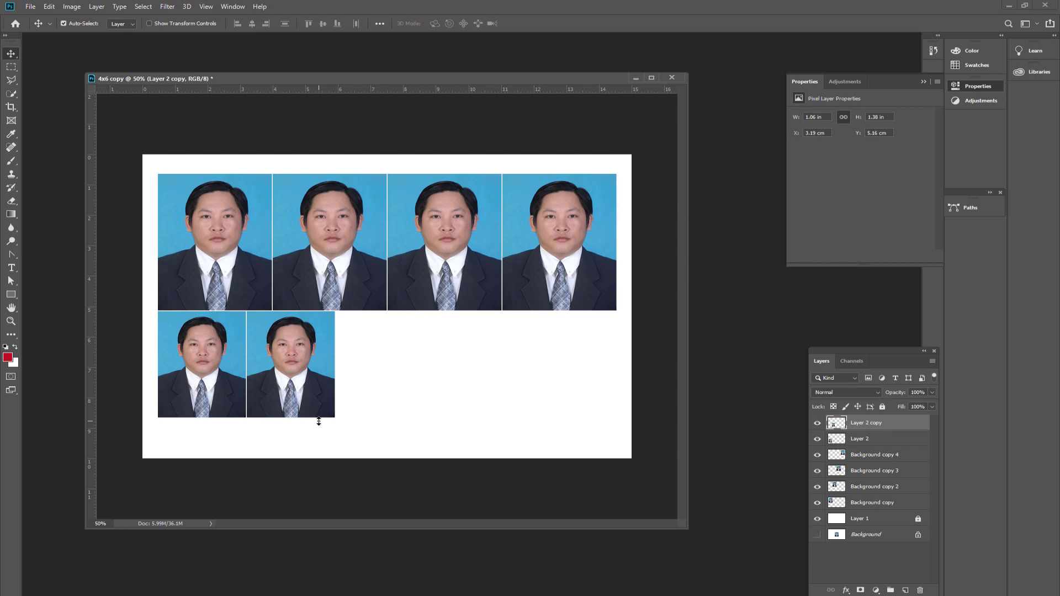
Repeat the copy-and-move twice to add more photos along the second row.
key("ctrl")
key("ctrl+alt+shift+t")
key("ctrl+alt+shift+t")
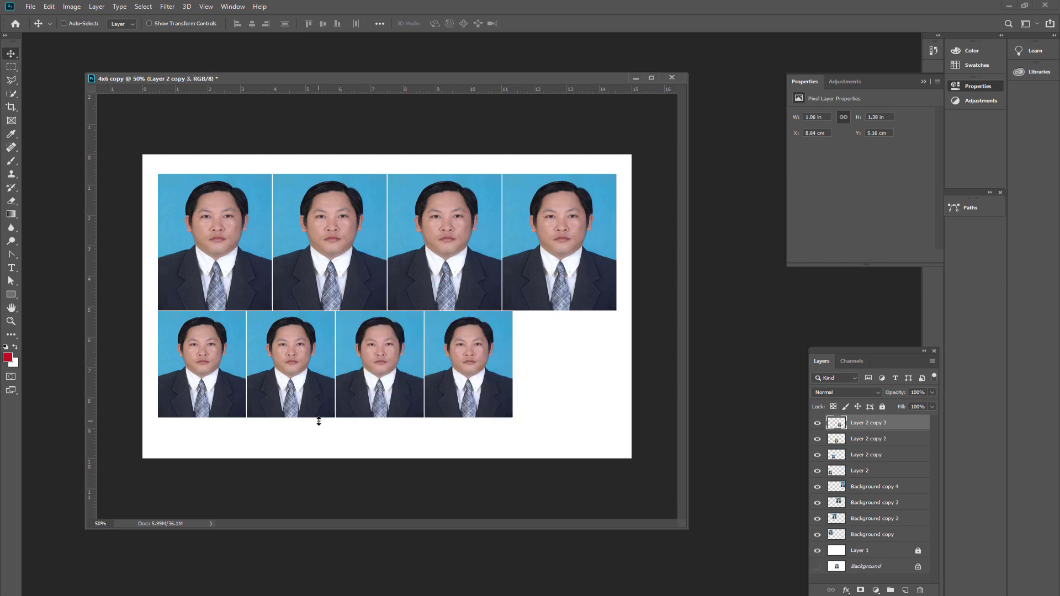
key("ctrl+alt+shift+t")
key("ctrl")
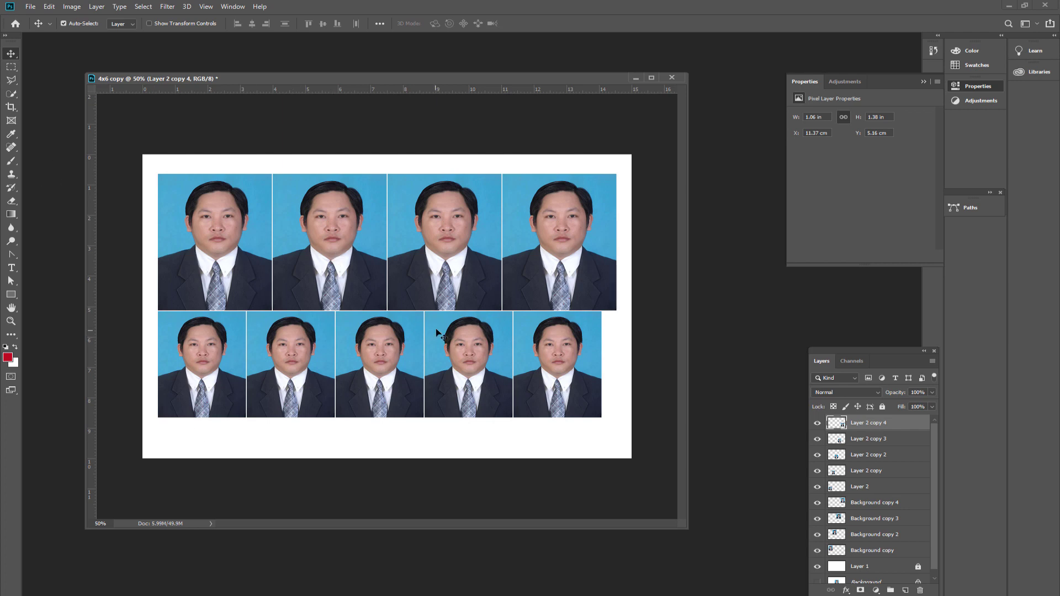
Open the File menu over the finished sheet of nine portraits.
left_click(32, 7)
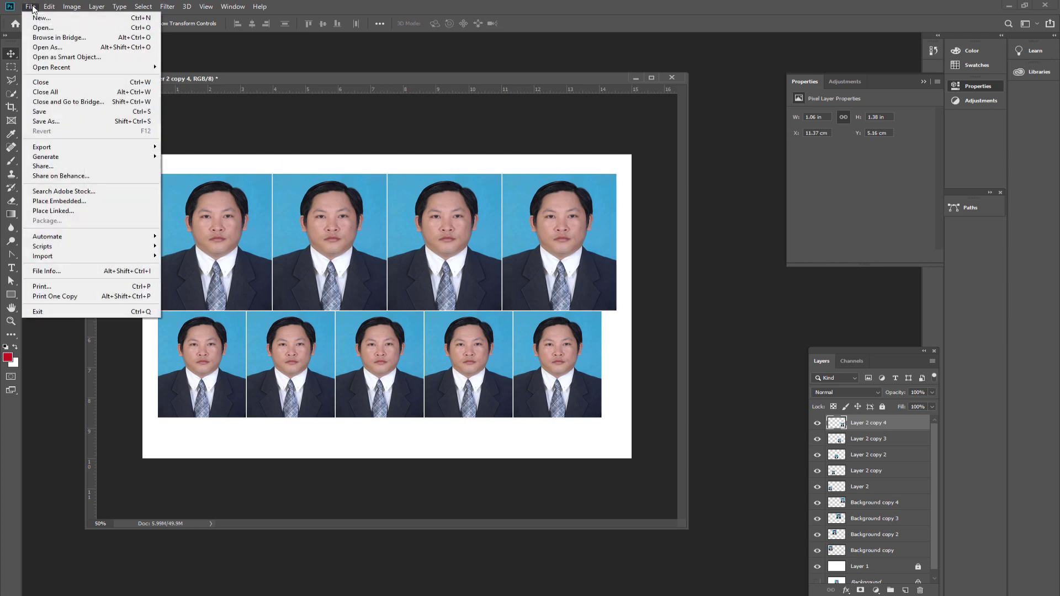
Start Save As for the sheet with the Desktop as the destination folder.
left_click(48, 123)
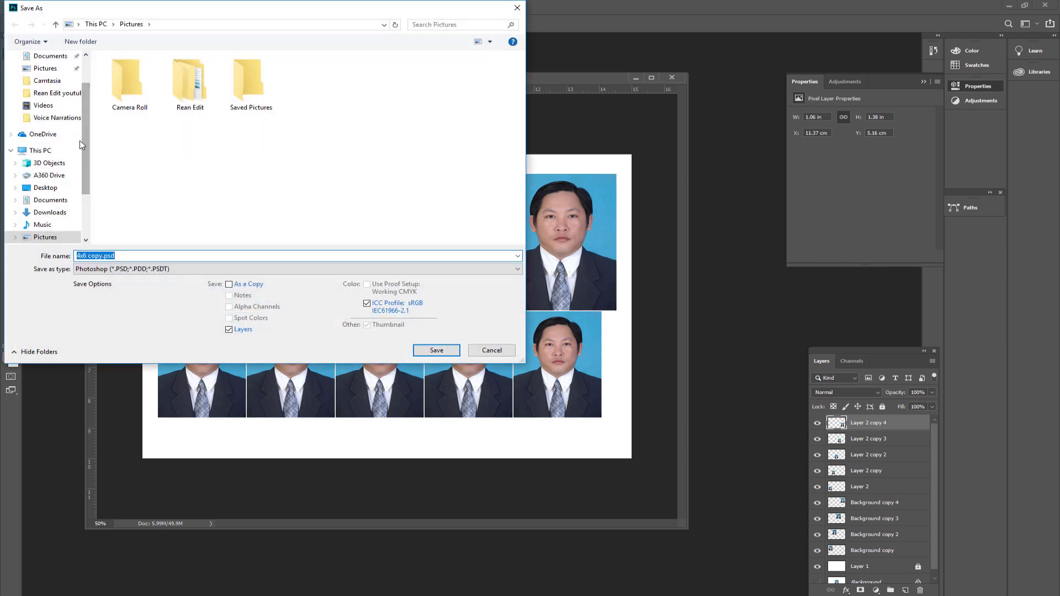
left_click_drag(84, 154, 84, 98)
left_click(46, 76)
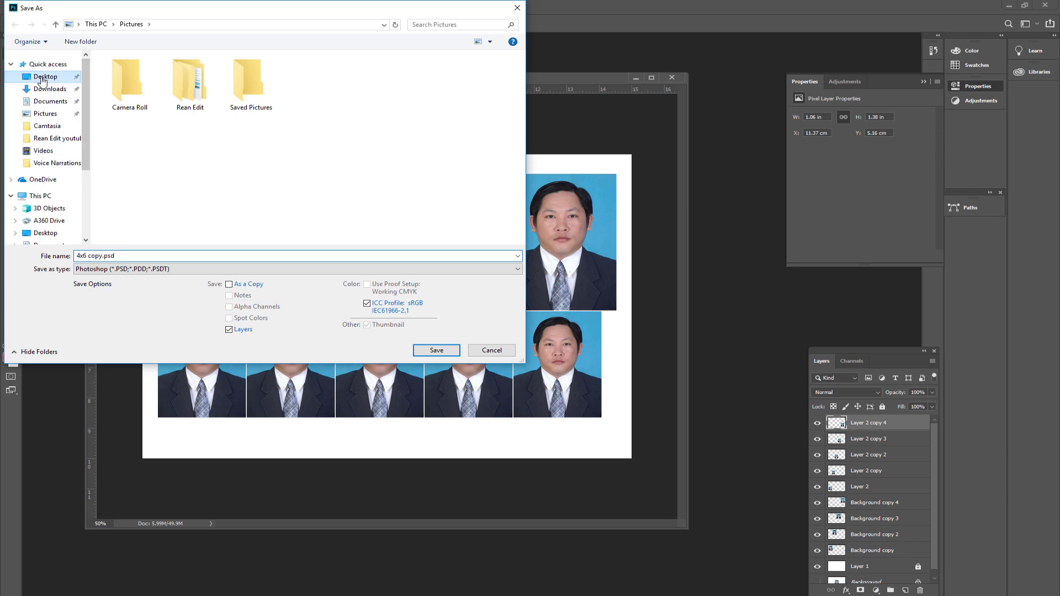
left_click(140, 253)
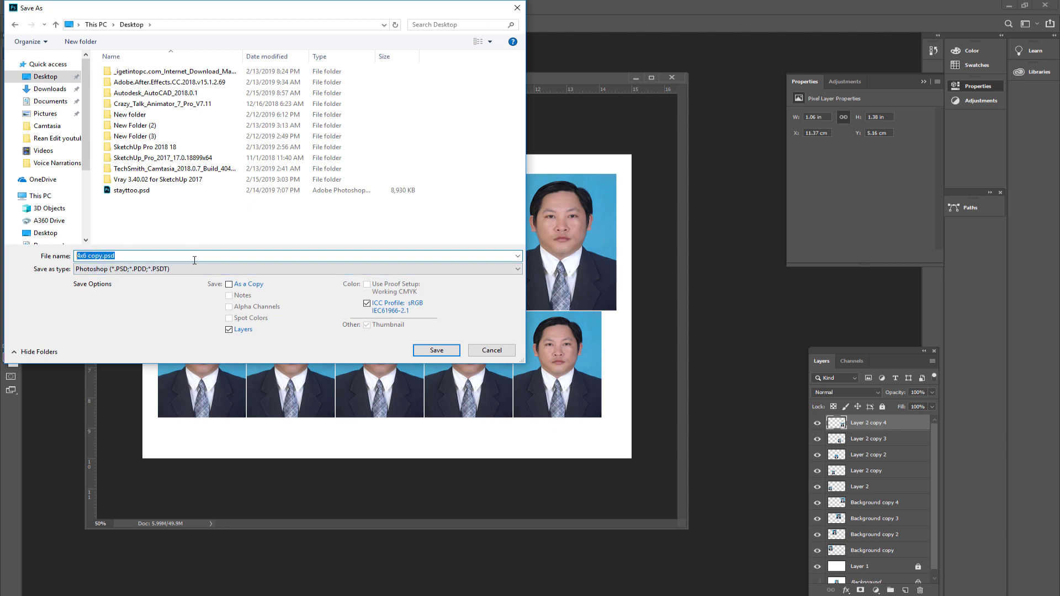
left_click(158, 258)
Save the sheet as JPEG format under the name 4x6 copy.jpg.
left_click(167, 274)
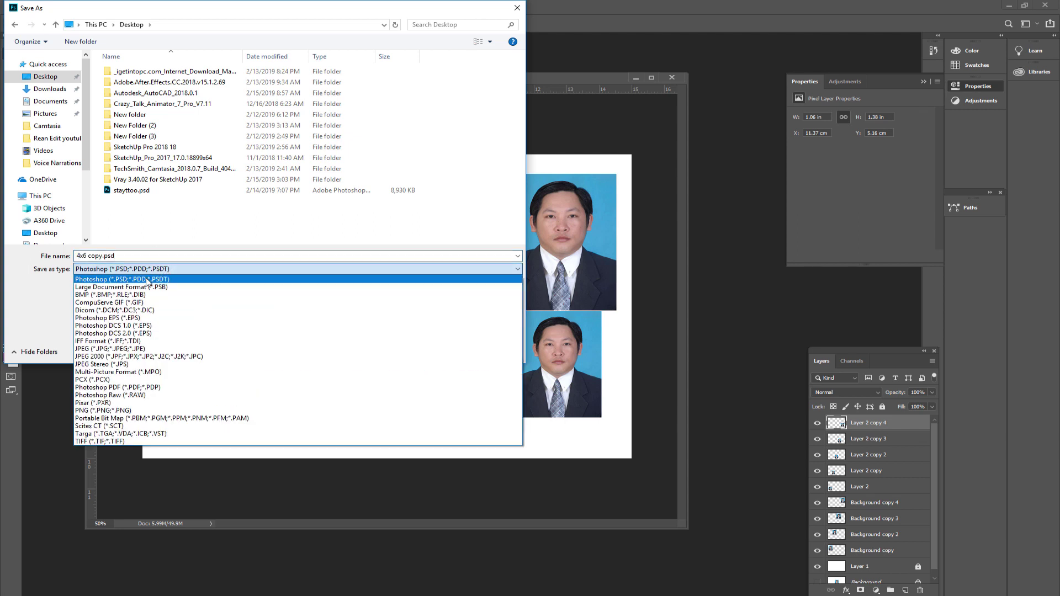
left_click(148, 280)
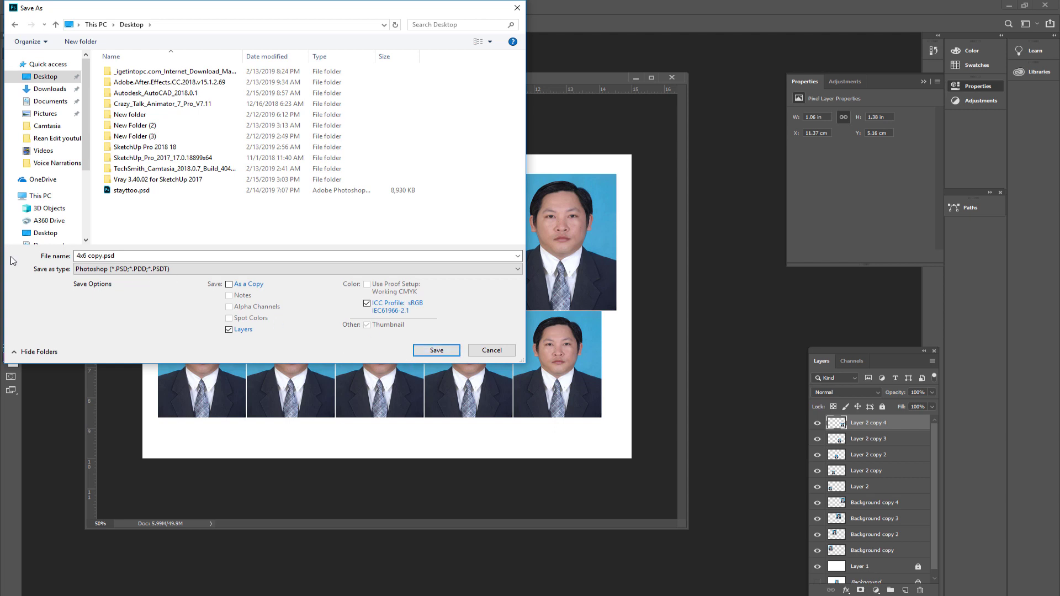
left_click(132, 271)
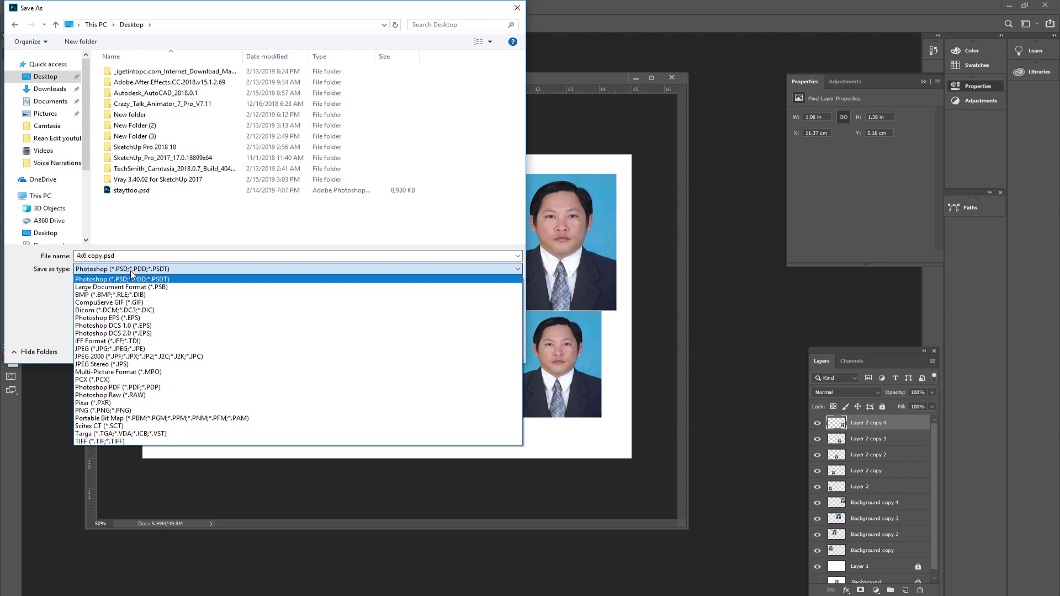
left_click(118, 350)
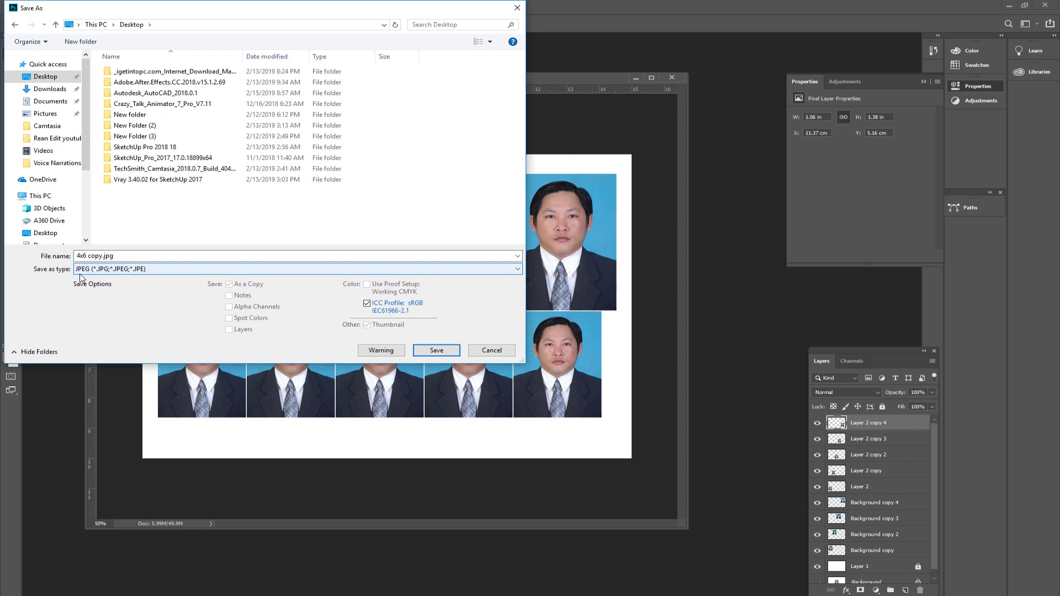
left_click_drag(75, 257, 121, 256)
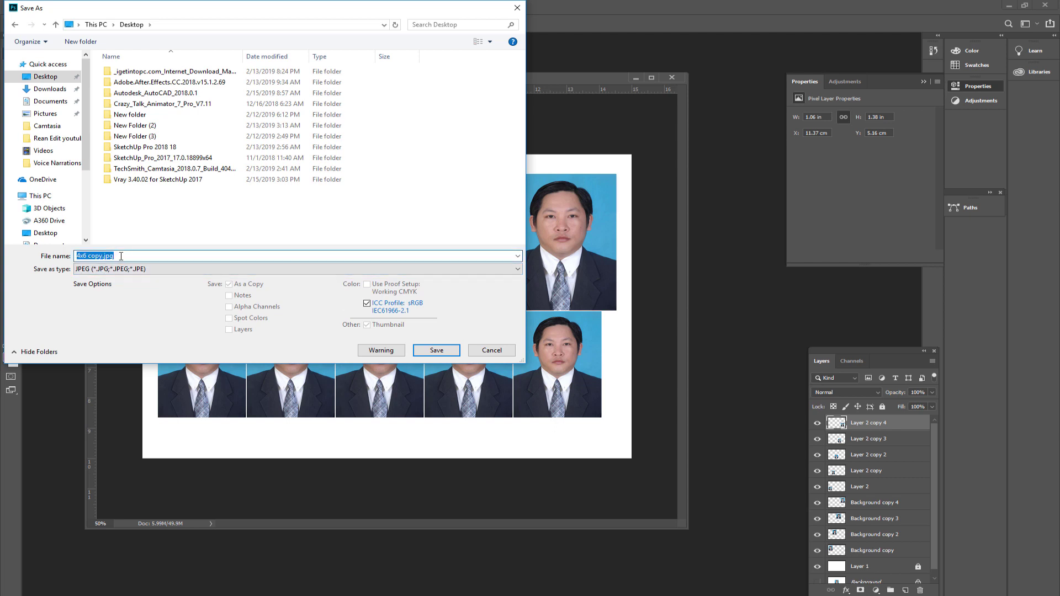
left_click(121, 256)
double_click(123, 256)
left_click(436, 351)
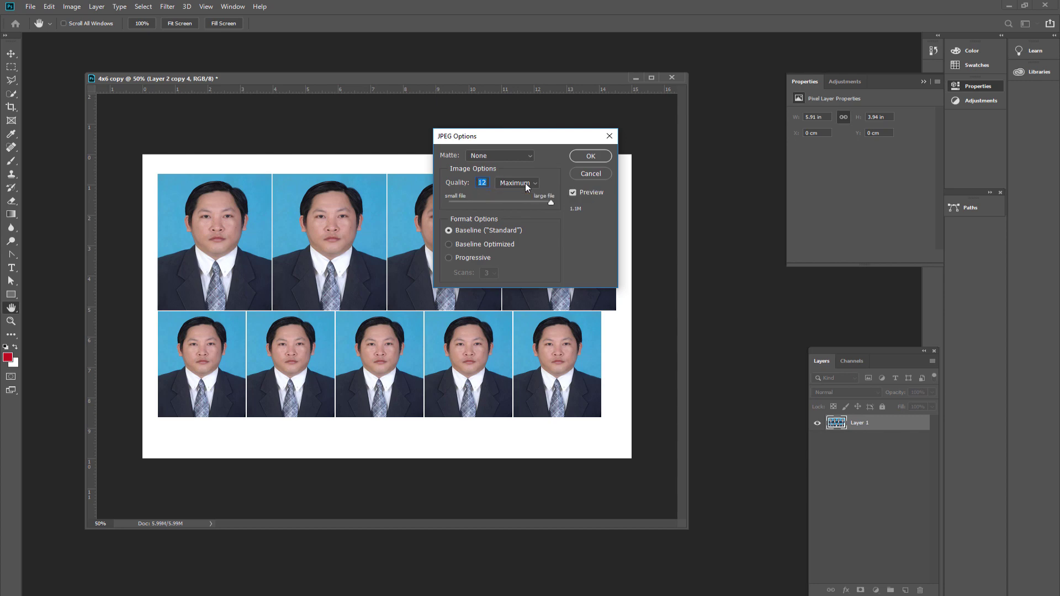
Set the JPEG Options quality to 12 (Maximum) and confirm.
left_click(516, 183)
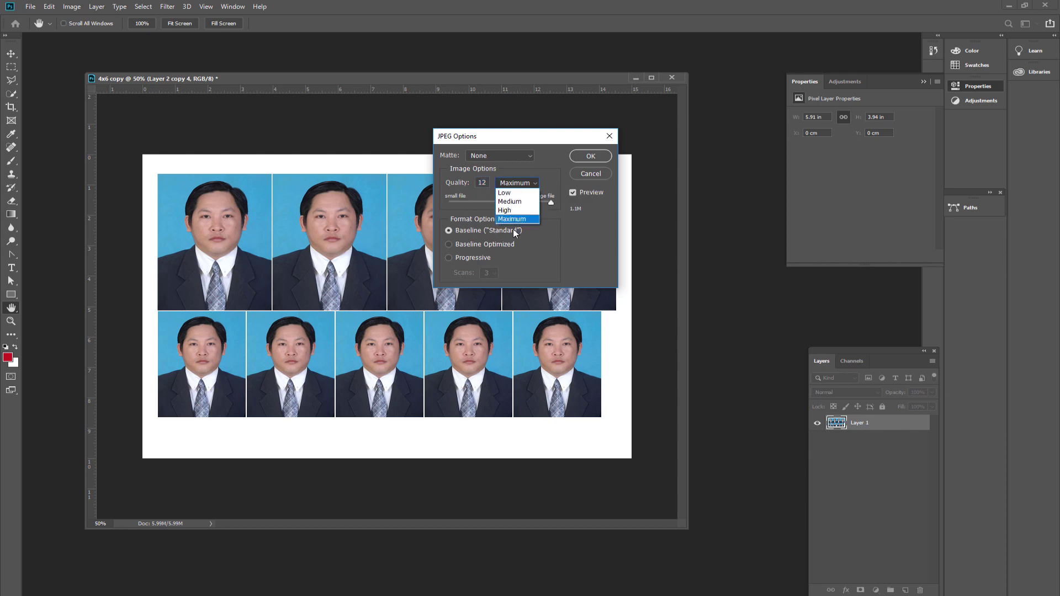
left_click(518, 220)
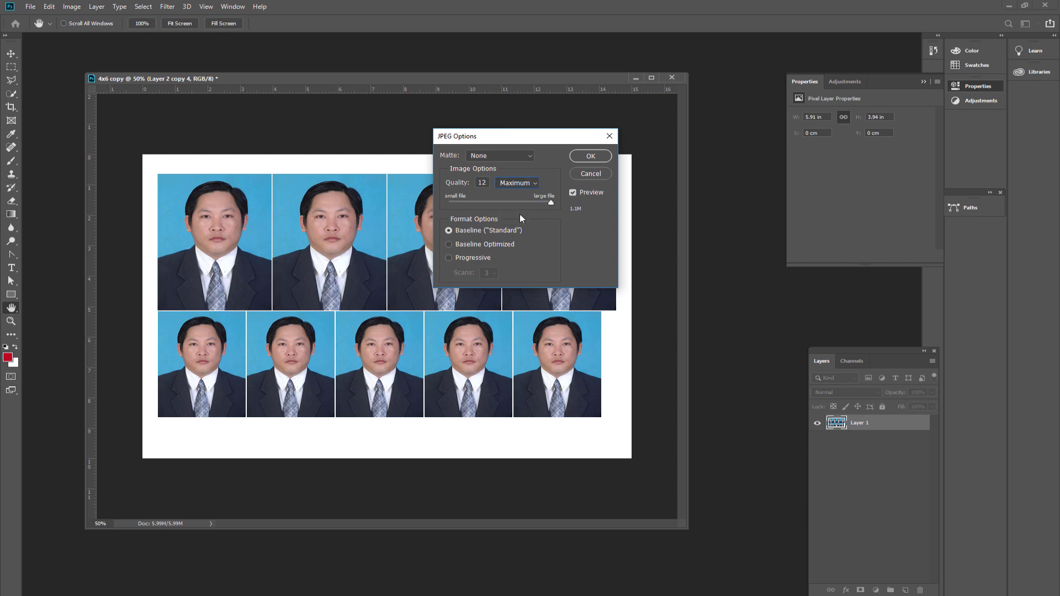
left_click_drag(549, 203, 542, 202)
key("Up")
left_click(535, 184)
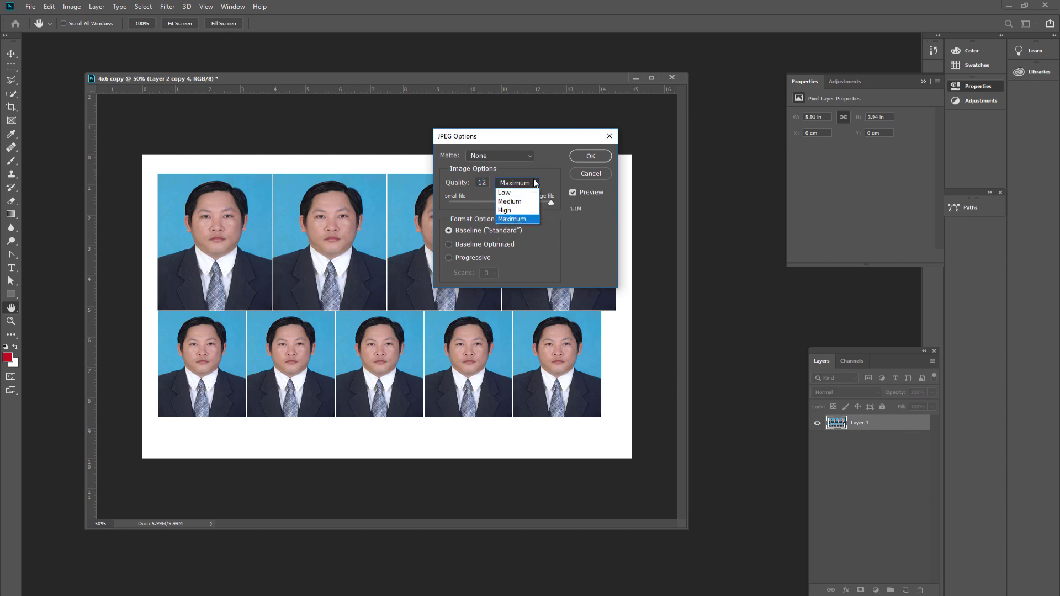
left_click(516, 212)
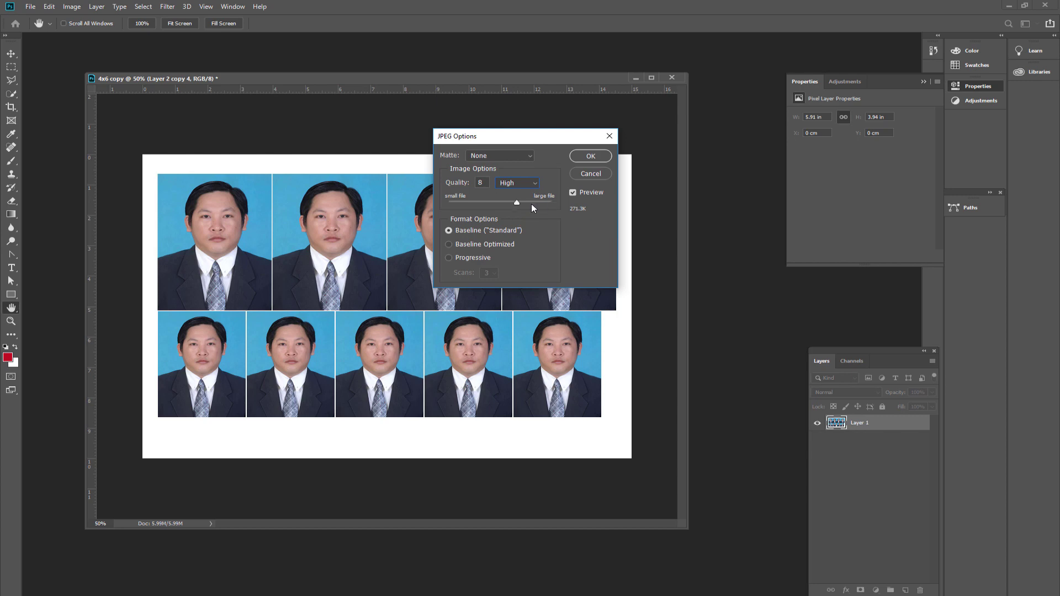
left_click_drag(518, 202, 562, 204)
left_click(599, 158)
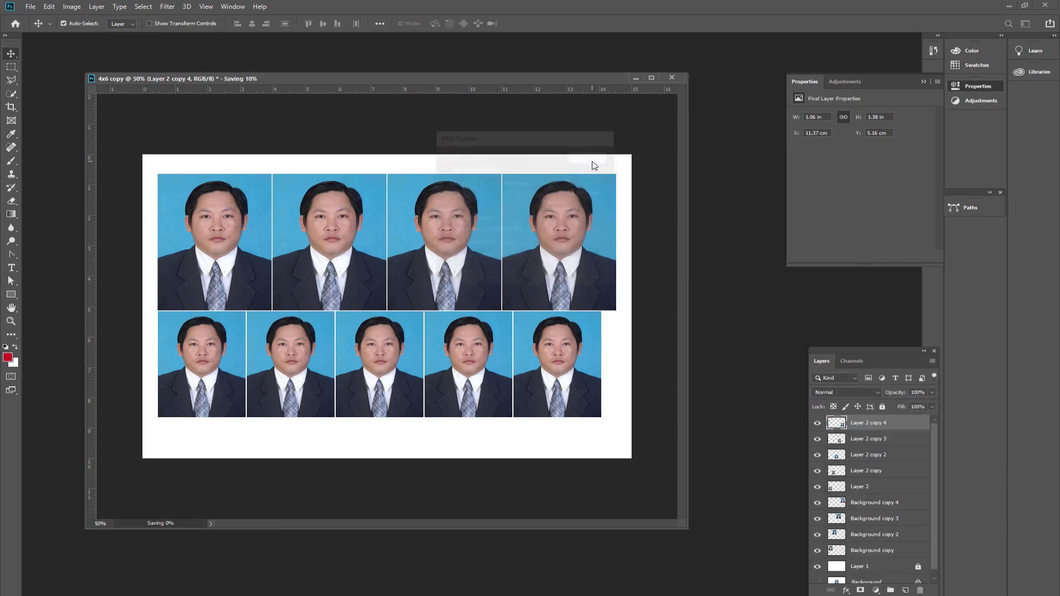